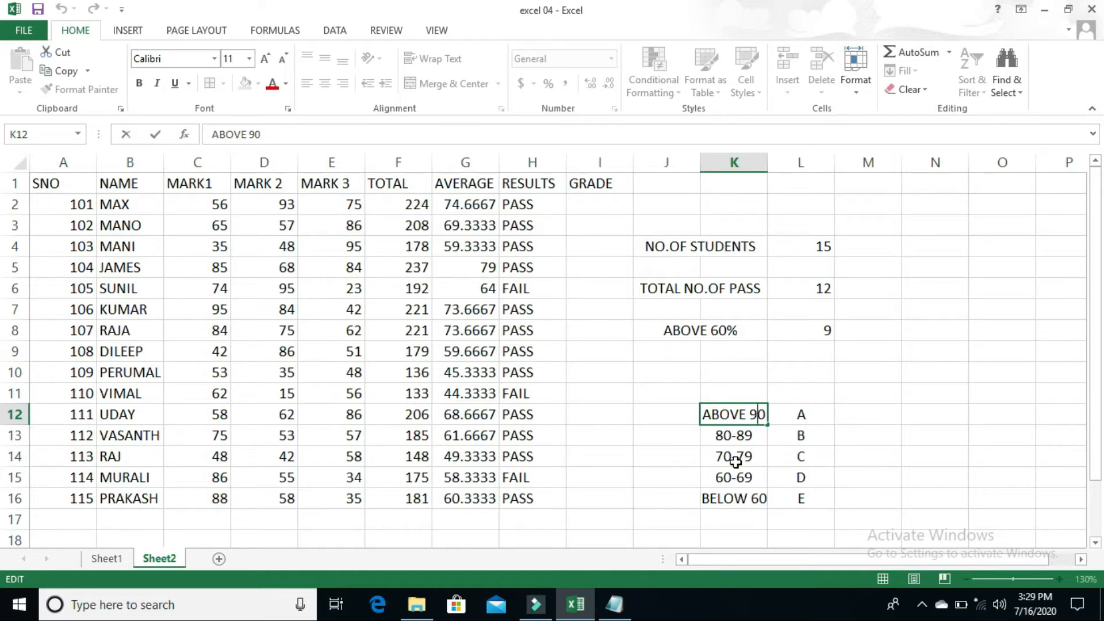
Switch to Notepad and examine the opening =IF( of the nested grade formula
{"action": "left_click", "coordinate": [614, 604]}
{"action": "left_click_drag", "start_coordinate": [794, 134], "coordinate": [81, 65]}
{"action": "double_click", "coordinate": [69, 62]}
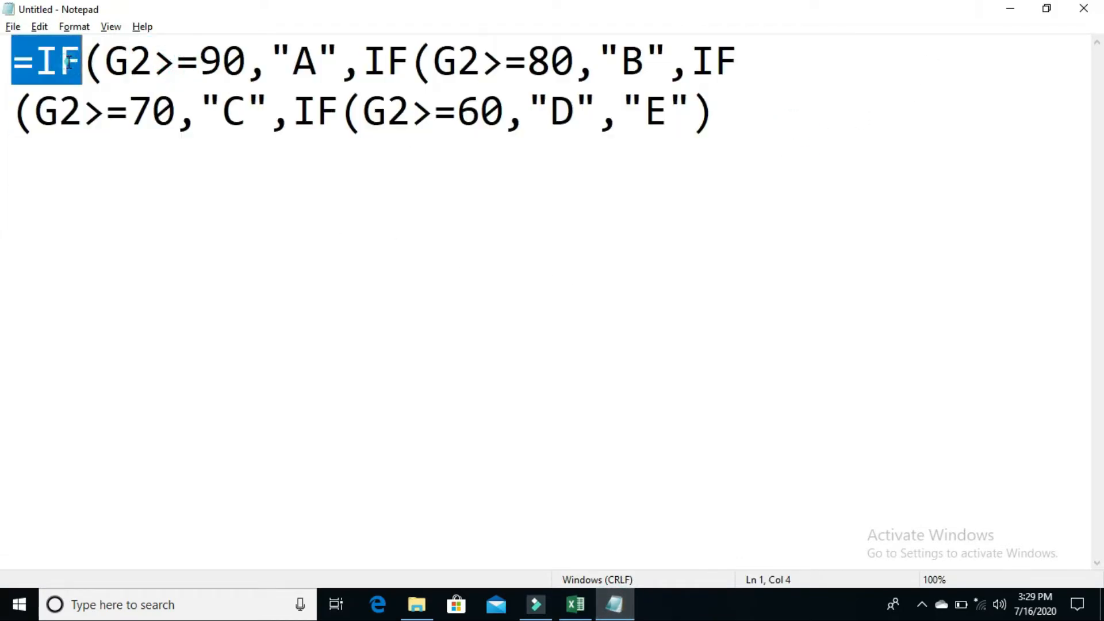
{"action": "left_click", "coordinate": [25, 72]}
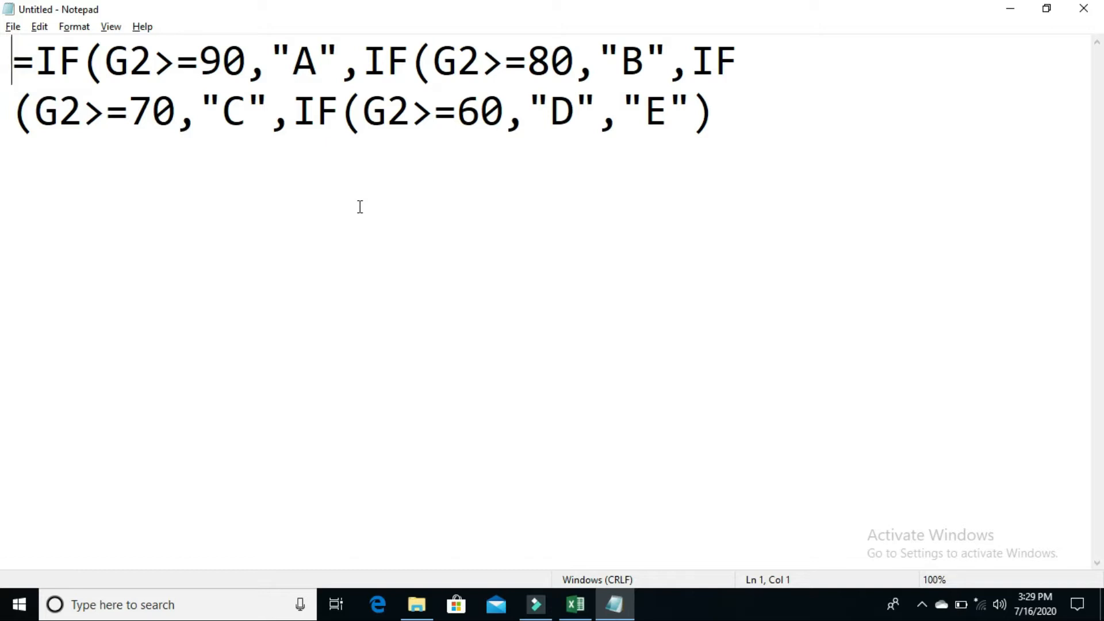
{"action": "key", "text": "Right"}
{"action": "key", "text": "Right"}
{"action": "key", "text": "Right"}
Switch to Excel and examine the AVERAGE column and the formula in cell G2
{"action": "key", "text": "alt+Tab"}
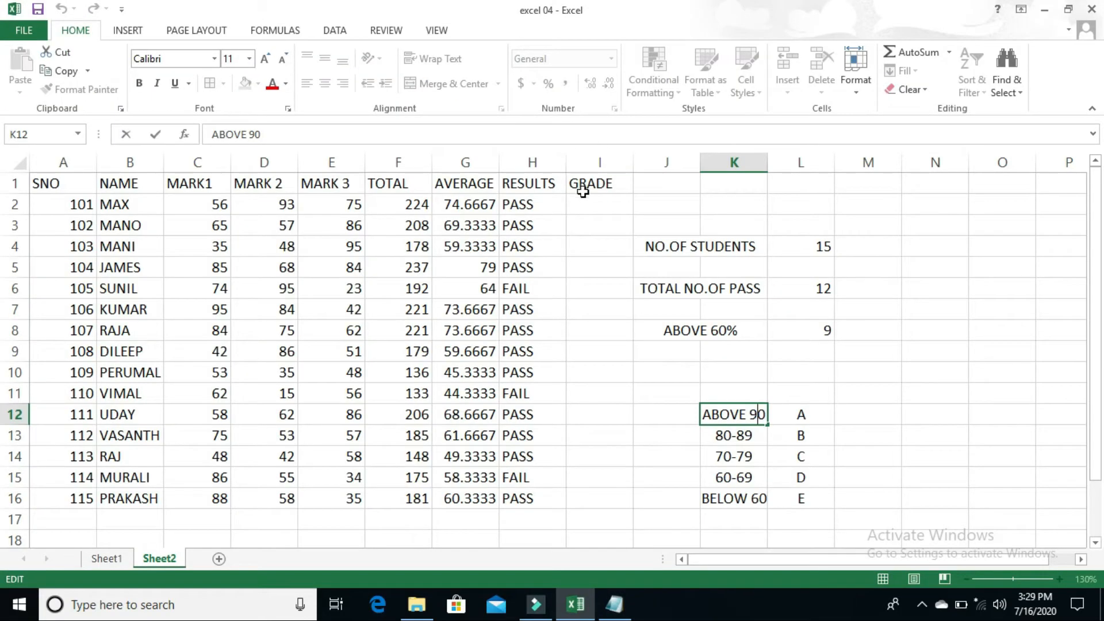
{"action": "left_click", "coordinate": [458, 162]}
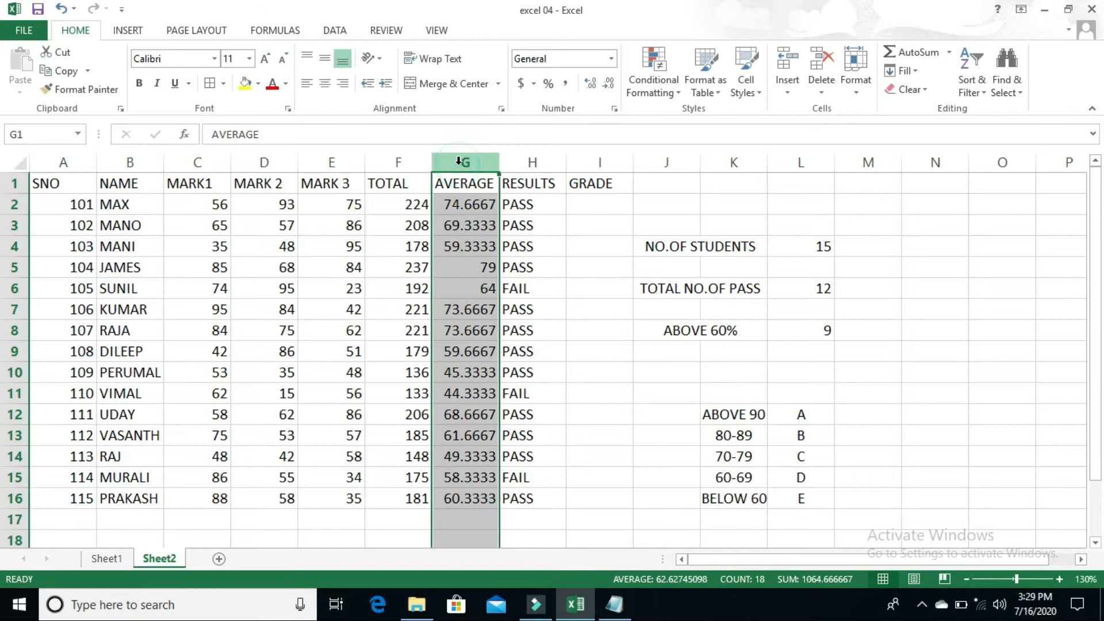
{"action": "left_click", "coordinate": [464, 202]}
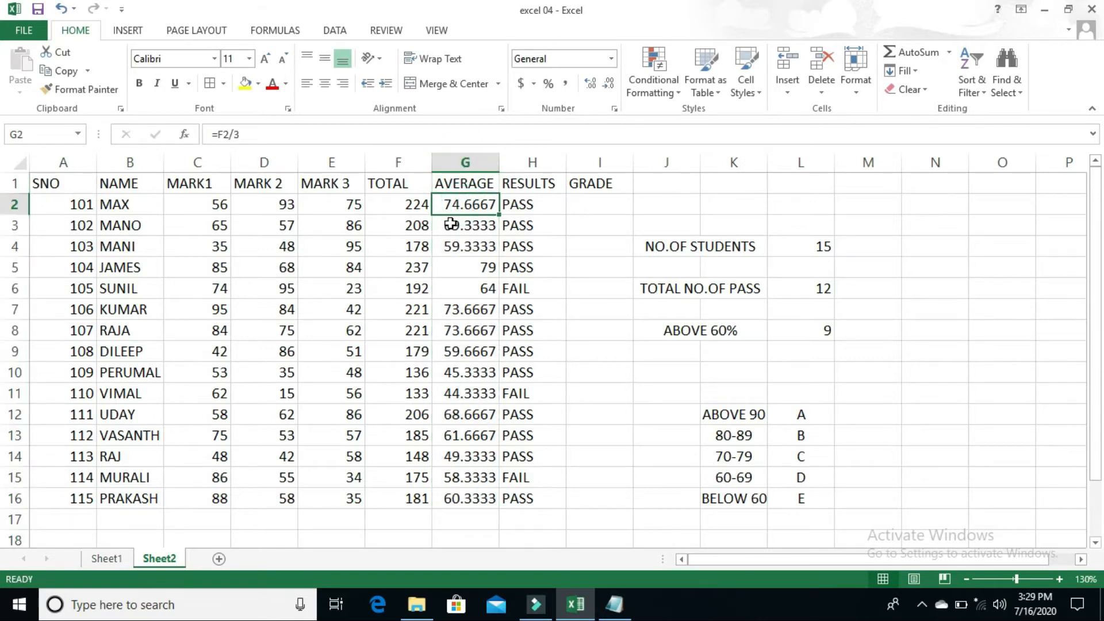
Switch back to Notepad and examine the formula's first condition, G2>=90, with its result "A"
{"action": "key", "text": "alt+Tab"}
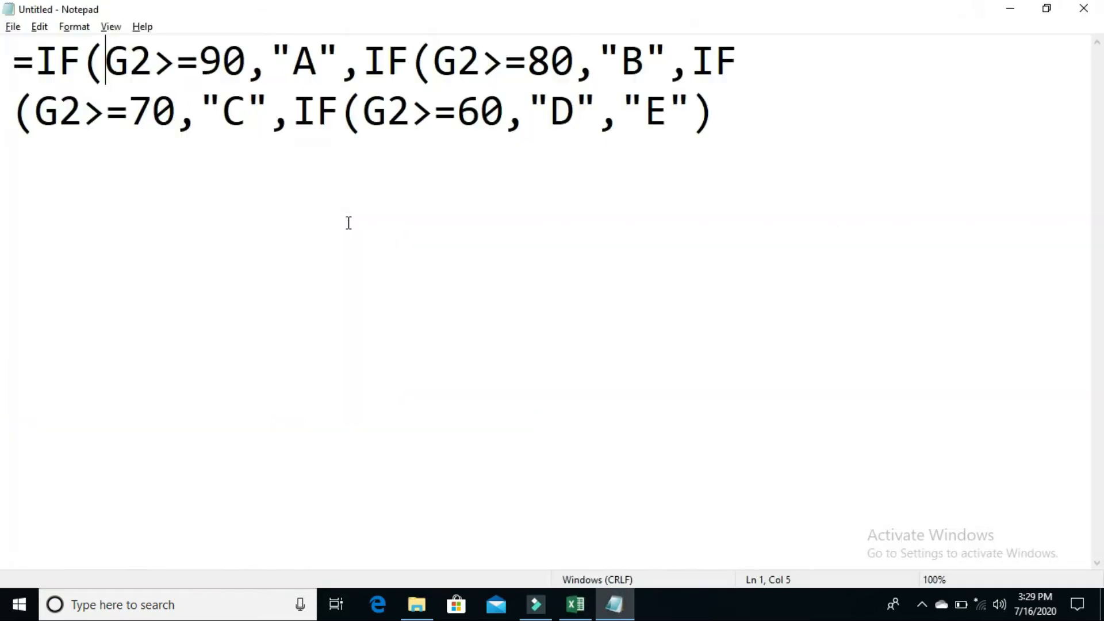
{"action": "key", "text": "Right"}
{"action": "key", "text": "Right"}
{"action": "key", "text": "Right"}
{"action": "key", "text": "Right"}
{"action": "key", "text": "Right"}
{"action": "key", "text": "Right"}
{"action": "key", "text": "Right"}
{"action": "key", "text": "Right"}
{"action": "key", "text": "Right"}
{"action": "key", "text": "Right"}
{"action": "key", "text": "Right"}
{"action": "key", "text": "Left"}
{"action": "key", "text": "shift+Left"}
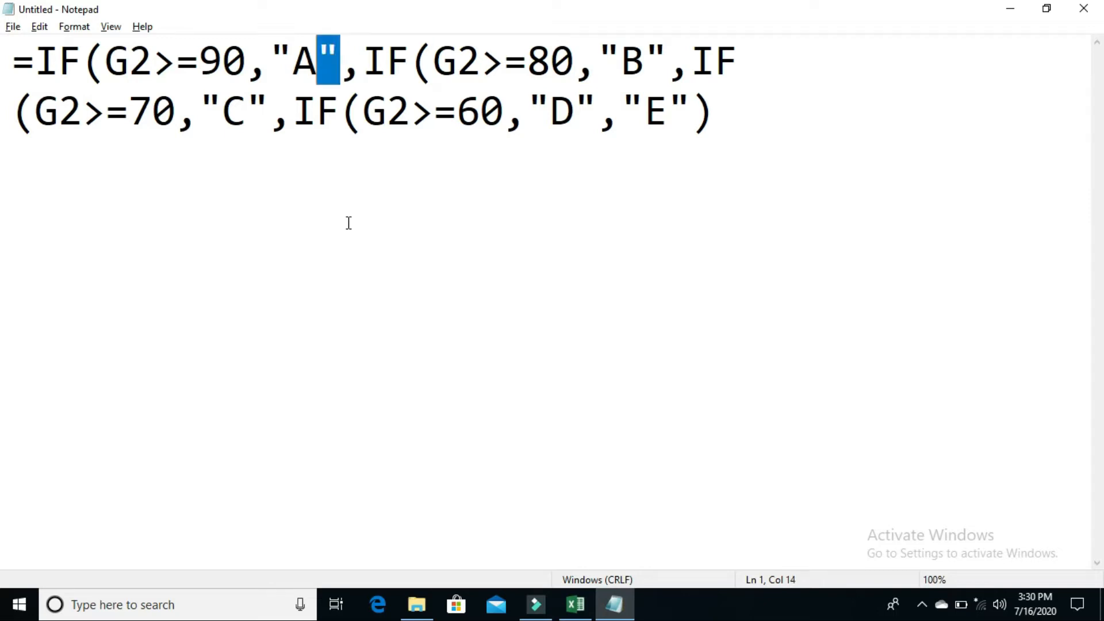
{"action": "key", "text": "shift+Left"}
{"action": "key", "text": "shift+Left"}
{"action": "key", "text": "shift+Left"}
{"action": "key", "text": "shift+Left"}
{"action": "key", "text": "shift+Left"}
{"action": "key", "text": "shift+Left"}
{"action": "key", "text": "shift+Left"}
{"action": "key", "text": "shift+Left"}
{"action": "key", "text": "shift+Left"}
{"action": "key", "text": "shift+Left"}
Examine the second nested condition of the formula, G2>=80, with its result "B"
{"action": "key", "text": "Right"}
{"action": "key", "text": "Right"}
{"action": "key", "text": "Right"}
{"action": "key", "text": "Right"}
{"action": "key", "text": "Right"}
{"action": "key", "text": "Right"}
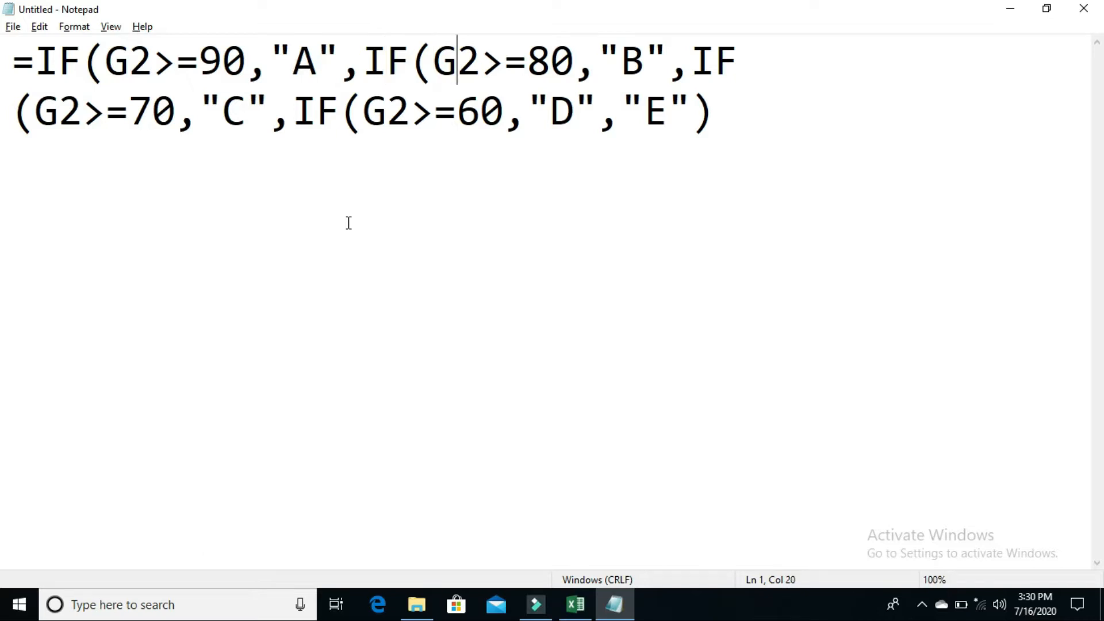
{"action": "key", "text": "Right"}
{"action": "key", "text": "Right"}
{"action": "key", "text": "Right"}
{"action": "key", "text": "Right"}
{"action": "key", "text": "Right"}
{"action": "key", "text": "Right"}
{"action": "key", "text": "Right"}
{"action": "key", "text": "Right"}
Examine the G2>=70 and G2>=60 conditions with results "C" and "D", and the fallback result "E"
{"action": "key", "text": "Right"}
{"action": "key", "text": "Right"}
{"action": "key", "text": "Right"}
{"action": "key", "text": "Right"}
{"action": "key", "text": "Right"}
{"action": "key", "text": "Right"}
{"action": "key", "text": "Right"}
{"action": "key", "text": "Right"}
{"action": "key", "text": "Right"}
{"action": "key", "text": "Right"}
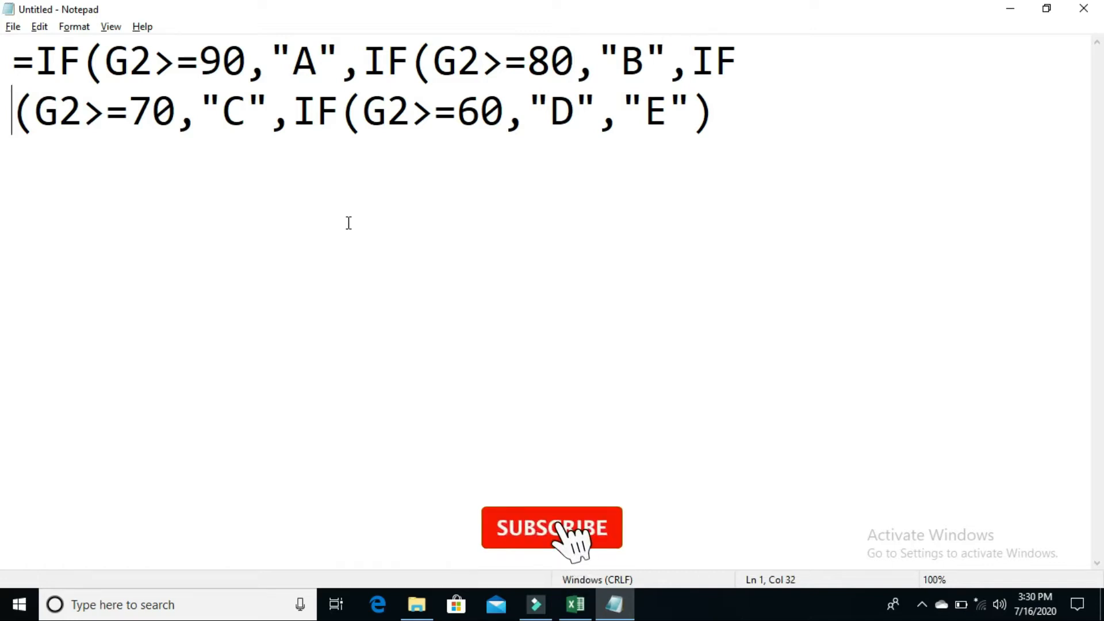
{"action": "key", "text": "Right"}
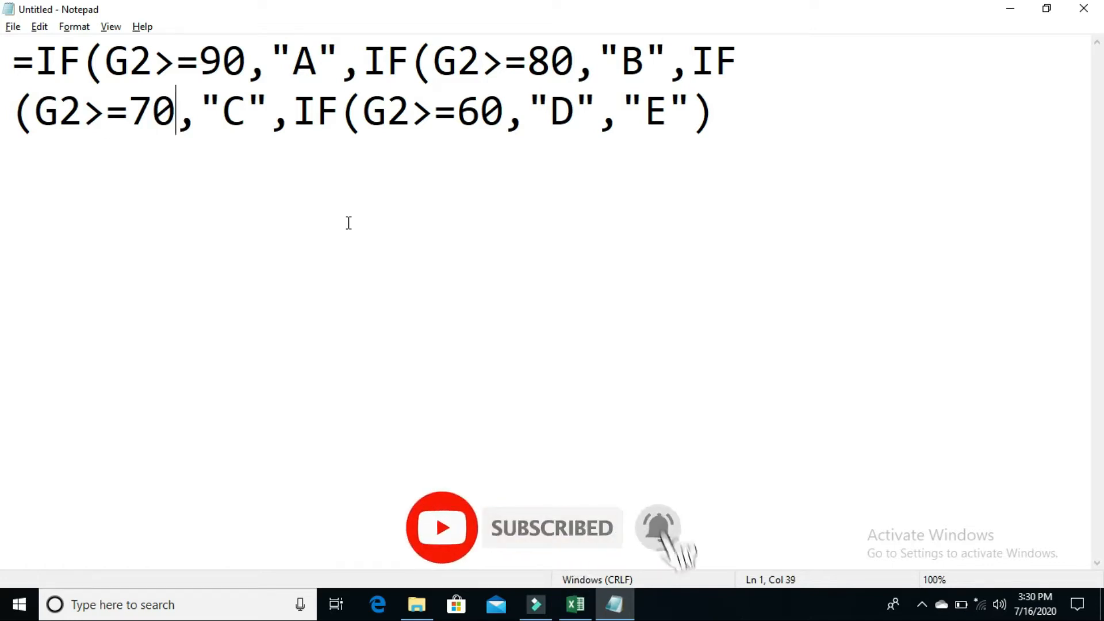
{"action": "key", "text": "shift+Left"}
{"action": "key", "text": "shift+Left"}
{"action": "key", "text": "shift+Left"}
{"action": "key", "text": "shift+Left"}
{"action": "key", "text": "shift+Left"}
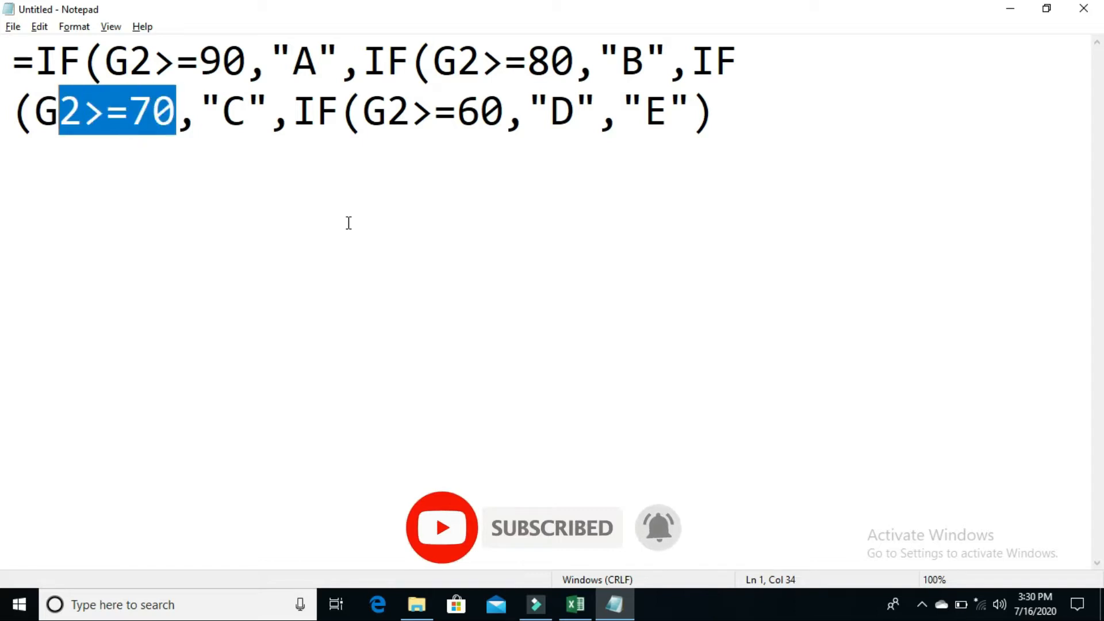
{"action": "key", "text": "Right"}
{"action": "key", "text": "Right"}
{"action": "key", "text": "Right"}
{"action": "key", "text": "Right"}
{"action": "key", "text": "Right"}
{"action": "key", "text": "Right"}
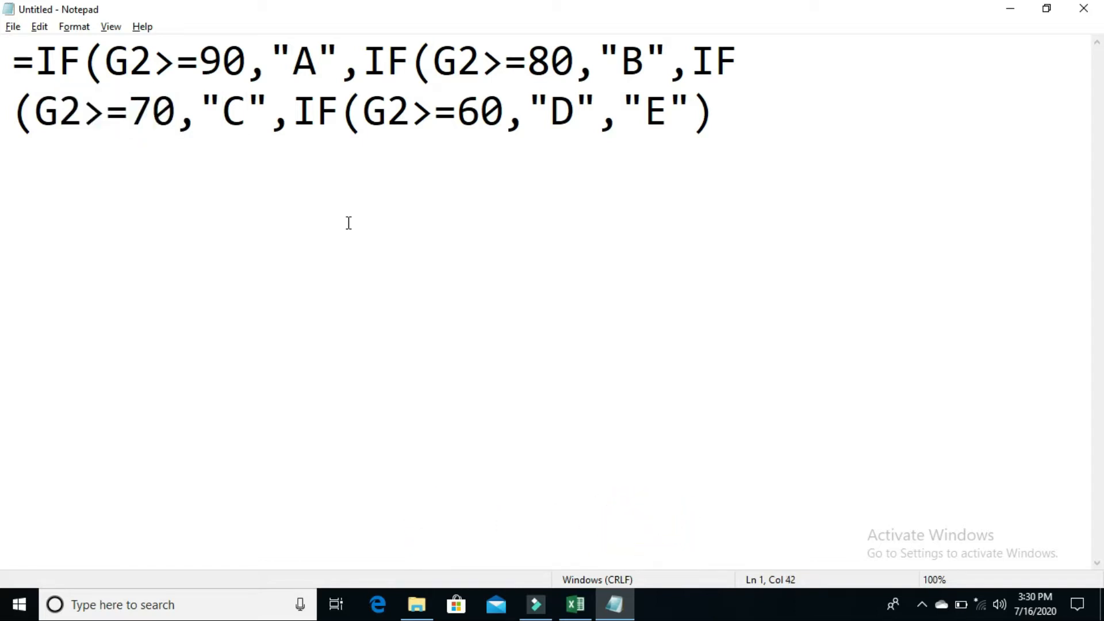
{"action": "key", "text": "Right"}
{"action": "key", "text": "Right"}
{"action": "key", "text": "Right"}
{"action": "key", "text": "Right"}
{"action": "key", "text": "Right"}
{"action": "key", "text": "Right"}
{"action": "key", "text": "Right"}
{"action": "key", "text": "Right"}
{"action": "key", "text": "Right"}
{"action": "key", "text": "Right"}
{"action": "key", "text": "Right"}
{"action": "key", "text": "Right"}
{"action": "key", "text": "Right"}
{"action": "key", "text": "Right"}
{"action": "key", "text": "Right"}
{"action": "key", "text": "Left"}
{"action": "key", "text": "shift+Right"}
{"action": "key", "text": "shift+Right"}
{"action": "key", "text": "shift+Right"}
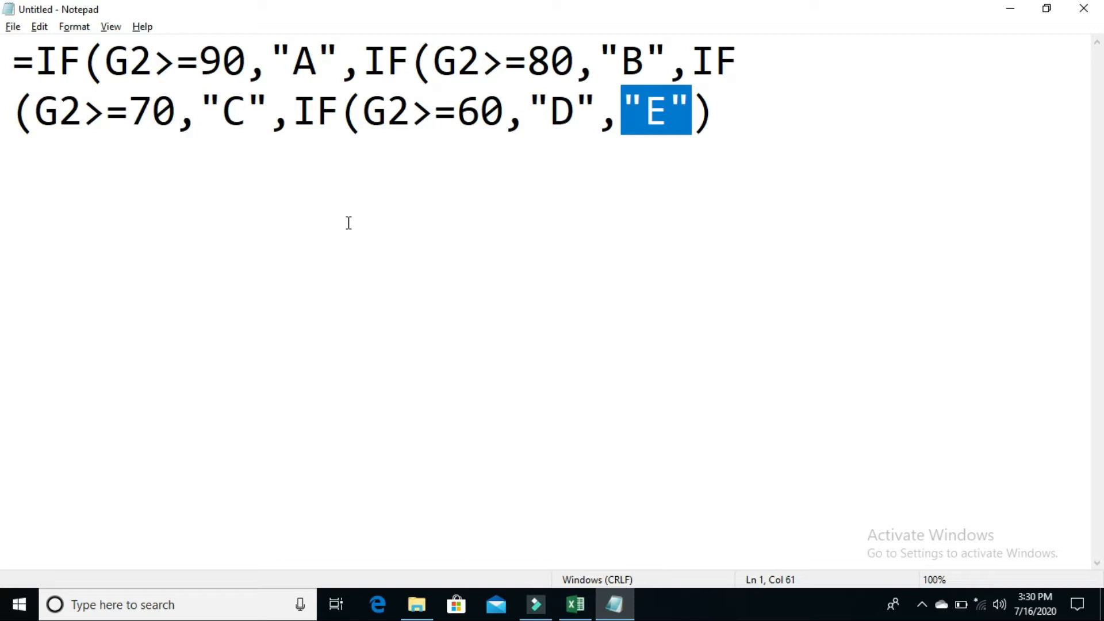
Write the sample score 67% below the formula, leaving a blank line between them
{"action": "key", "text": "Down"}
{"action": "key", "text": "Down"}
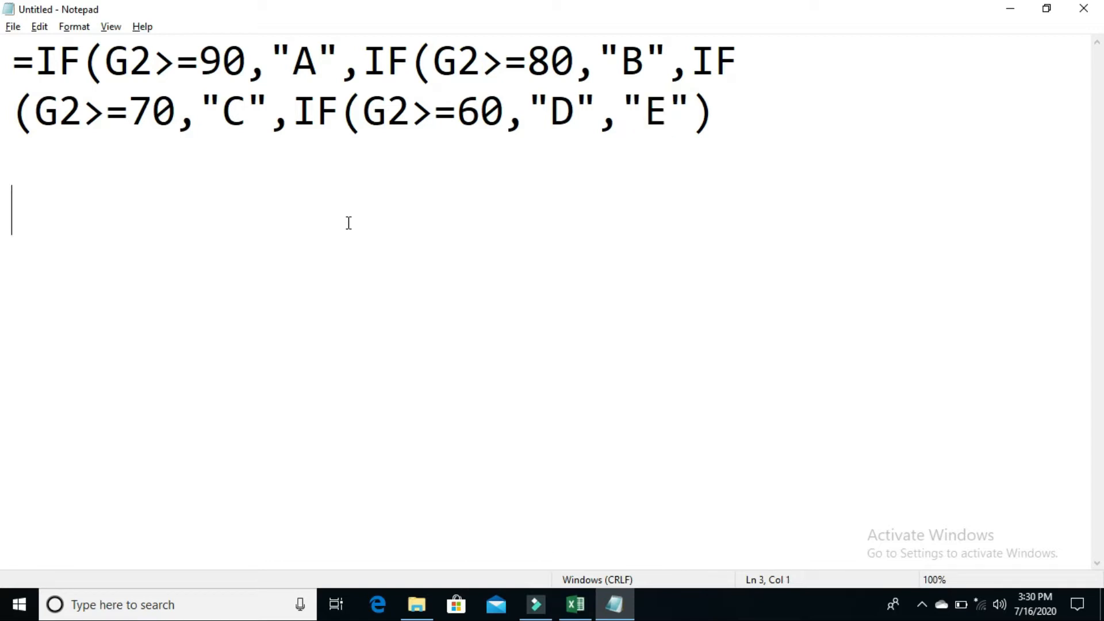
{"action": "type", "text": "67"}
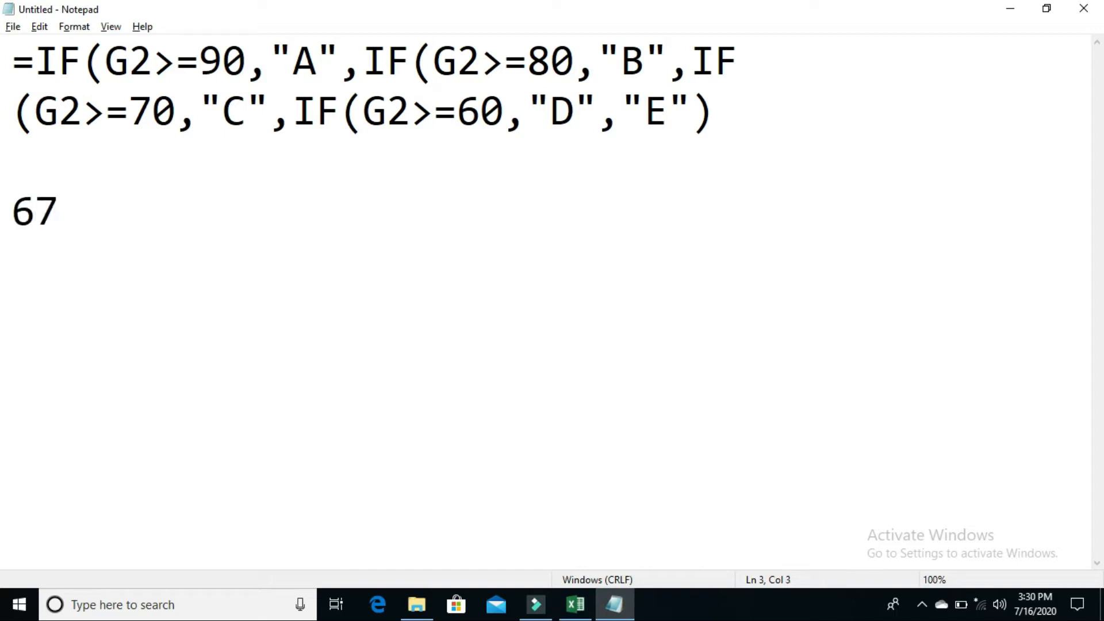
{"action": "type", "text": "%"}
Check the 67% sample against the formula's first condition, G2>=90, and its result "A"
{"action": "key", "text": "ctrl+Home"}
{"action": "key", "text": "Right"}
{"action": "key", "text": "Right"}
{"action": "key", "text": "Right"}
{"action": "key", "text": "Right"}
{"action": "key", "text": "Right"}
{"action": "key", "text": "Right"}
{"action": "key", "text": "Right"}
{"action": "key", "text": "Right"}
{"action": "key", "text": "Right"}
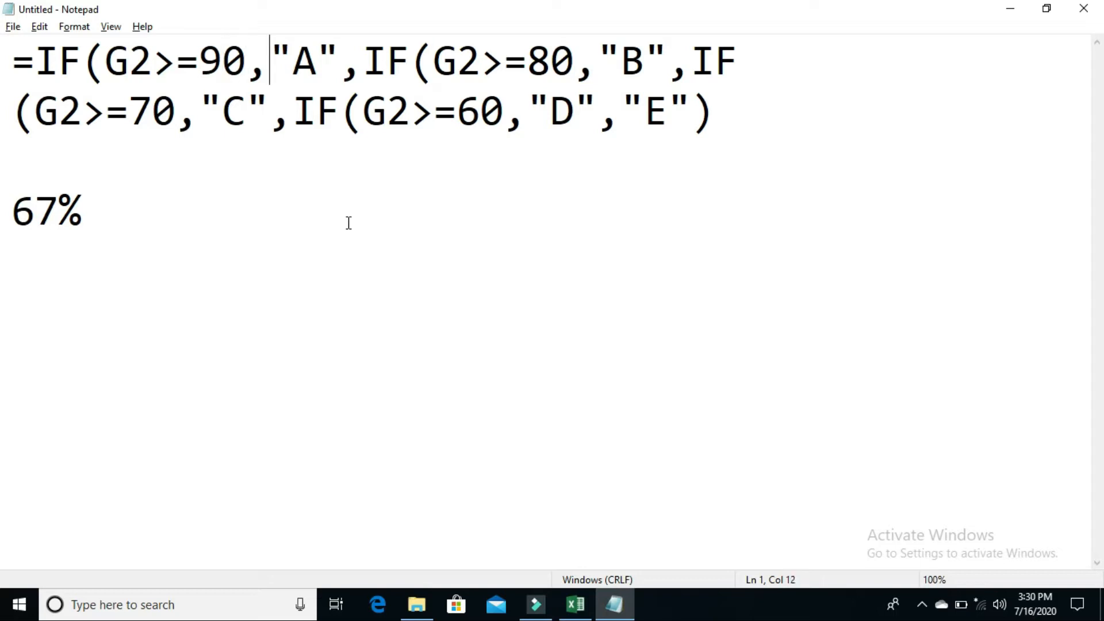
{"action": "key", "text": "Right"}
{"action": "key", "text": "Right"}
{"action": "key", "text": "Right"}
{"action": "key", "text": "Right"}
{"action": "key", "text": "Right"}
{"action": "key", "text": "Left"}
{"action": "key", "text": "Left"}
{"action": "key", "text": "shift+Left"}
{"action": "key", "text": "shift+Left"}
{"action": "key", "text": "shift+Left"}
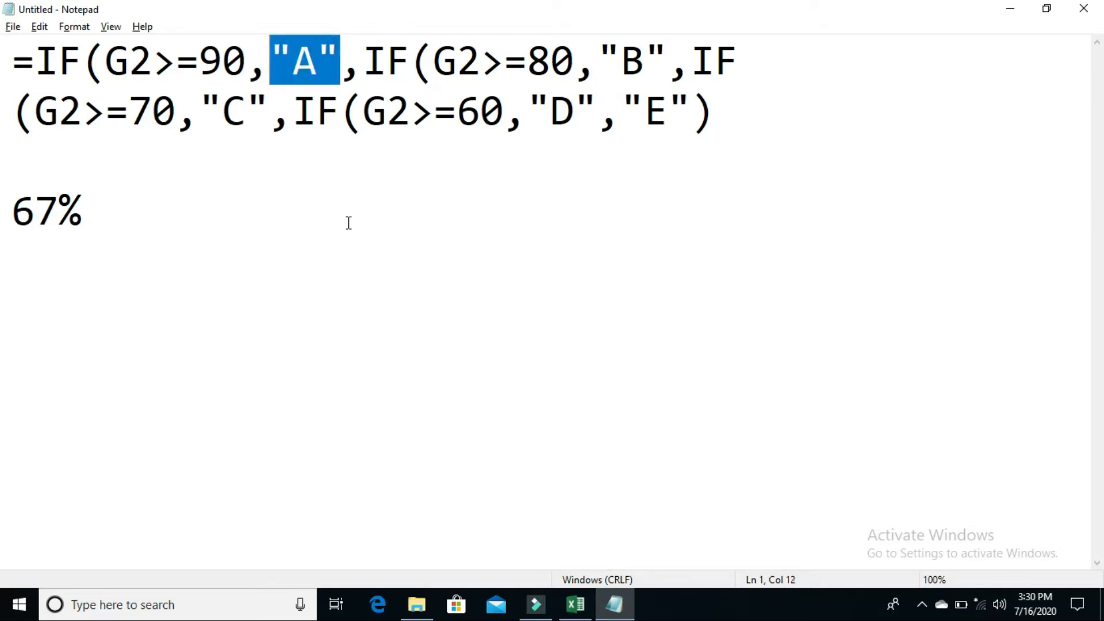
{"action": "key", "text": "Right"}
{"action": "key", "text": "Right"}
{"action": "key", "text": "Right"}
{"action": "key", "text": "Right"}
{"action": "key", "text": "Right"}
Check the 67% sample against the formula's remaining conditions, from G2>=80 through G2>=60
{"action": "key", "text": "Right"}
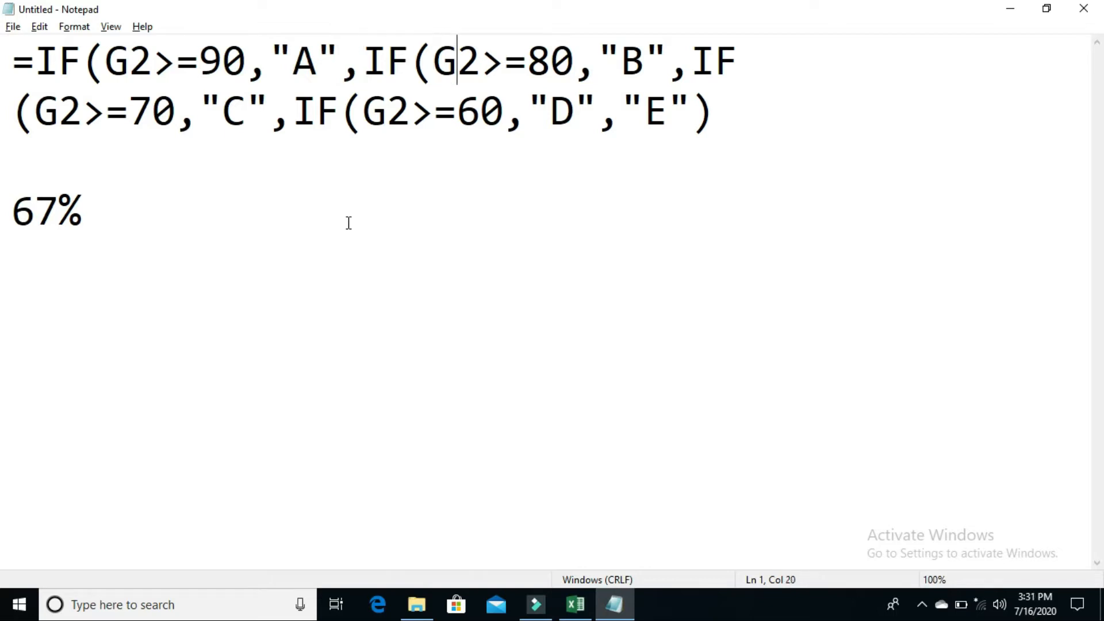
Add the text D GRADE after the 67% sample score
{"action": "key", "text": "Right"}
{"action": "key", "text": "Right"}
{"action": "key", "text": "Right"}
{"action": "key", "text": "Right"}
{"action": "key", "text": "Right"}
{"action": "key", "text": "Right"}
{"action": "key", "text": "Right"}
{"action": "key", "text": "Right"}
{"action": "key", "text": "Right"}
{"action": "key", "text": "Right"}
{"action": "key", "text": "Right"}
{"action": "key", "text": "Right"}
{"action": "key", "text": "Right"}
{"action": "key", "text": "Right"}
{"action": "key", "text": "Right"}
{"action": "key", "text": "Right"}
{"action": "key", "text": "Right"}
{"action": "key", "text": "Right"}
{"action": "key", "text": "Right"}
{"action": "key", "text": "Right"}
{"action": "key", "text": "Right"}
{"action": "key", "text": "Right"}
{"action": "key", "text": "Right"}
{"action": "key", "text": "Right"}
{"action": "key", "text": "Right"}
{"action": "key", "text": "Right"}
{"action": "key", "text": "Right"}
{"action": "key", "text": "Right"}
{"action": "key", "text": "Right"}
{"action": "key", "text": "Right"}
{"action": "key", "text": "Right"}
{"action": "key", "text": "Right"}
{"action": "key", "text": "Right"}
{"action": "key", "text": "Right"}
{"action": "key", "text": "Right"}
{"action": "key", "text": "Left"}
{"action": "key", "text": "shift+Right"}
{"action": "key", "text": "shift+Right"}
{"action": "key", "text": "shift+Right"}
{"action": "key", "text": "Down"}
{"action": "key", "text": "Down"}
{"action": "key", "text": "Right"}
{"action": "key", "text": "Right"}
{"action": "key", "text": "Right"}
{"action": "type", "text": "D "}
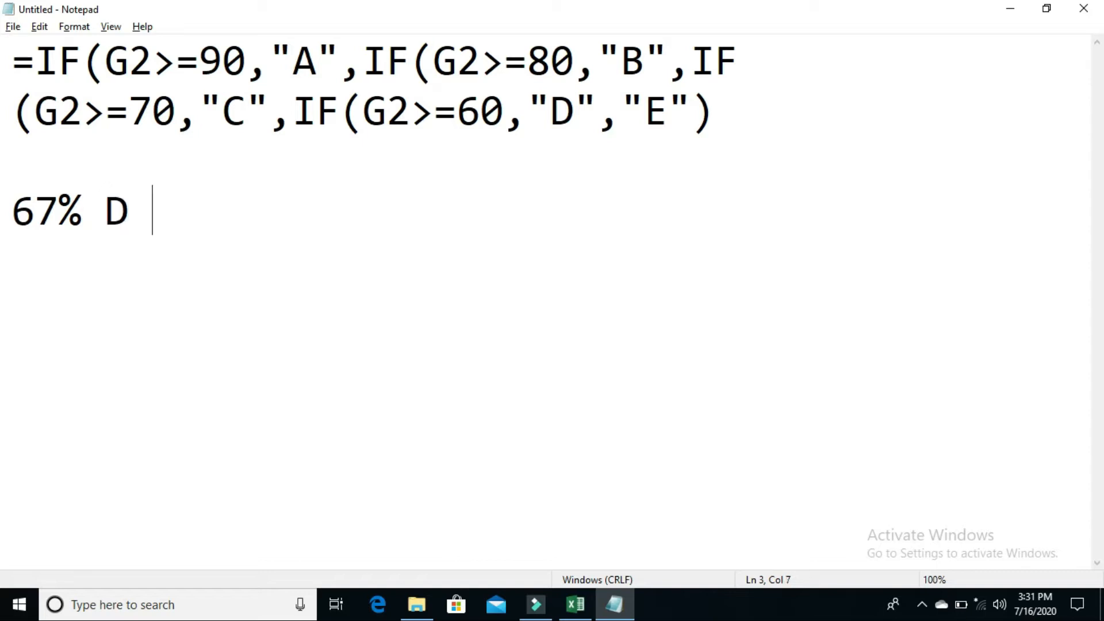
{"action": "type", "text": "GRADE"}
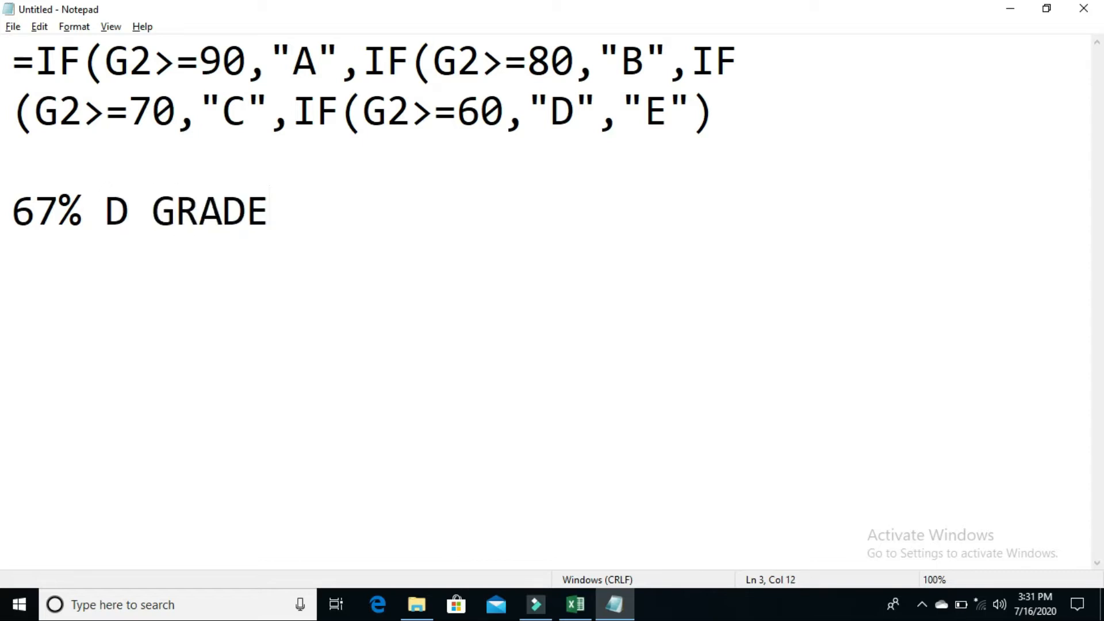
Delete the 67% D GRADE sample line below the formula
{"action": "left_click_drag", "start_coordinate": [693, 112], "coordinate": [2, 29]}
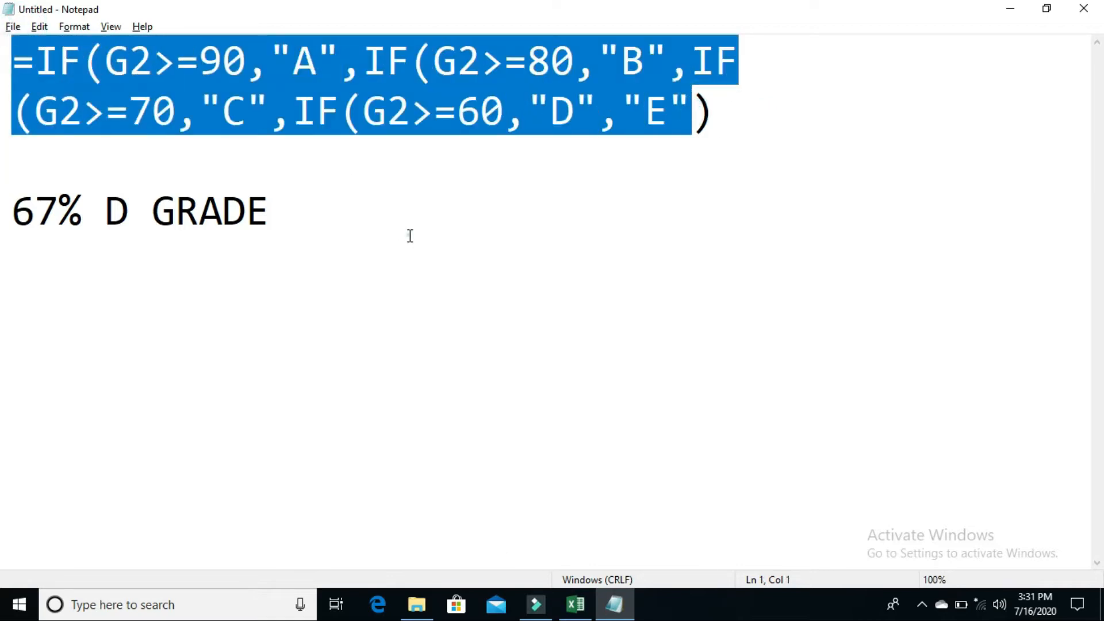
{"action": "left_click", "coordinate": [409, 235]}
{"action": "key", "text": "BackSpace"}
{"action": "key", "text": "BackSpace"}
{"action": "key", "text": "BackSpace"}
{"action": "key", "text": "BackSpace"}
{"action": "key", "text": "BackSpace"}
{"action": "key", "text": "BackSpace"}
{"action": "key", "text": "BackSpace"}
{"action": "key", "text": "BackSpace"}
{"action": "key", "text": "BackSpace"}
{"action": "key", "text": "BackSpace"}
{"action": "key", "text": "BackSpace"}
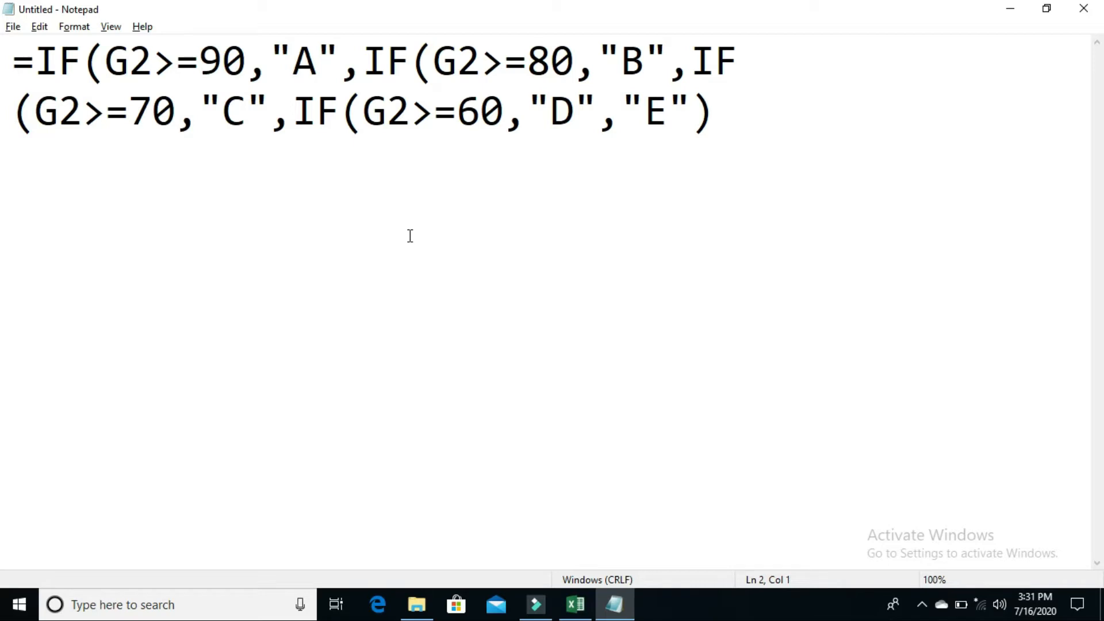
Cut the entire nested IF formula out of the Notepad document
{"action": "key", "text": "shift+Up"}
{"action": "key", "text": "shift+Up"}
{"action": "key", "text": "ctrl+c"}
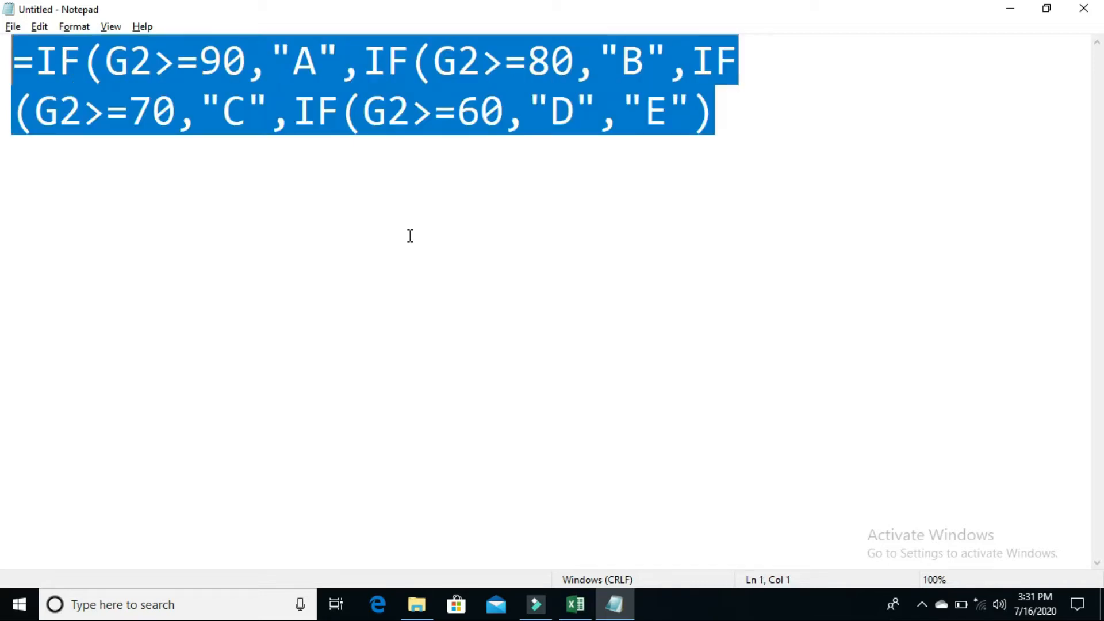
{"action": "key", "text": "BackSpace"}
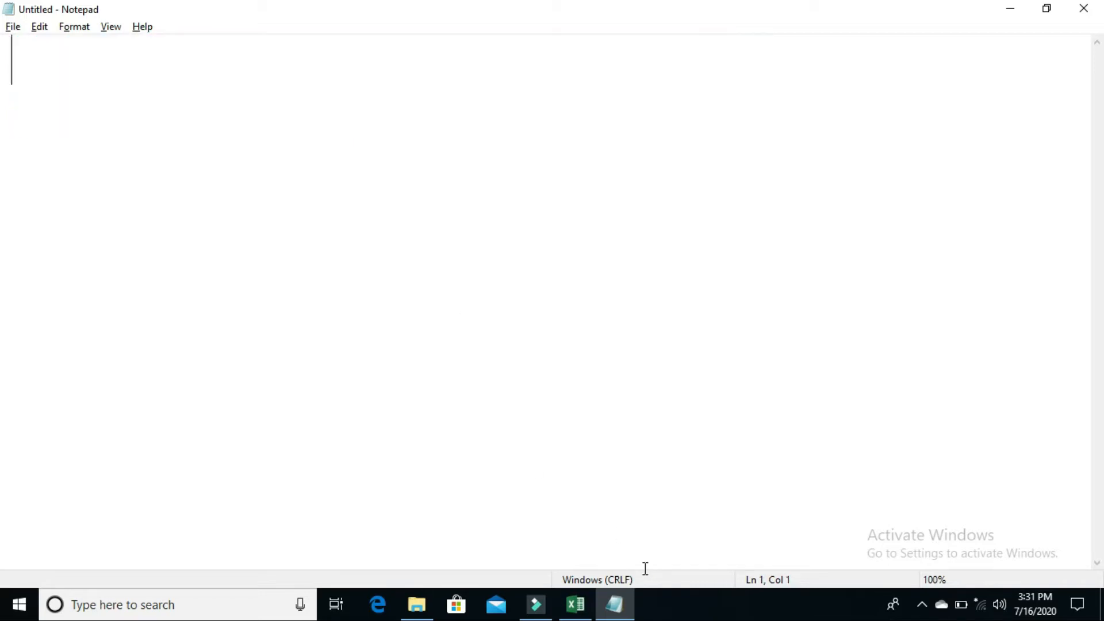
Switch to Excel and paste the formula into I2, completing it as =IF(G2>=90,"A",IF(G2>=80,"B",IF(G2>=70,"C",IF(G2>=60,"D","E"))))
{"action": "left_click", "coordinate": [576, 604]}
{"action": "left_click", "coordinate": [594, 203]}
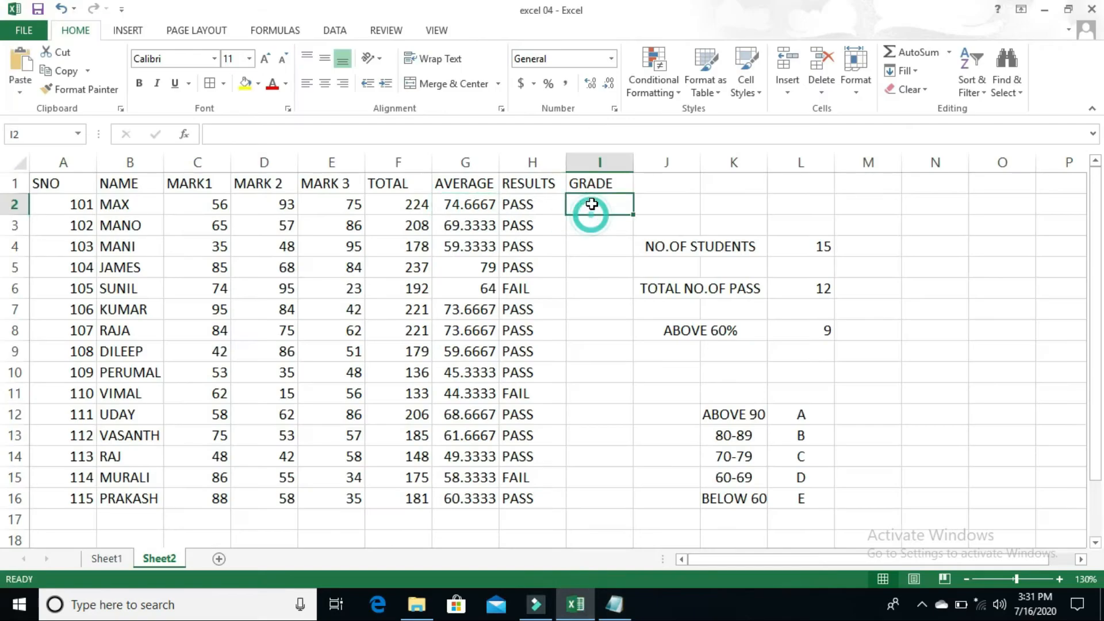
{"action": "key", "text": "ctrl+v"}
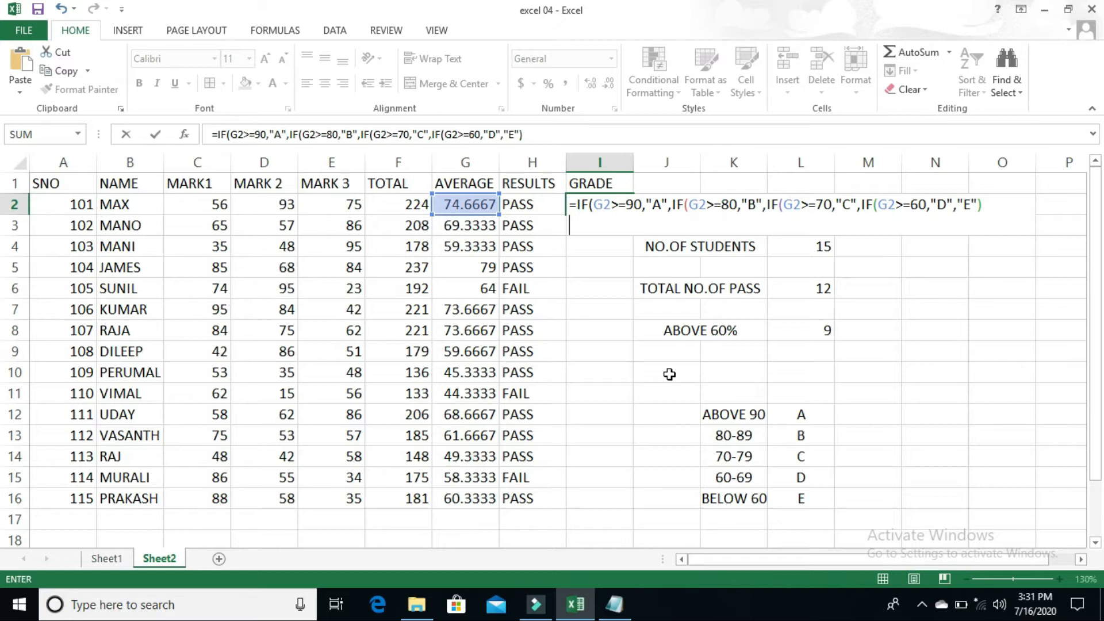
{"action": "key", "text": "BackSpace"}
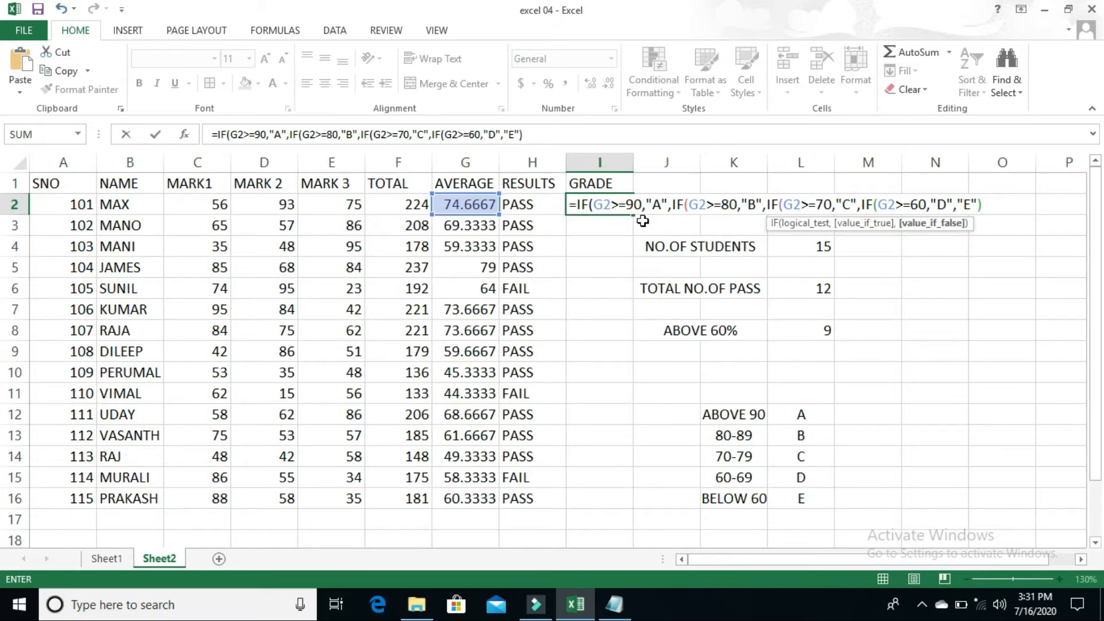
{"action": "type", "text": "))"}
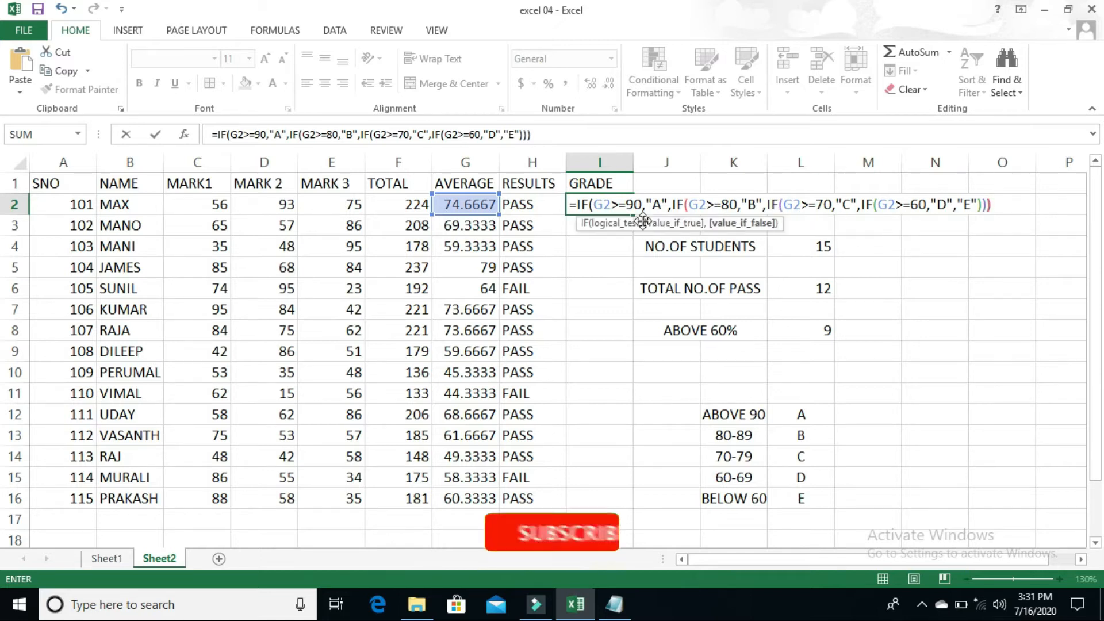
{"action": "key", "text": "Return"}
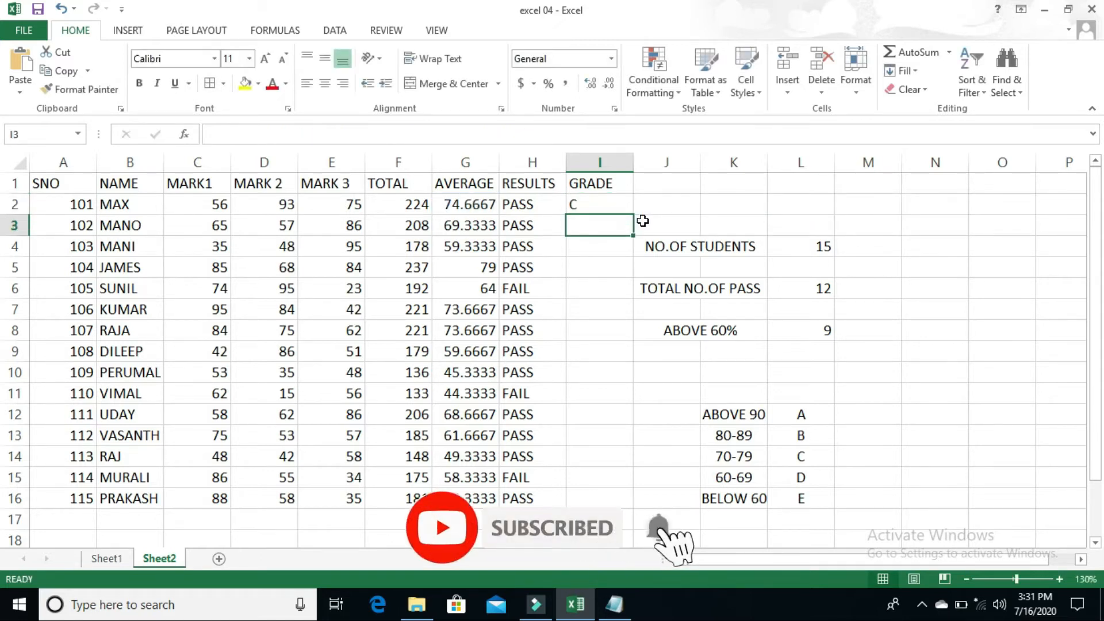
Fill the grade formula from I2 down through I16
{"action": "key", "text": "Up"}
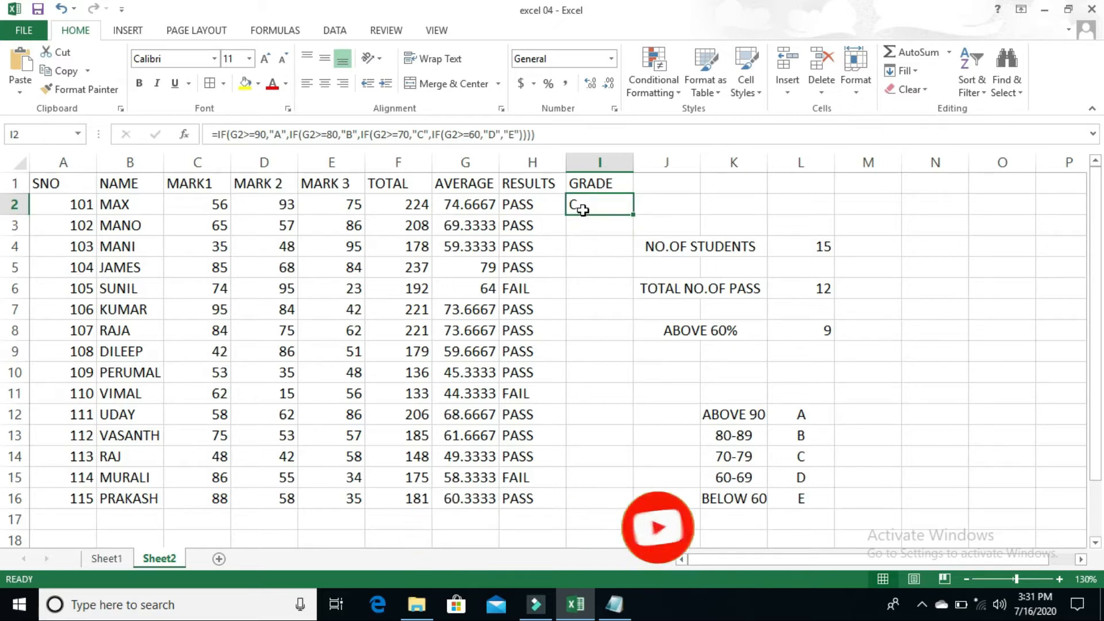
{"action": "double_click", "coordinate": [634, 216]}
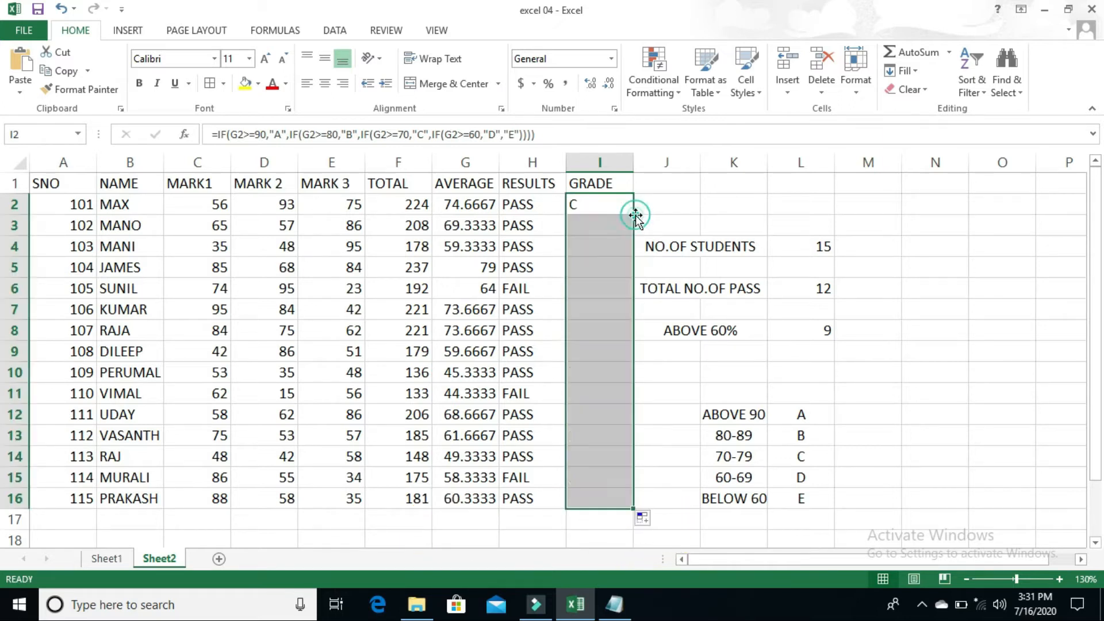
{"action": "left_click", "coordinate": [636, 231]}
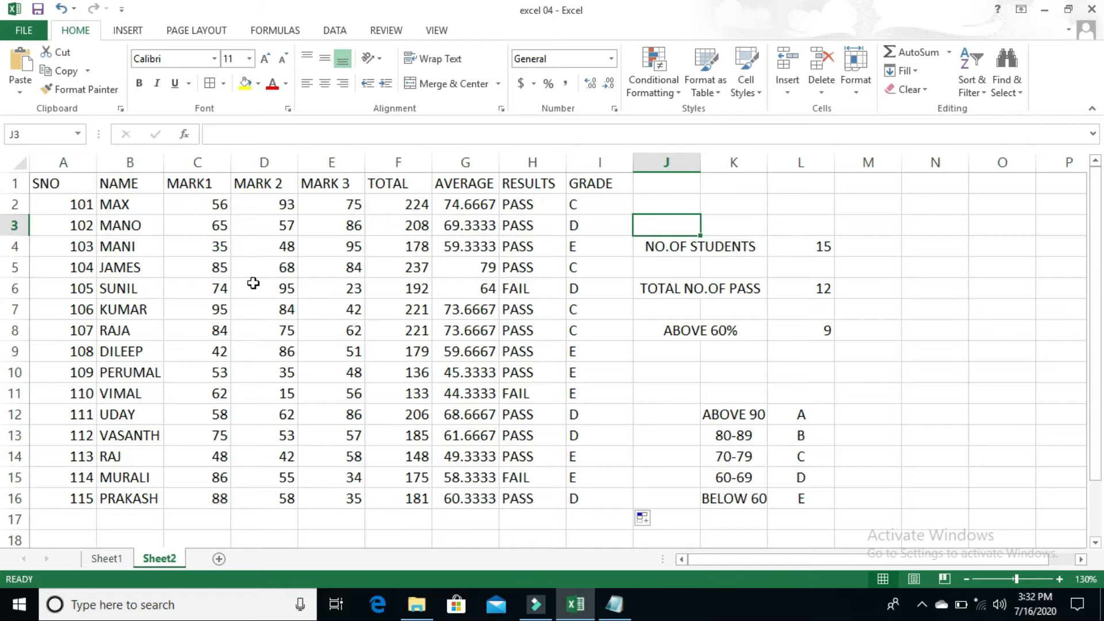
Set the MARK1 value in cell C4 to 88
{"action": "left_click", "coordinate": [220, 244]}
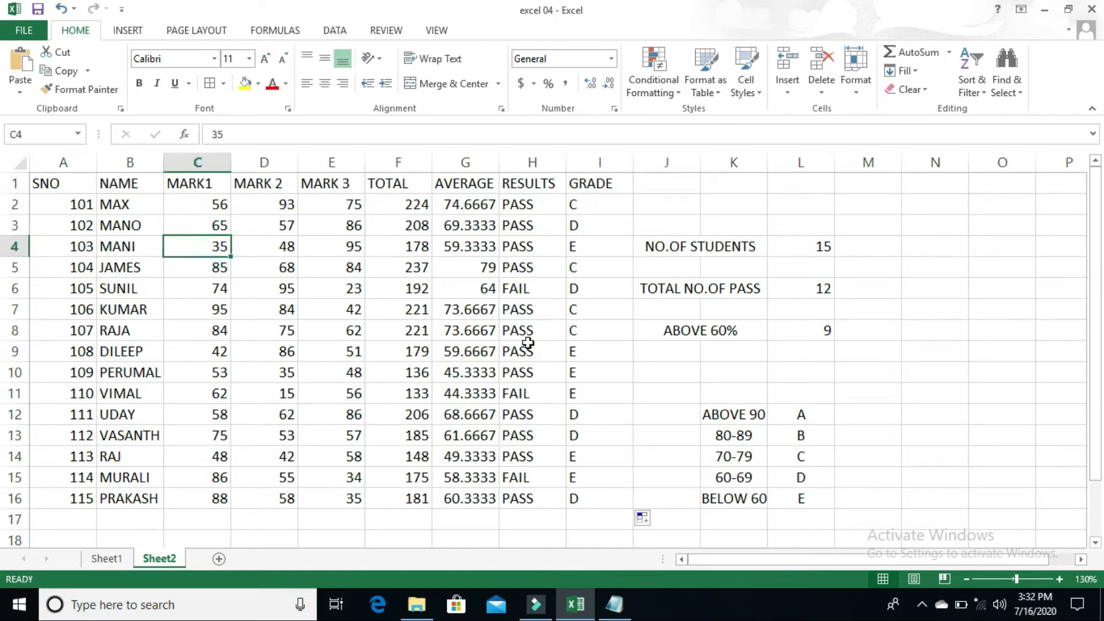
{"action": "type", "text": "88"}
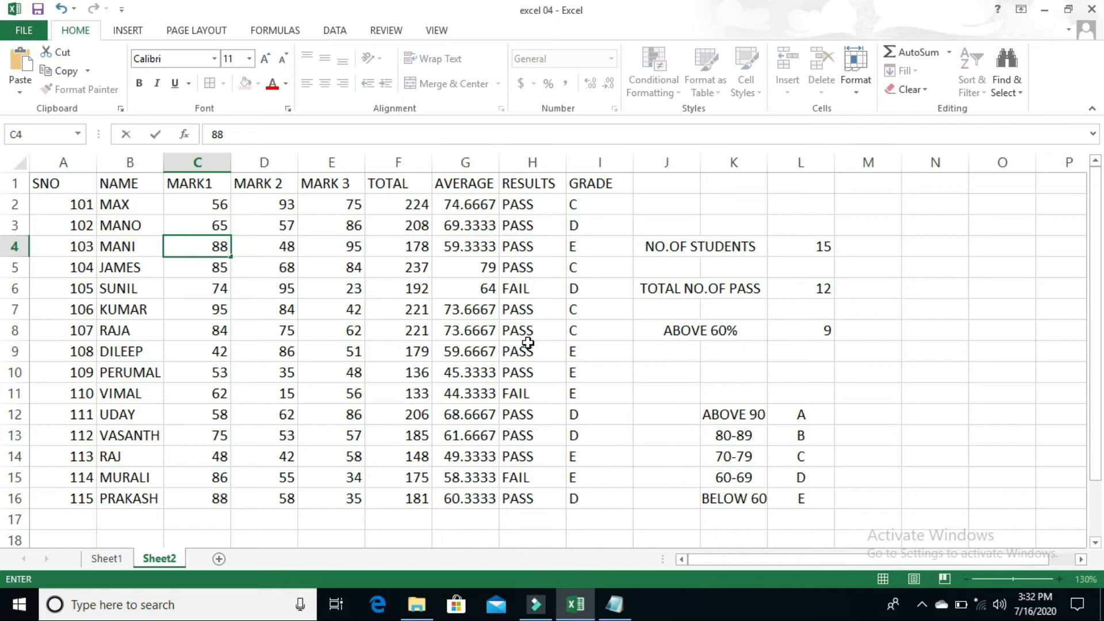
{"action": "key", "text": "Tab"}
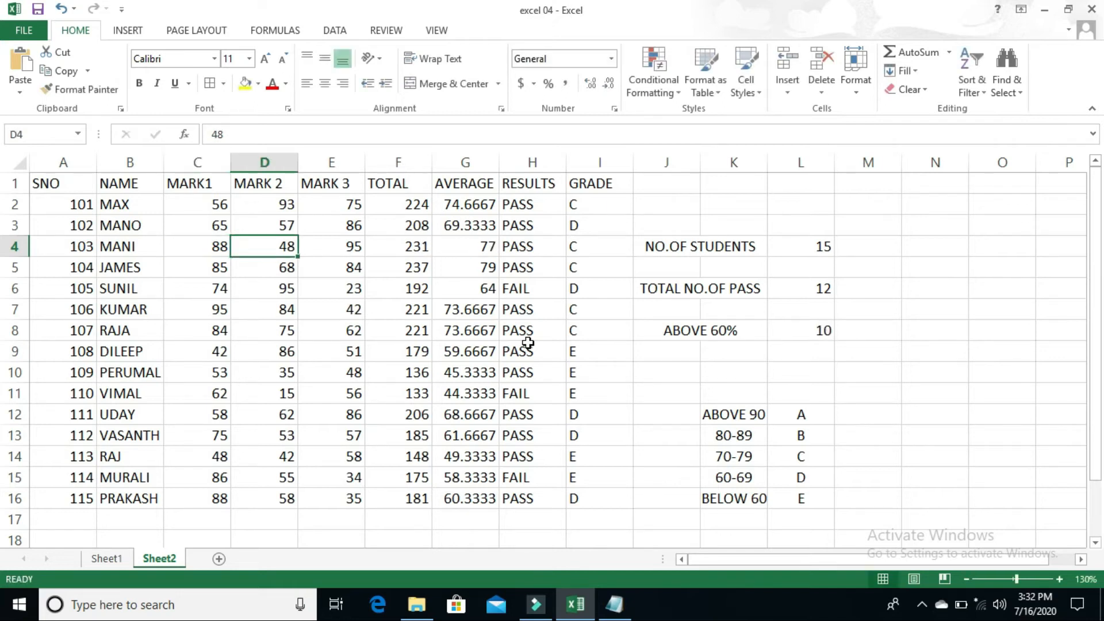
Set the MARK 2 value in cell D4 to 98 and check the recalculated grade in I4
{"action": "type", "text": "98"}
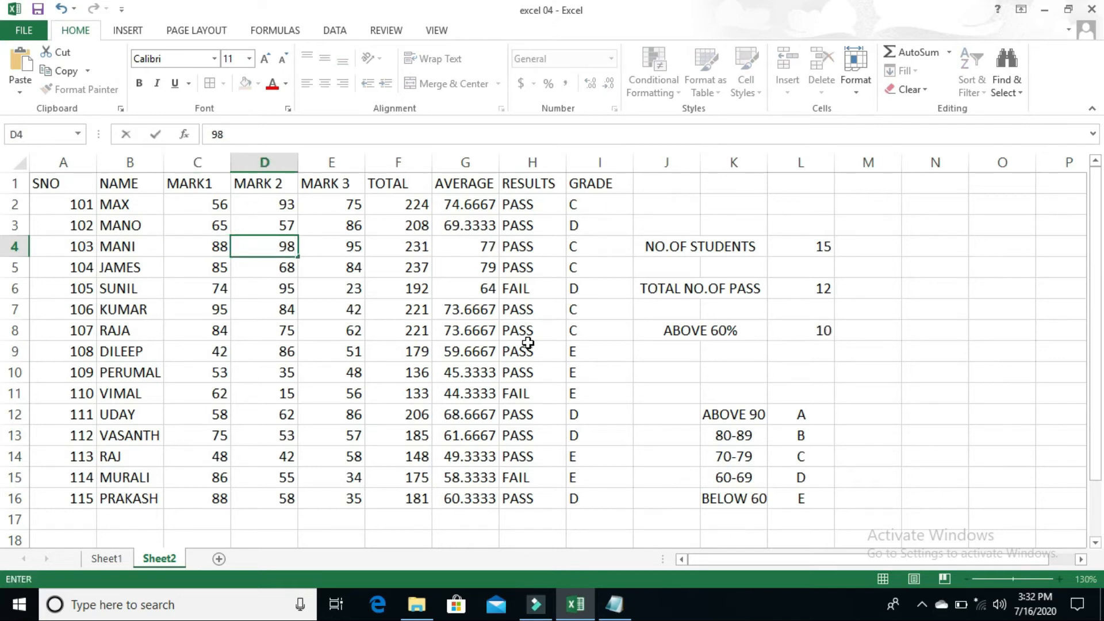
{"action": "key", "text": "Tab"}
{"action": "key", "text": "Right"}
{"action": "key", "text": "Right"}
{"action": "key", "text": "Right"}
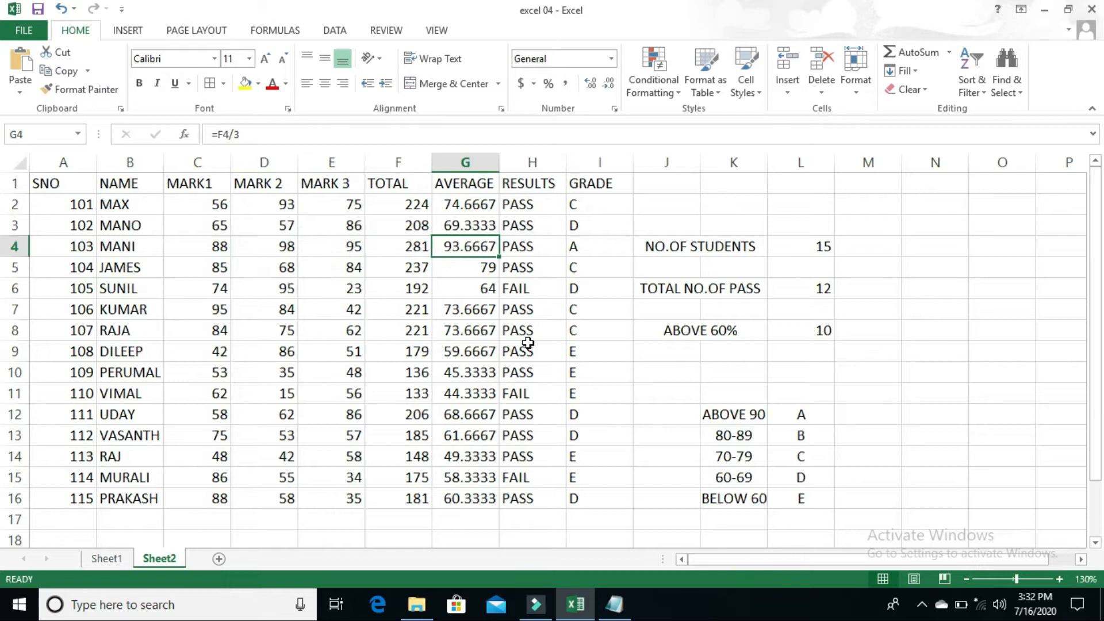
{"action": "key", "text": "Right"}
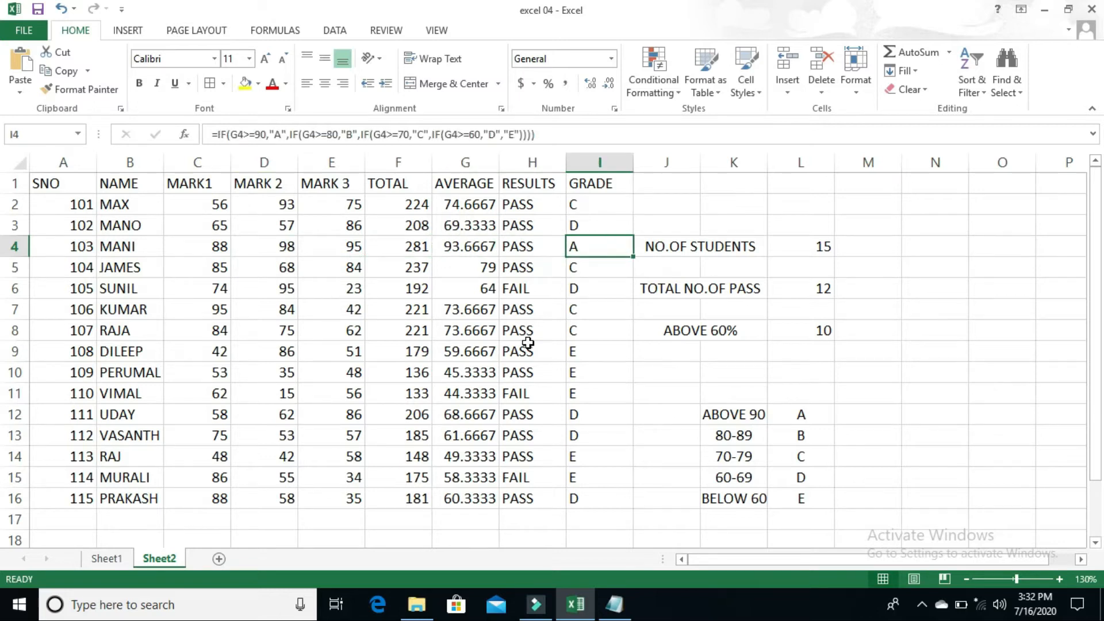
Check the grade formulas in the GRADE column for the rows below I4
{"action": "key", "text": "Down"}
{"action": "key", "text": "Down"}
{"action": "key", "text": "Down"}
{"action": "key", "text": "Down"}
{"action": "key", "text": "Down"}
{"action": "key", "text": "Down"}
{"action": "key", "text": "Down"}
{"action": "key", "text": "Down"}
{"action": "key", "text": "Down"}
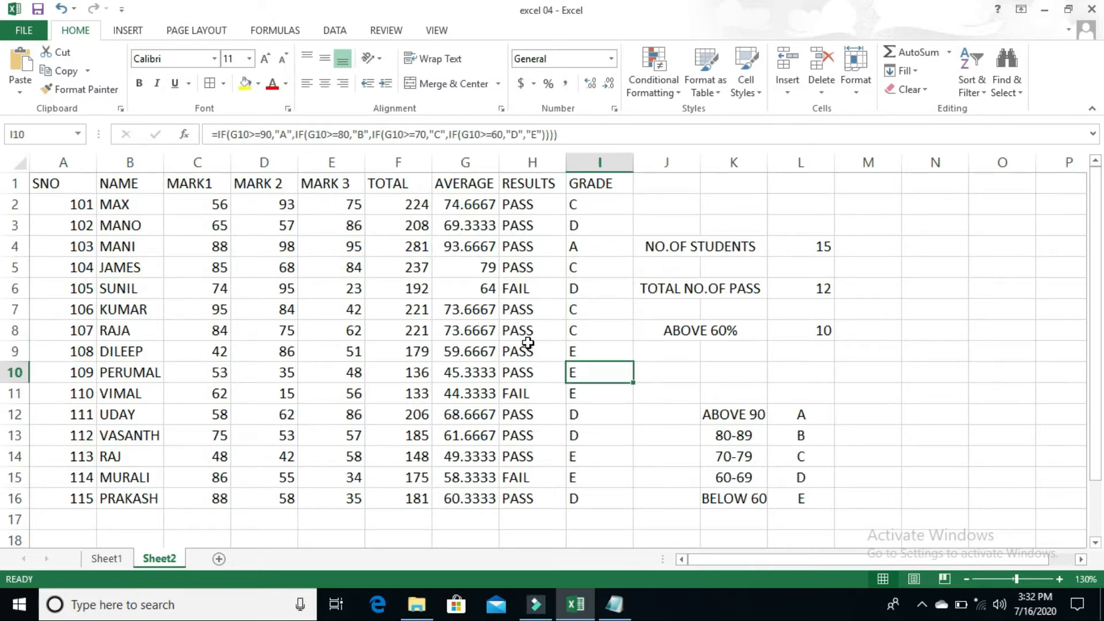
{"action": "key", "text": "Down"}
{"action": "key", "text": "Down"}
{"action": "key", "text": "Down"}
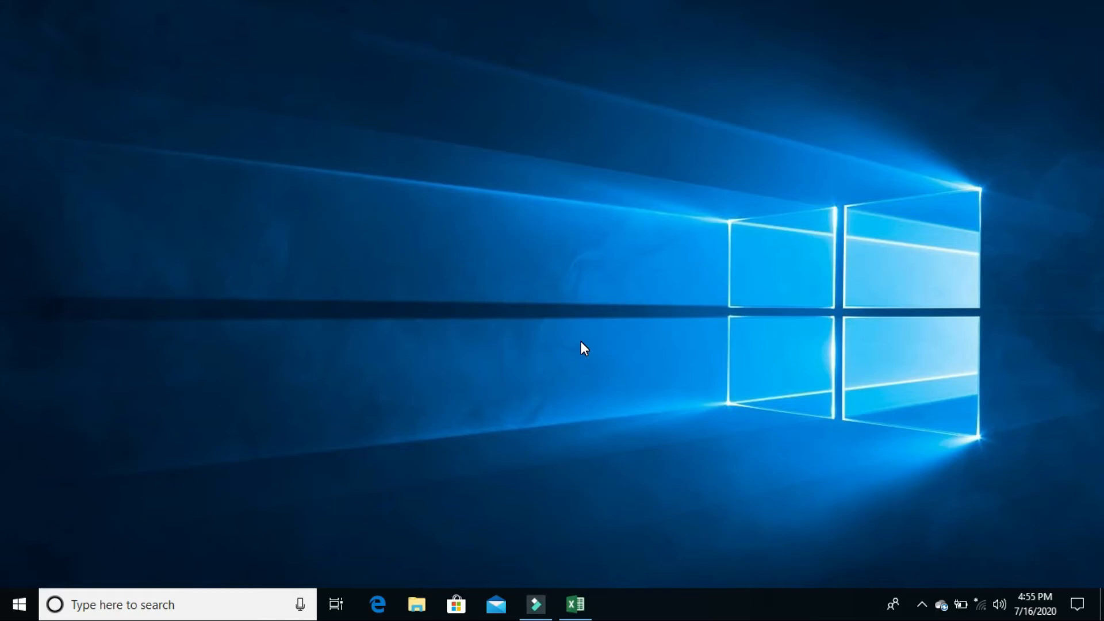
Switch to the cell-references workbook and look through its absolute and mixed reference sheets, returning to the relative reference sheet
{"action": "left_click", "coordinate": [579, 607]}
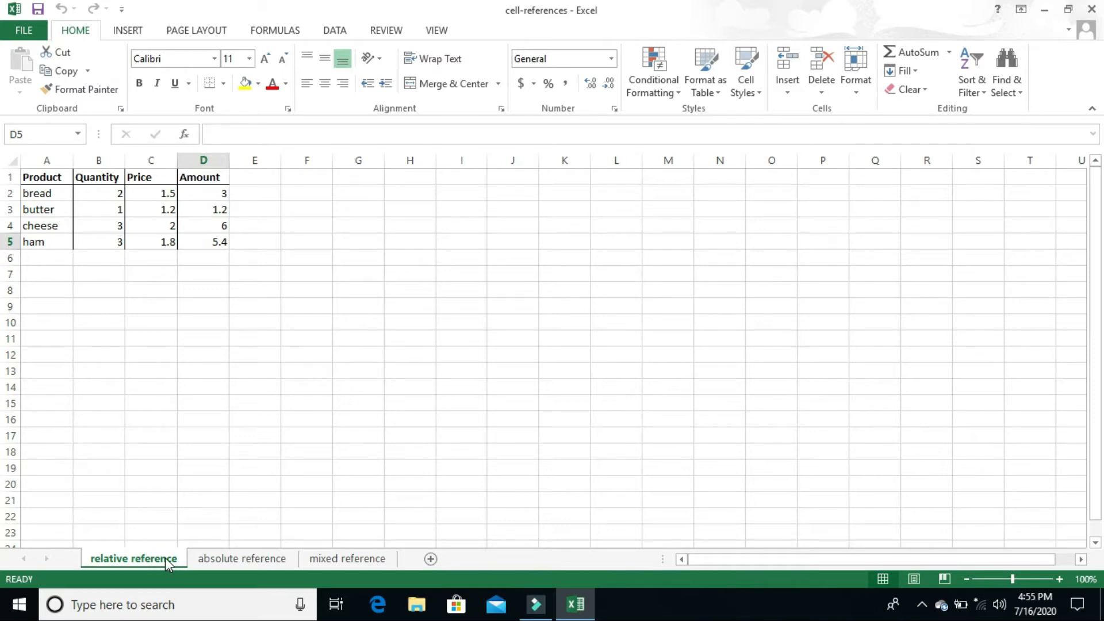
{"action": "left_click", "coordinate": [230, 560]}
{"action": "left_click", "coordinate": [332, 559]}
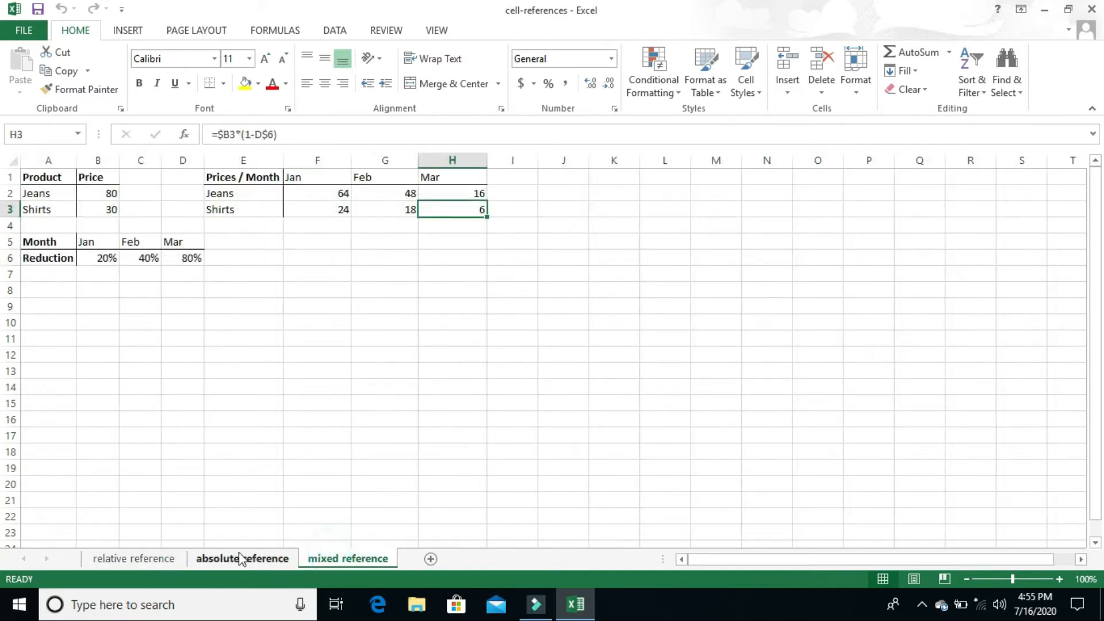
{"action": "left_click", "coordinate": [149, 559]}
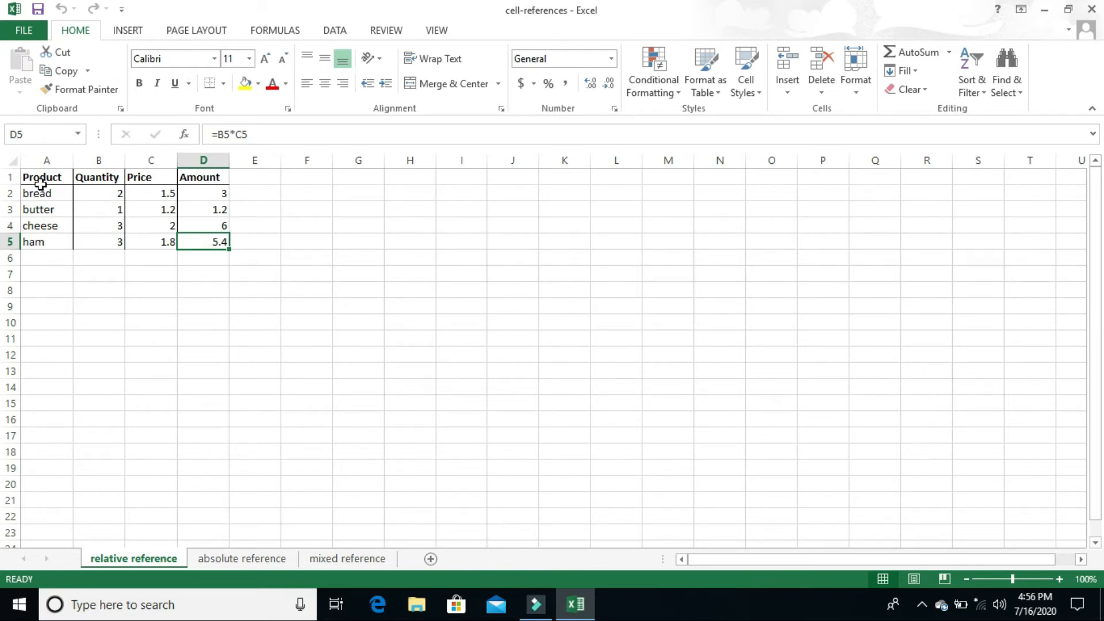
Highlight the Product, Quantity, Price and Amount columns one after another to present the table
{"action": "left_click", "coordinate": [46, 160]}
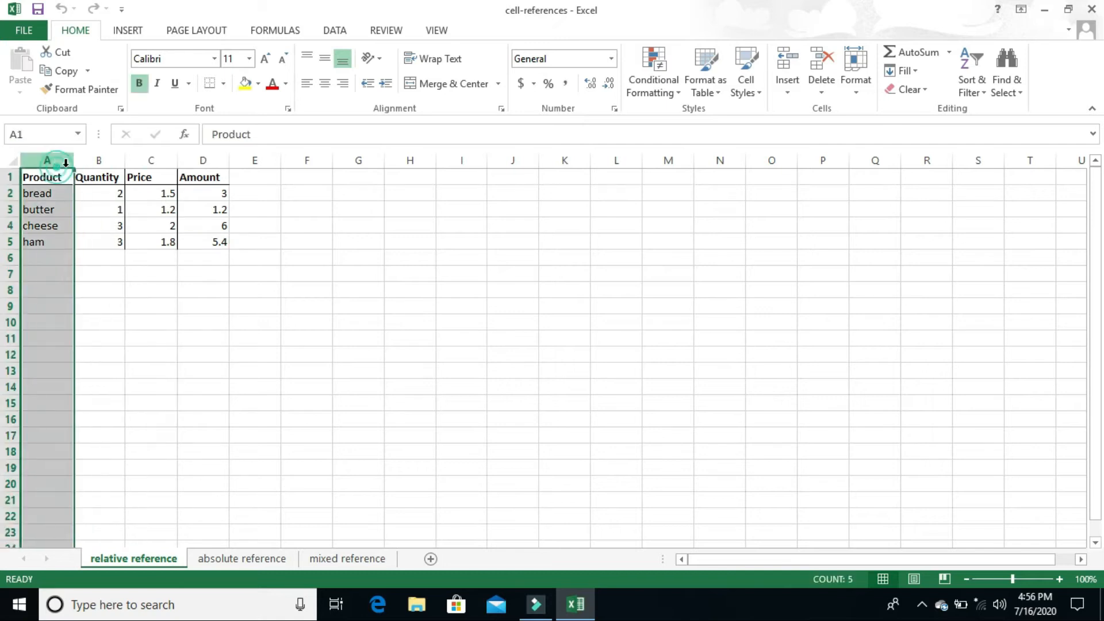
{"action": "left_click", "coordinate": [99, 160]}
{"action": "left_click", "coordinate": [151, 160]}
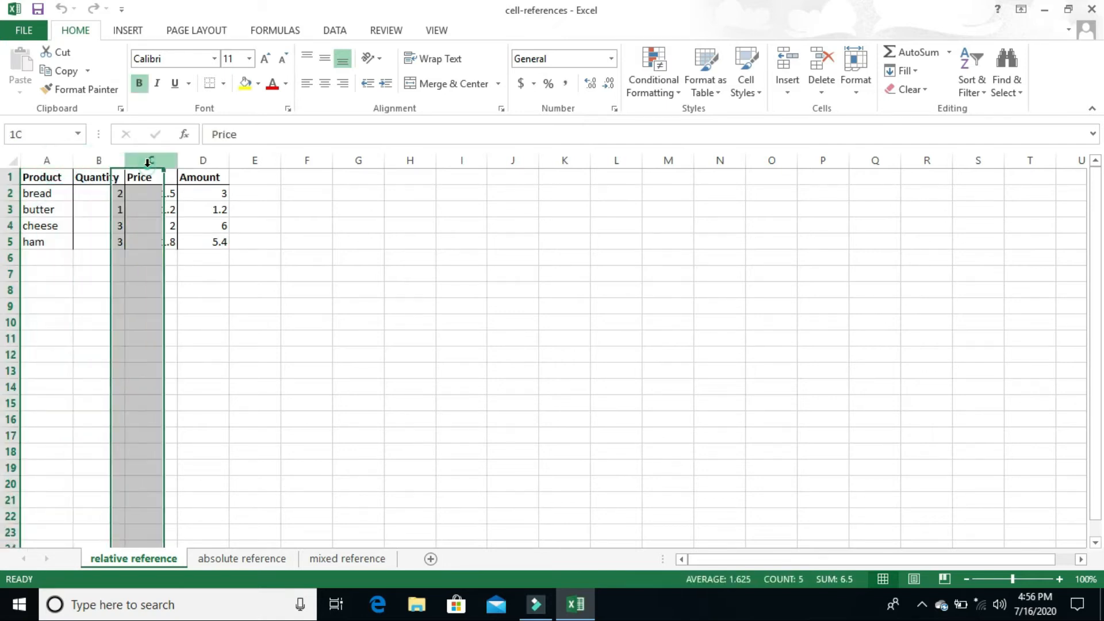
{"action": "left_click", "coordinate": [195, 160]}
Clear the existing Amount formulas in cells D2 through D6
{"action": "left_click", "coordinate": [215, 196]}
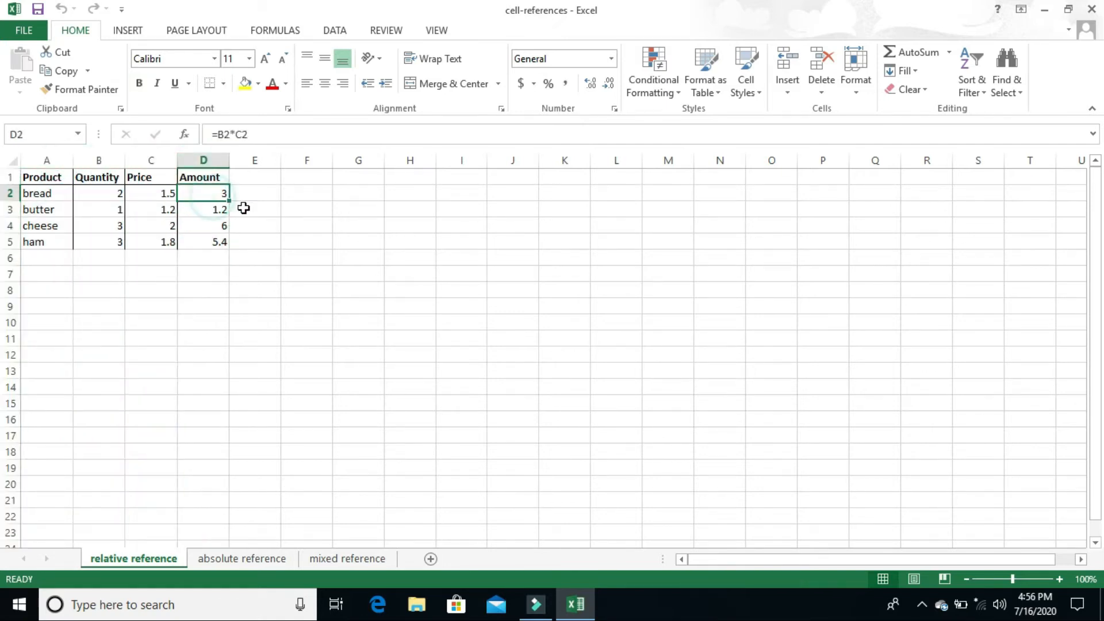
{"action": "key", "text": "shift+Down"}
{"action": "key", "text": "shift+Down"}
{"action": "key", "text": "shift+Down"}
{"action": "key", "text": "shift+Down"}
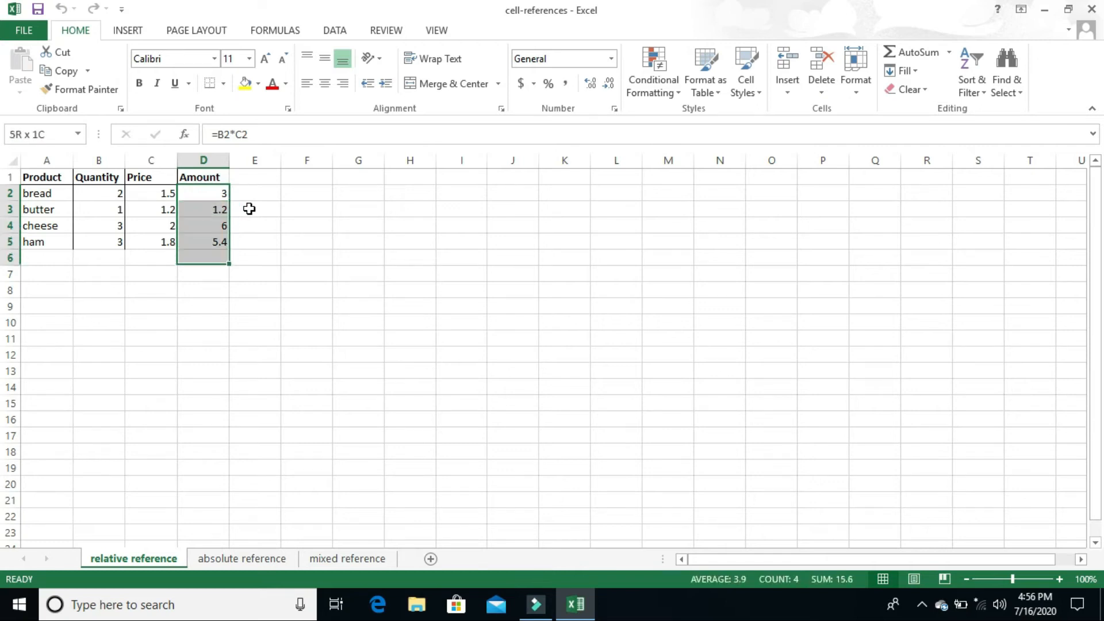
{"action": "key", "text": "Delete"}
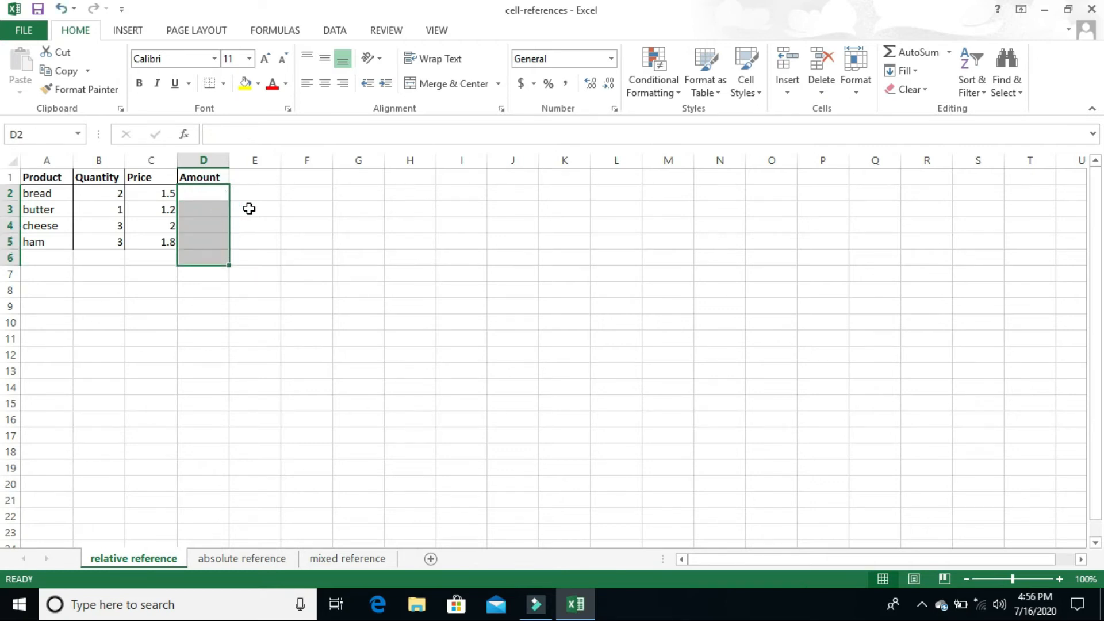
{"action": "left_click", "coordinate": [282, 222]}
Enter the formula =B2*C2 in D2 to calculate the bread amount from quantity and price
{"action": "left_click", "coordinate": [200, 193]}
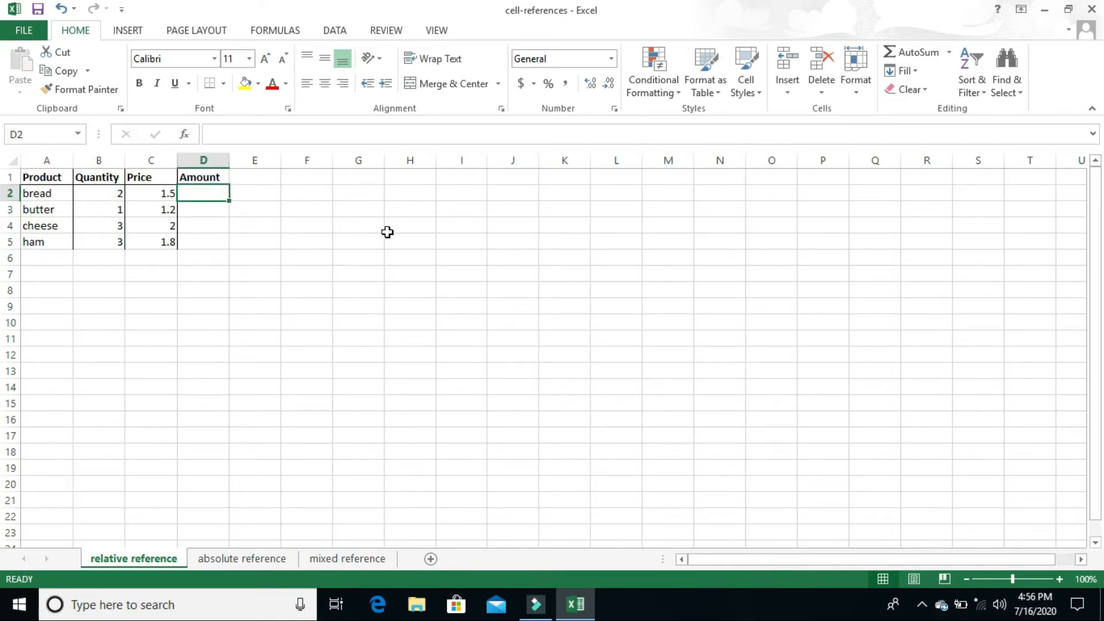
{"action": "type", "text": "="}
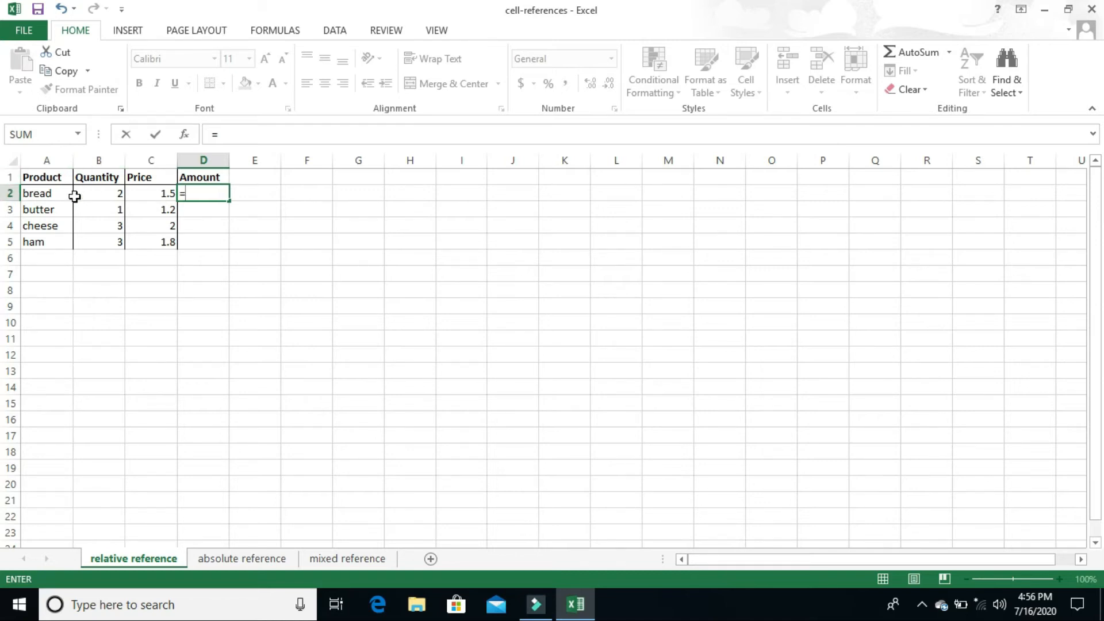
{"action": "type", "text": "b2"}
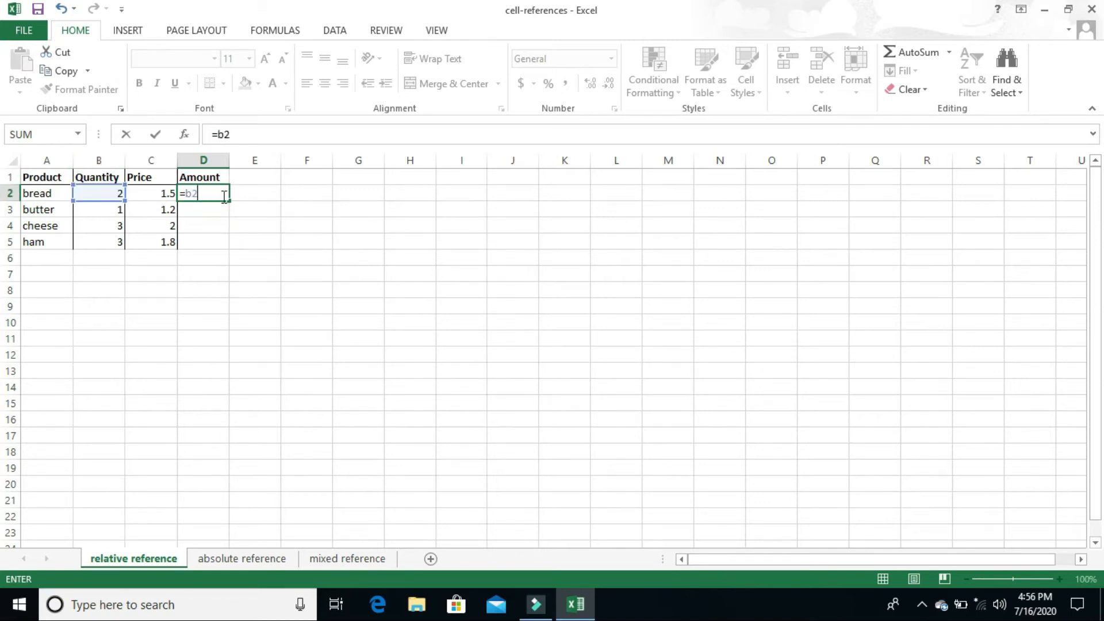
{"action": "type", "text": "*c2"}
{"action": "key", "text": "Return"}
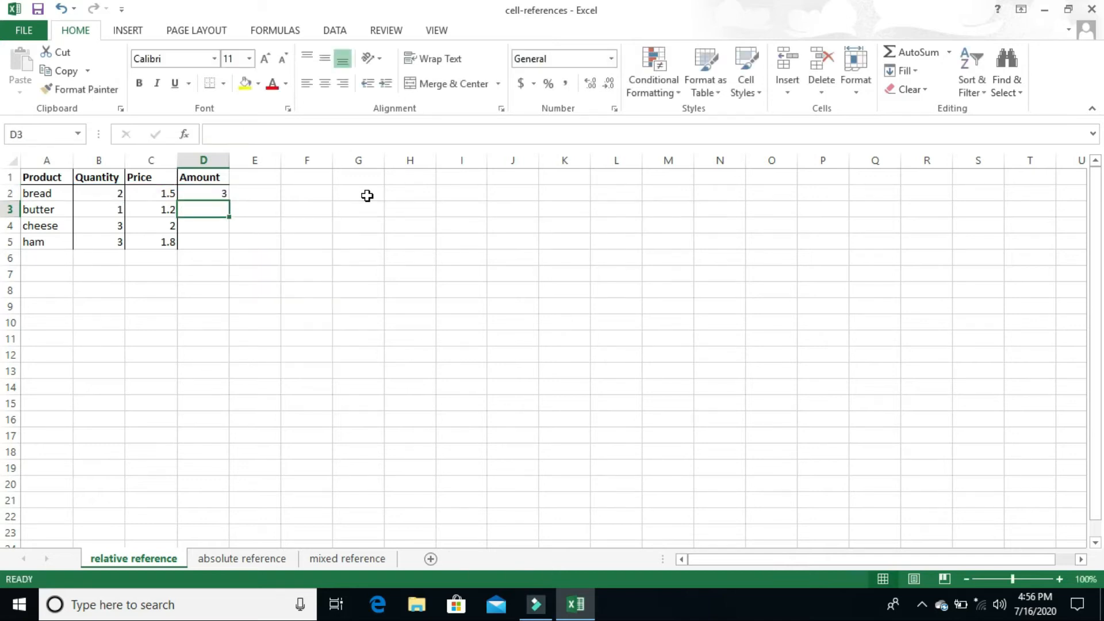
Fill the Amount formula from D2 down through D5
{"action": "key", "text": "Up"}
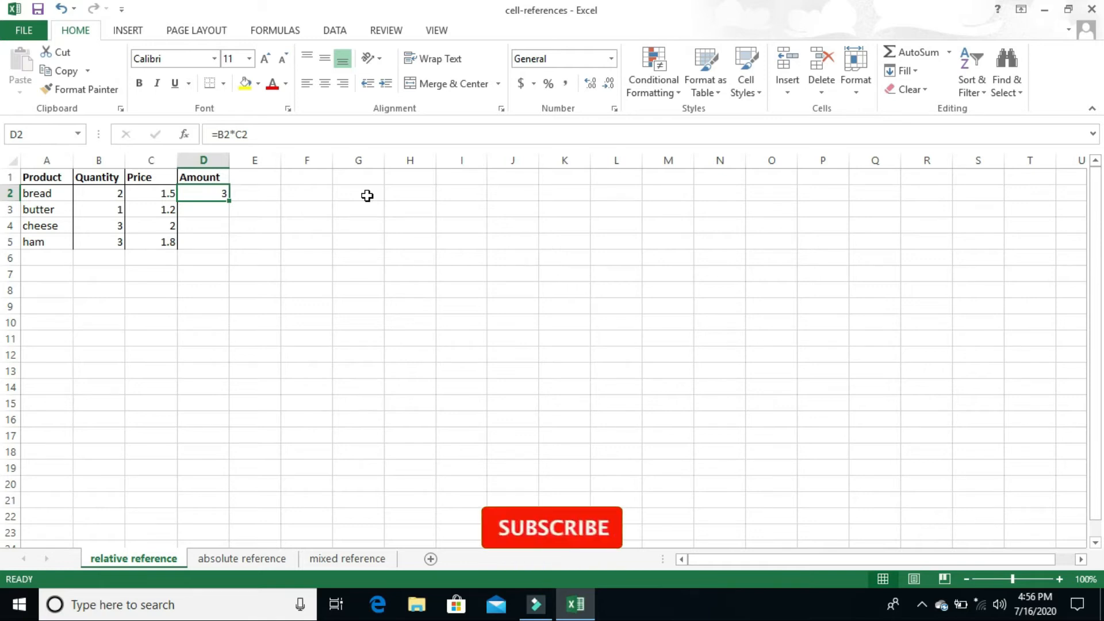
{"action": "key", "text": "Down"}
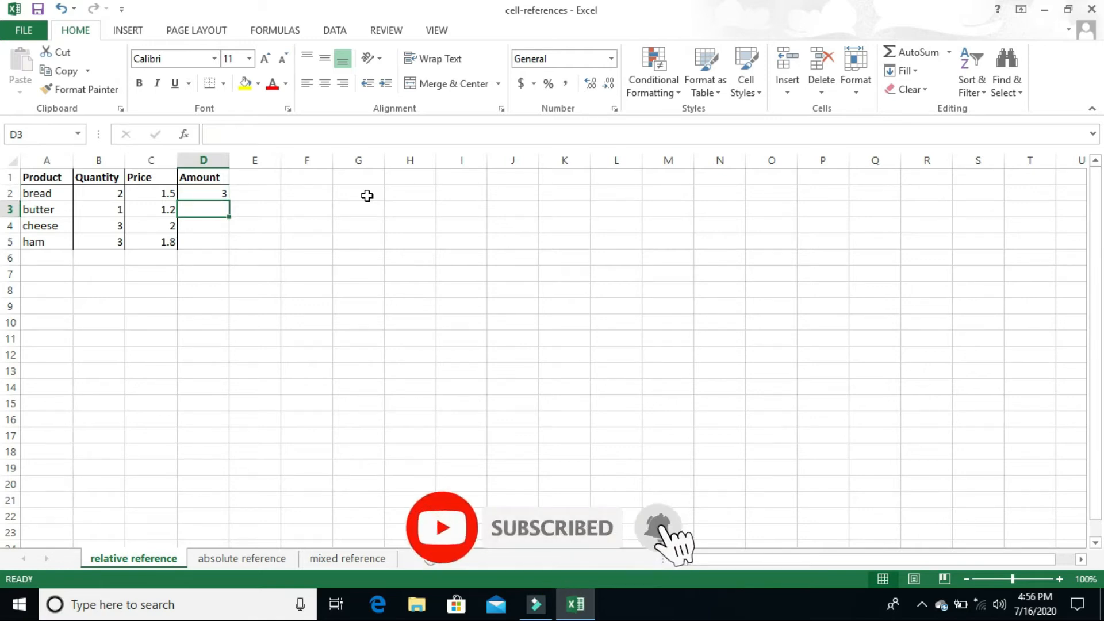
{"action": "key", "text": "Up"}
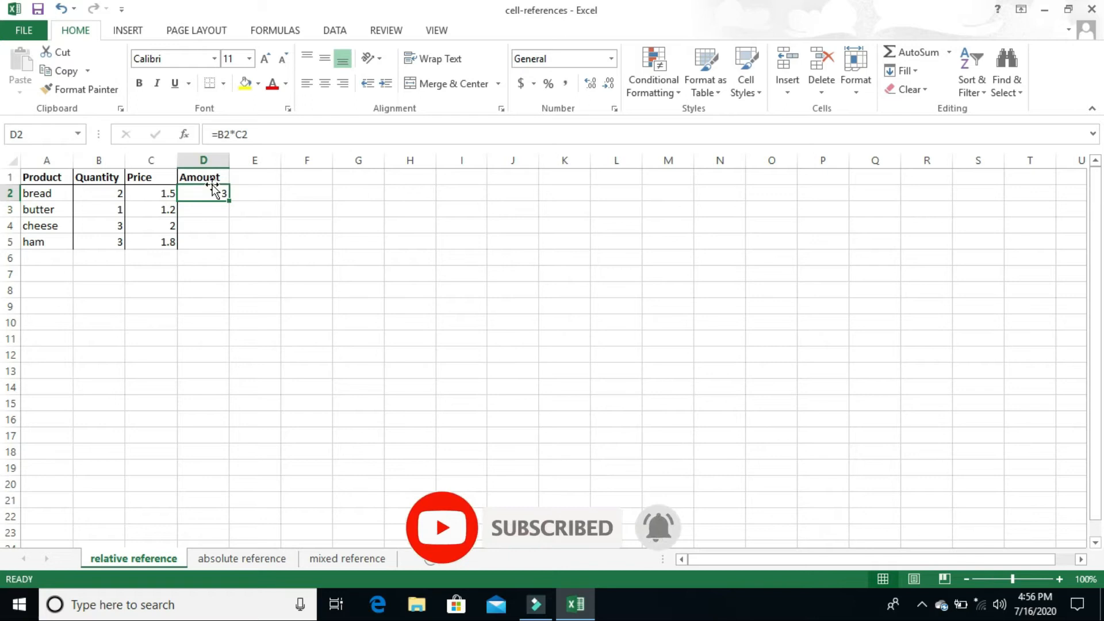
{"action": "left_click_drag", "start_coordinate": [228, 199], "coordinate": [222, 253]}
{"action": "left_click", "coordinate": [222, 256]}
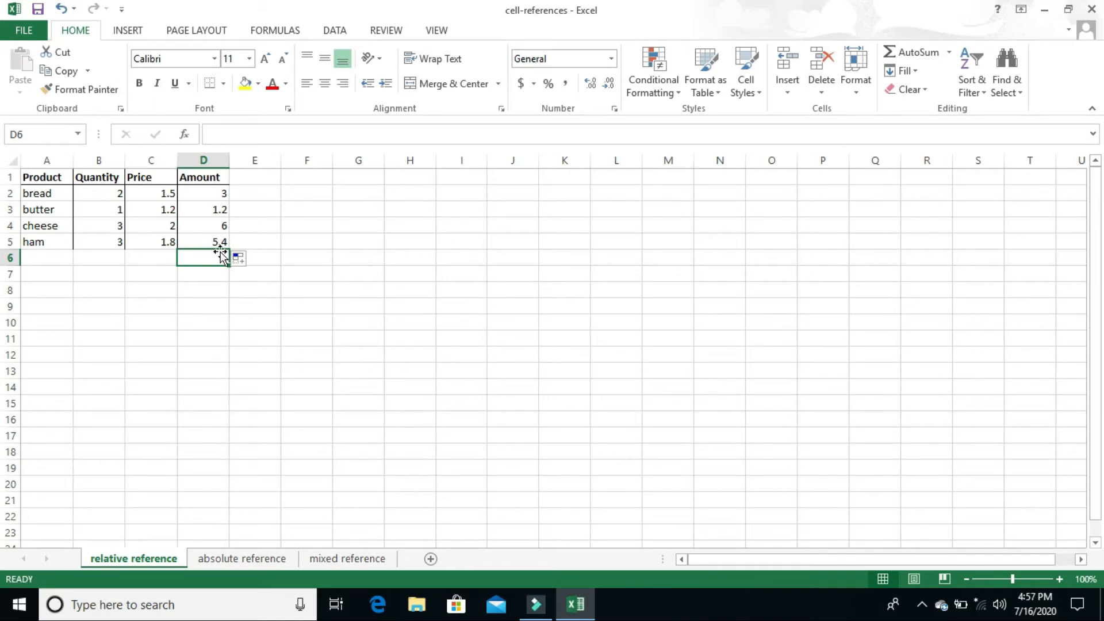
Inspect the cell references in each Amount formula from D2 to D5 without changing them
{"action": "left_click", "coordinate": [219, 199]}
{"action": "double_click", "coordinate": [220, 193]}
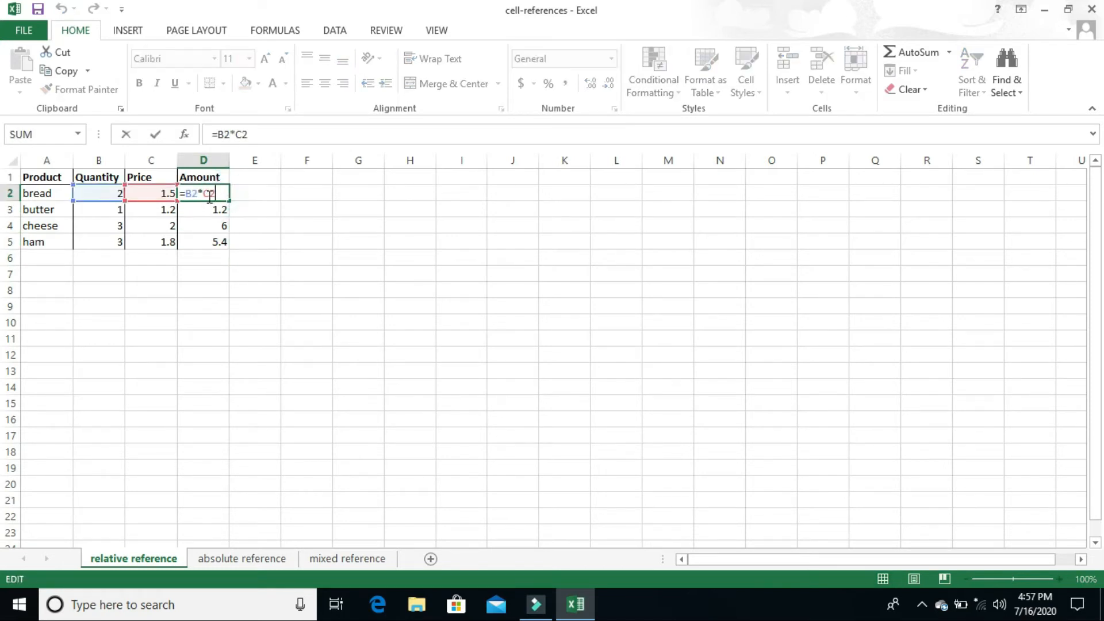
{"action": "left_click", "coordinate": [208, 209]}
{"action": "double_click", "coordinate": [207, 209]}
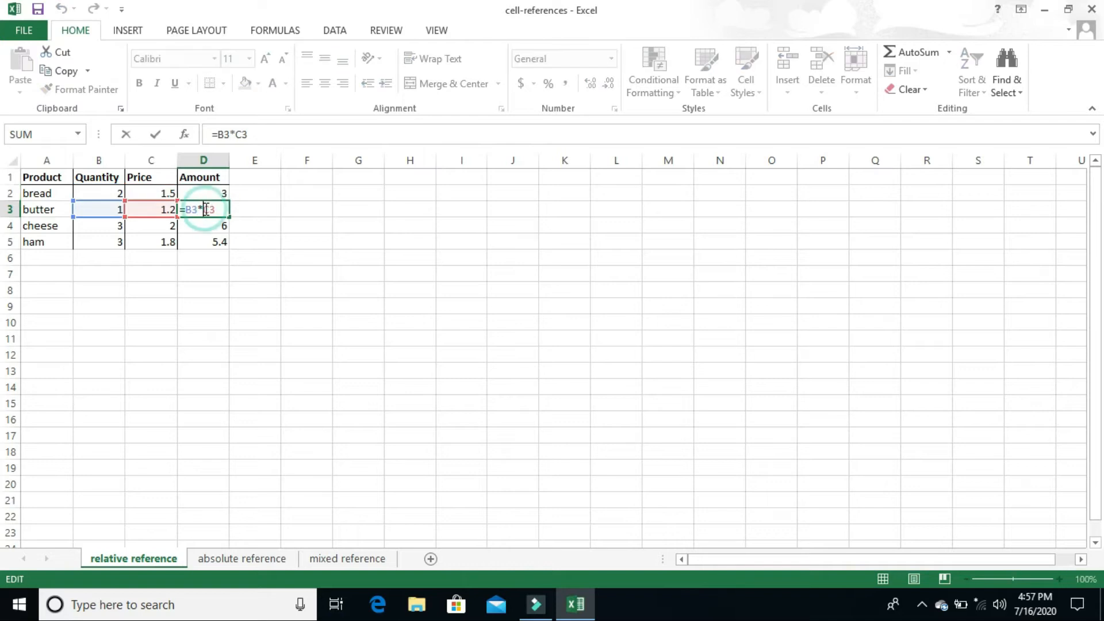
{"action": "left_click", "coordinate": [203, 226]}
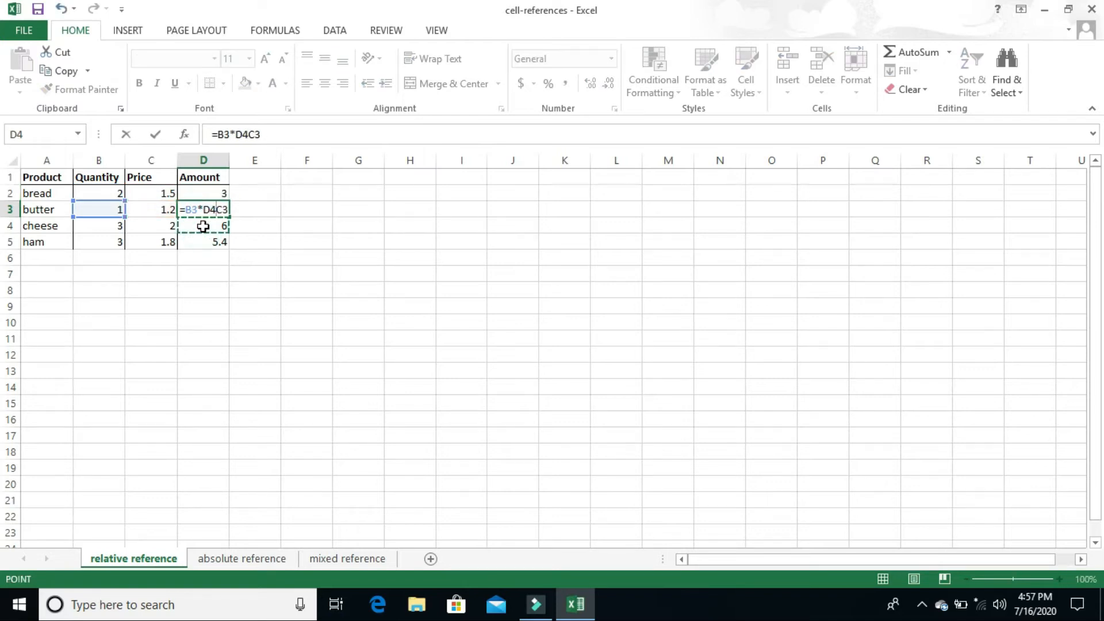
{"action": "key", "text": "Escape"}
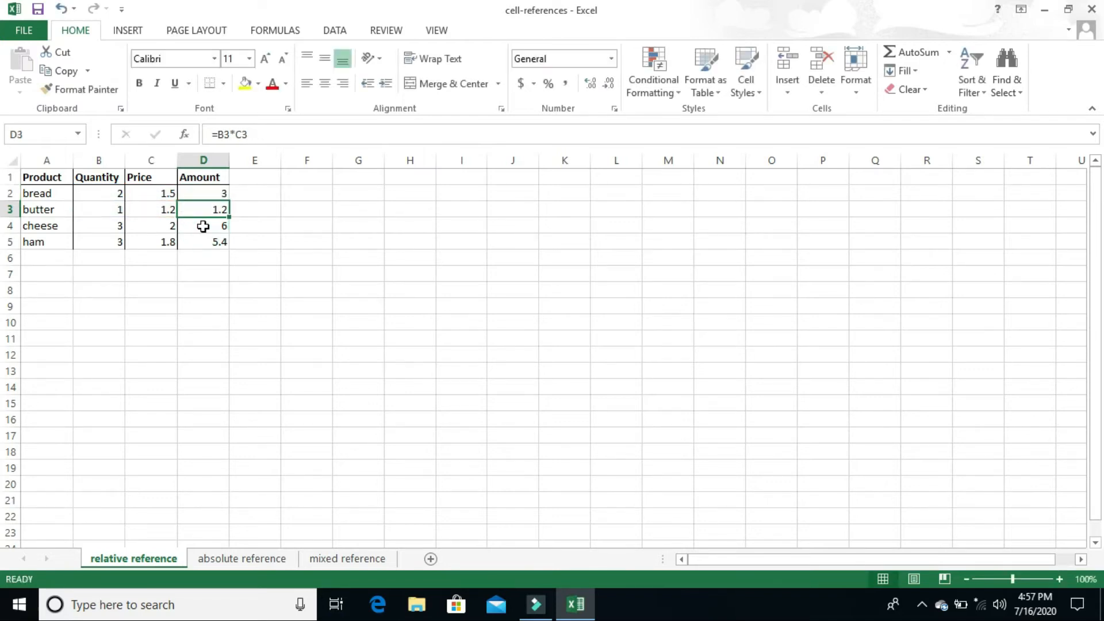
{"action": "double_click", "coordinate": [203, 226]}
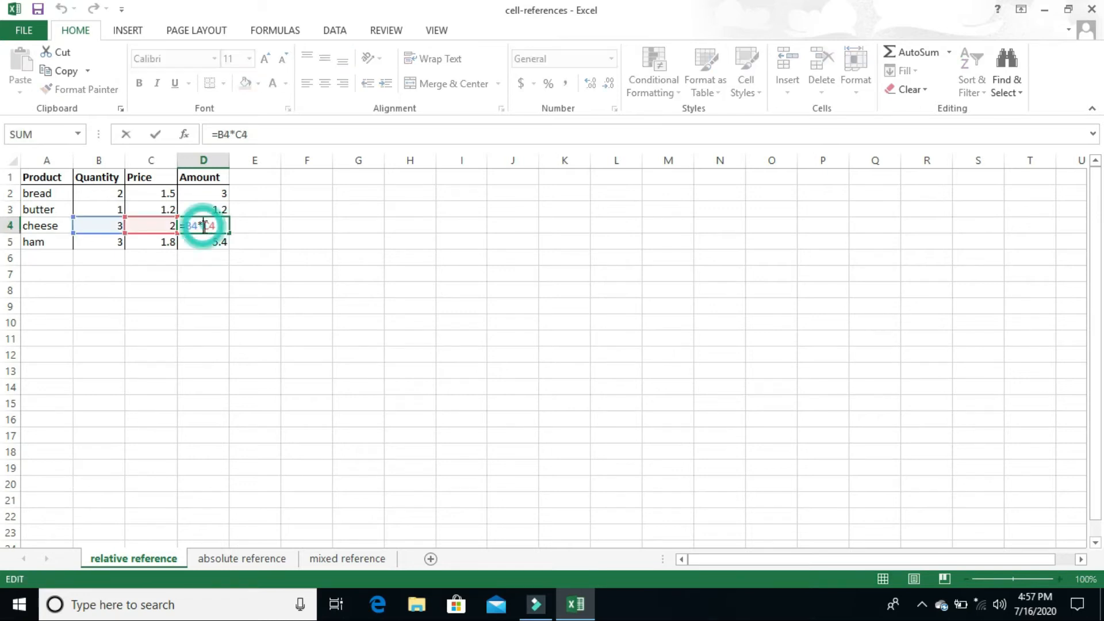
{"action": "left_click", "coordinate": [207, 245]}
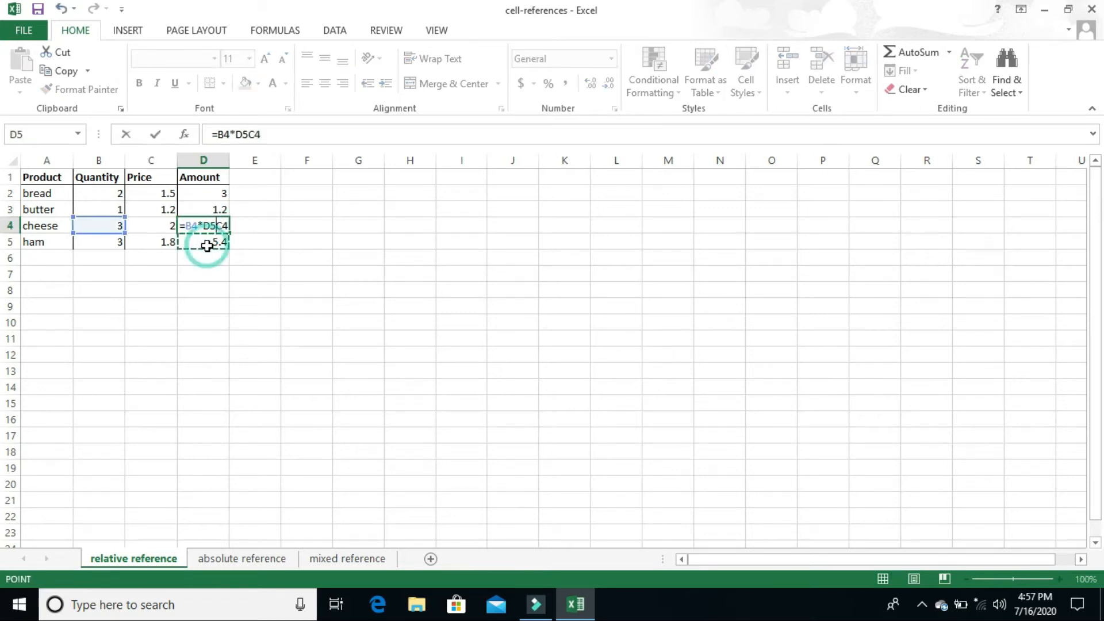
{"action": "key", "text": "Escape"}
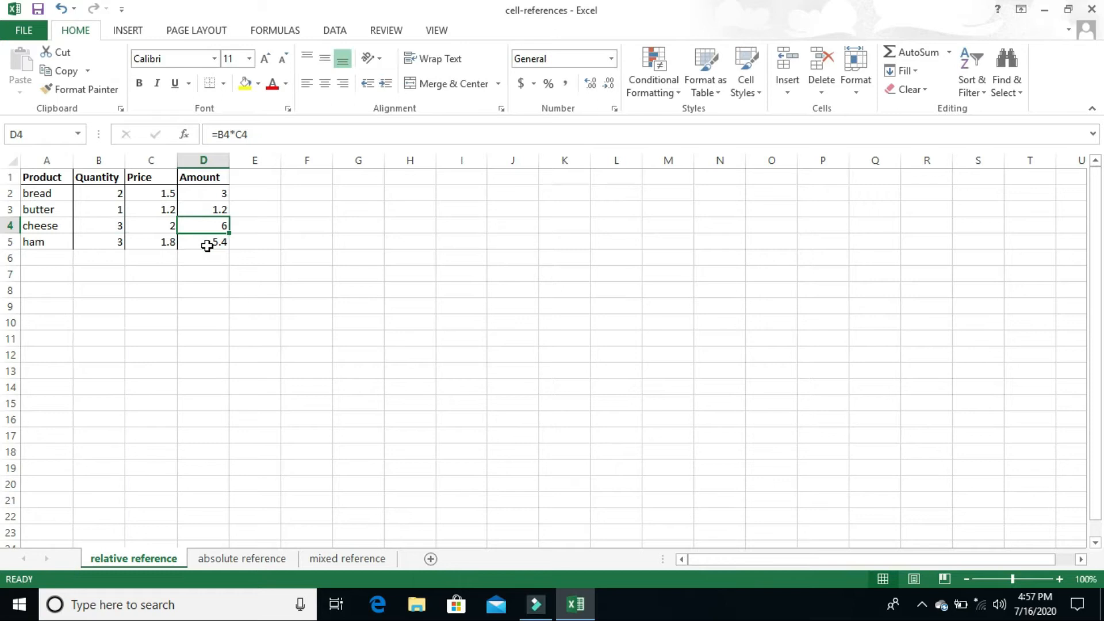
{"action": "double_click", "coordinate": [207, 245]}
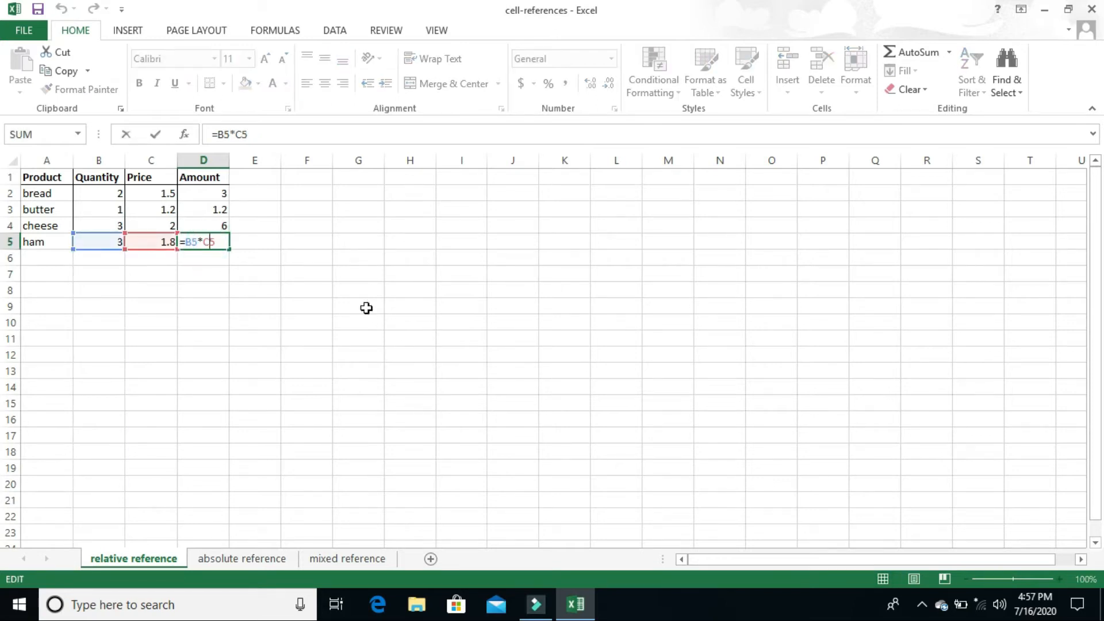
{"action": "left_click", "coordinate": [257, 224]}
Fill the D2 formula down through D5 again and compare the formulas of the Amount cells
{"action": "left_click", "coordinate": [223, 194]}
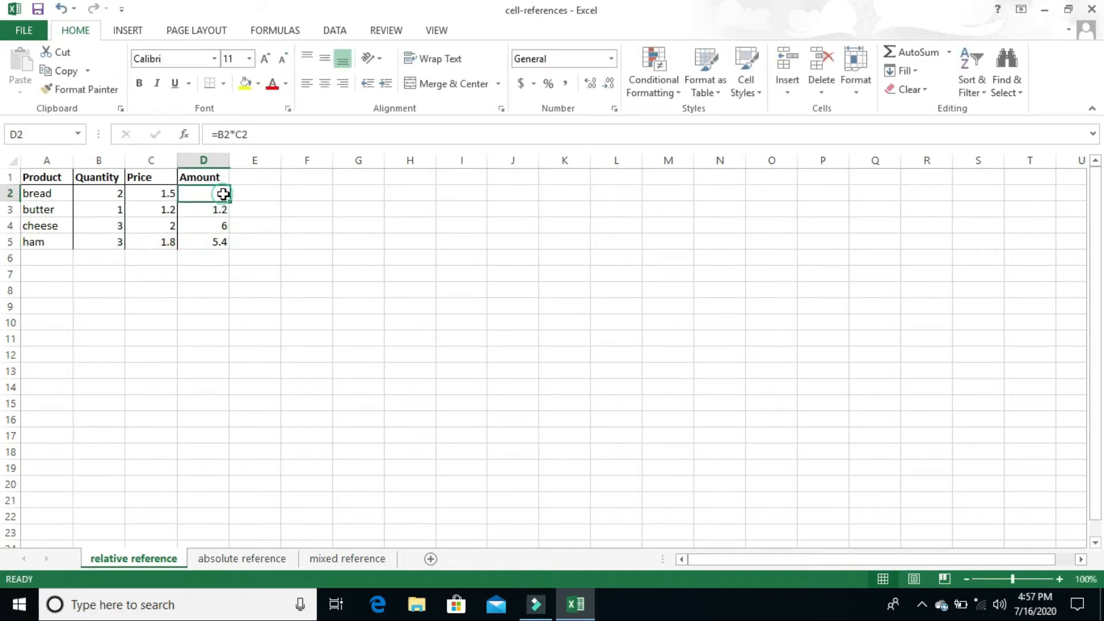
{"action": "left_click_drag", "start_coordinate": [230, 201], "coordinate": [229, 246]}
{"action": "left_click", "coordinate": [209, 200]}
{"action": "left_click", "coordinate": [207, 207]}
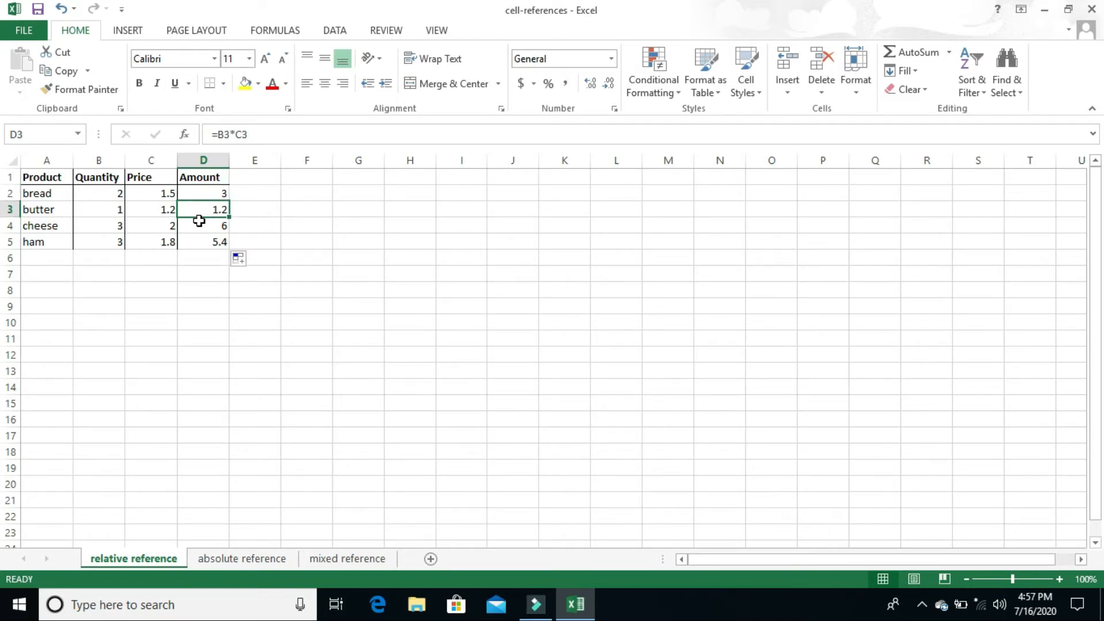
{"action": "left_click", "coordinate": [199, 221]}
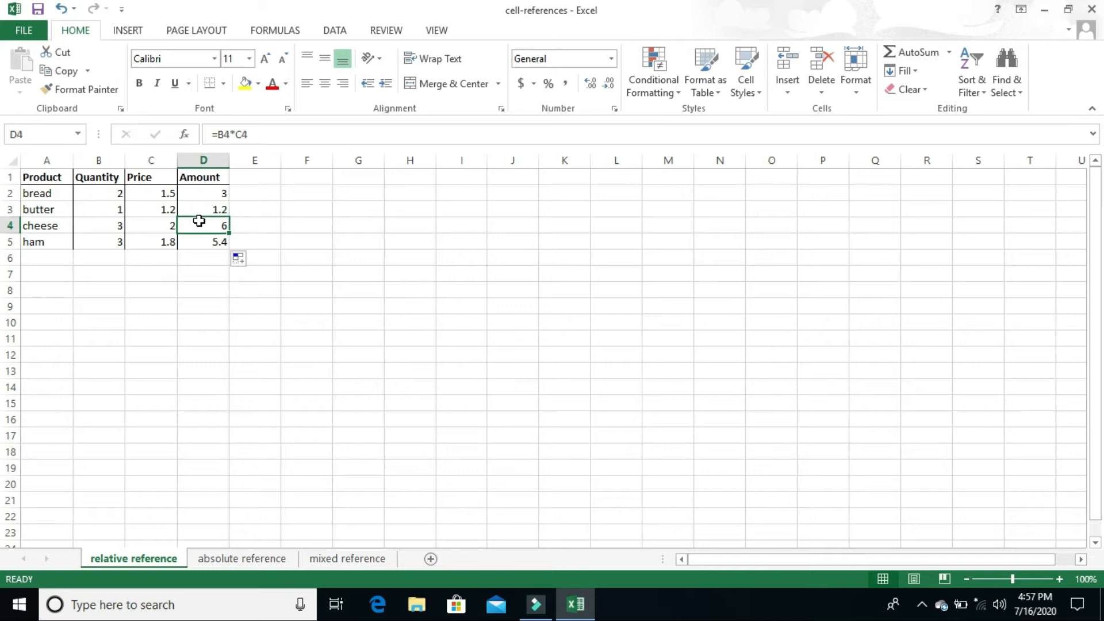
{"action": "key", "text": "Down"}
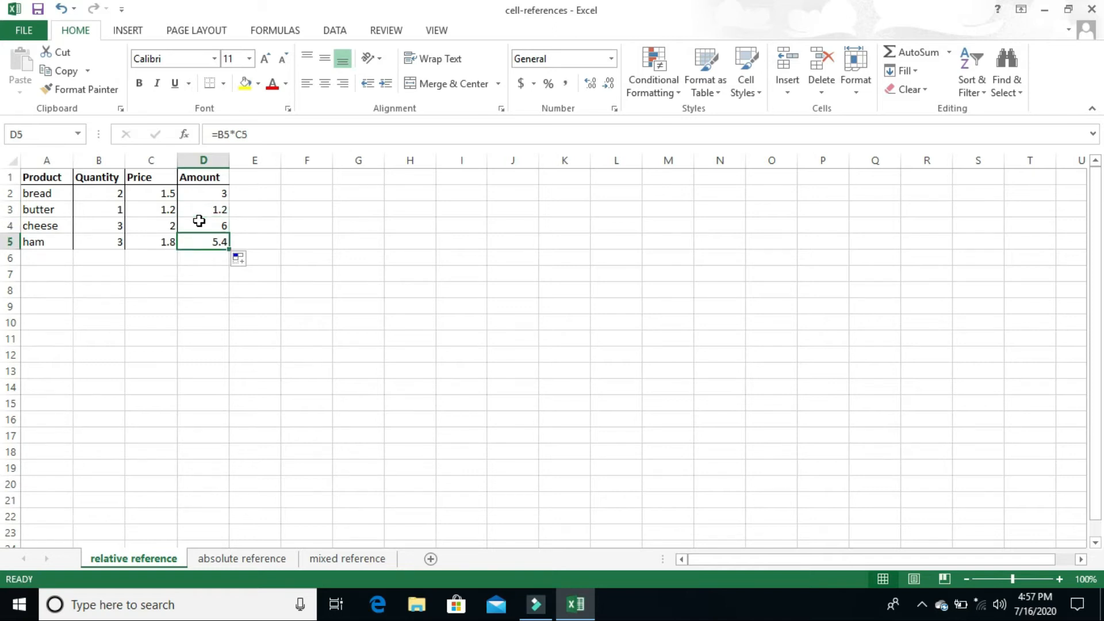
{"action": "key", "text": "Up"}
{"action": "key", "text": "Up"}
{"action": "key", "text": "Up"}
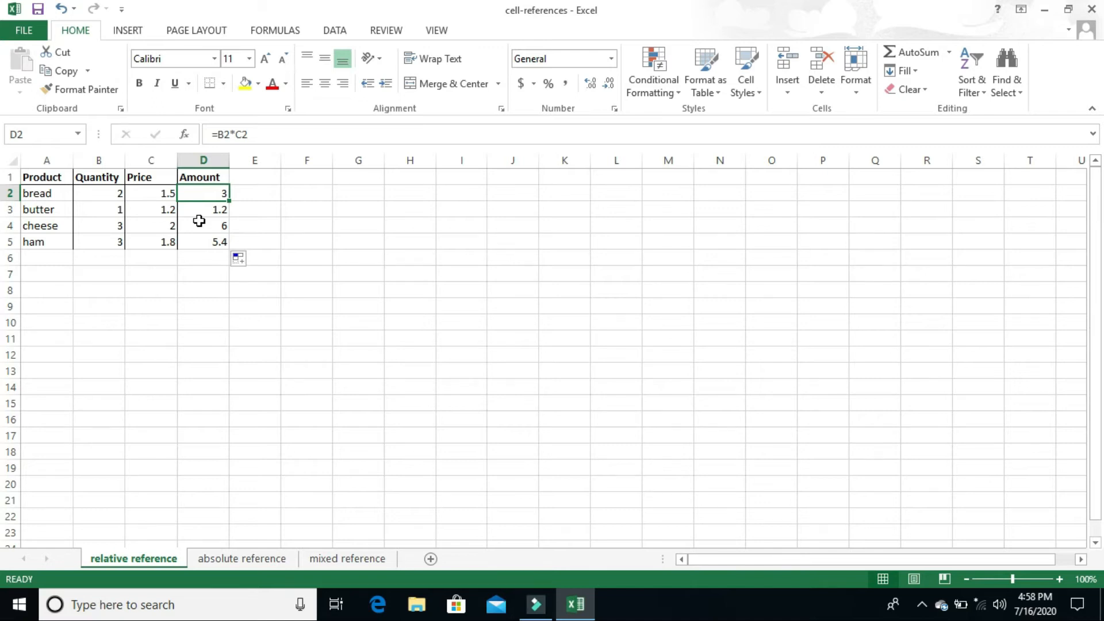
Glance at the absolute reference sheet, then examine the bread and butter Amount formulas in D2 and D3 on the relative reference sheet
{"action": "left_click", "coordinate": [237, 558]}
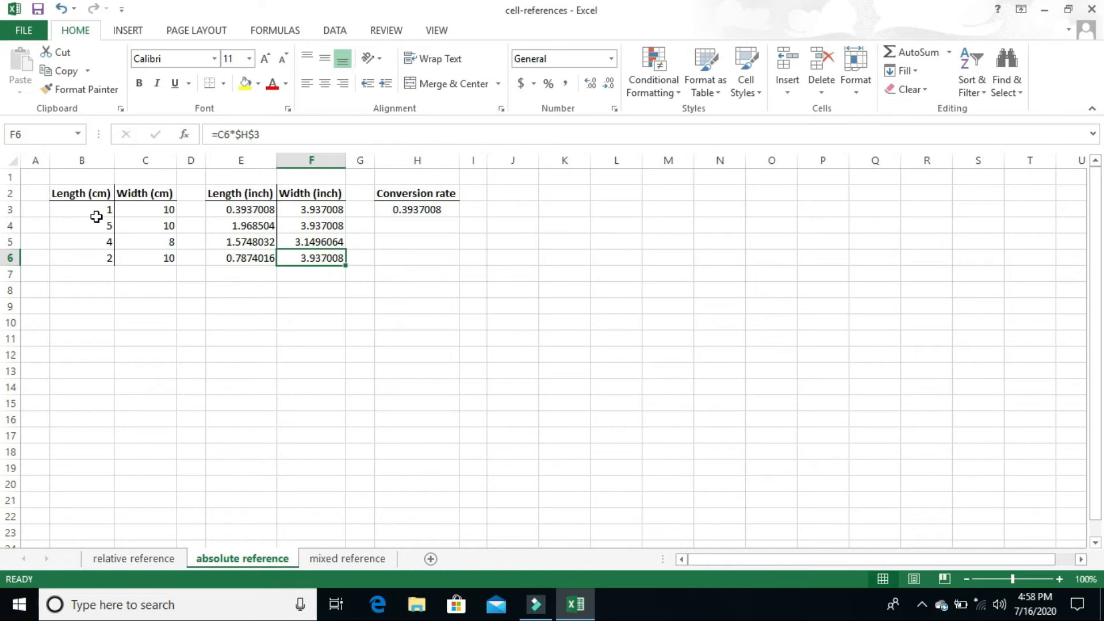
{"action": "left_click", "coordinate": [163, 561]}
{"action": "double_click", "coordinate": [202, 194]}
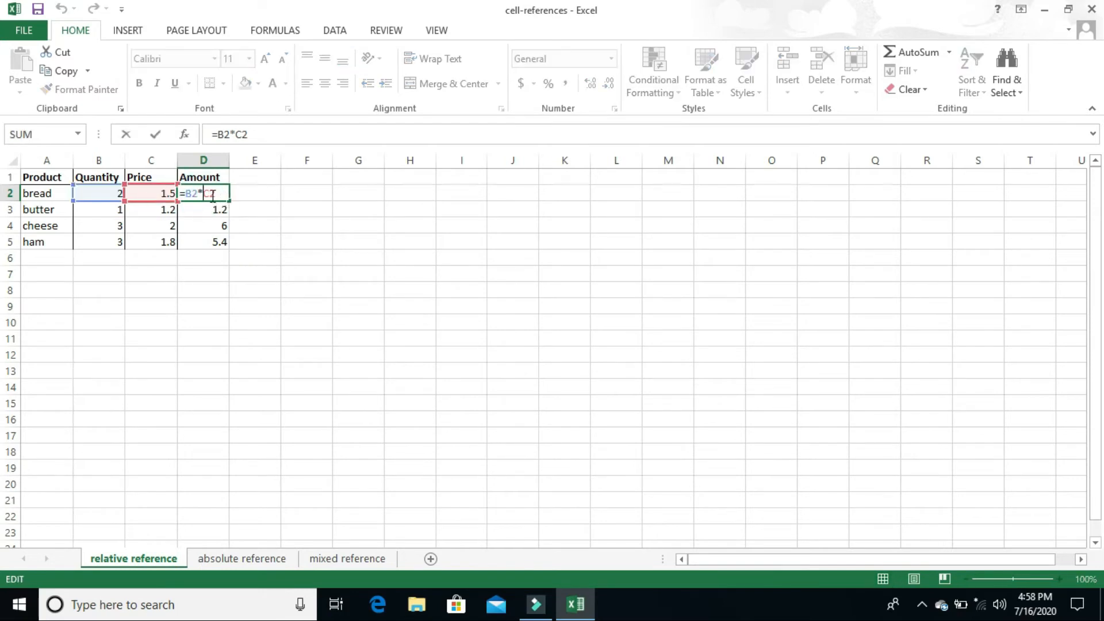
{"action": "left_click", "coordinate": [209, 218]}
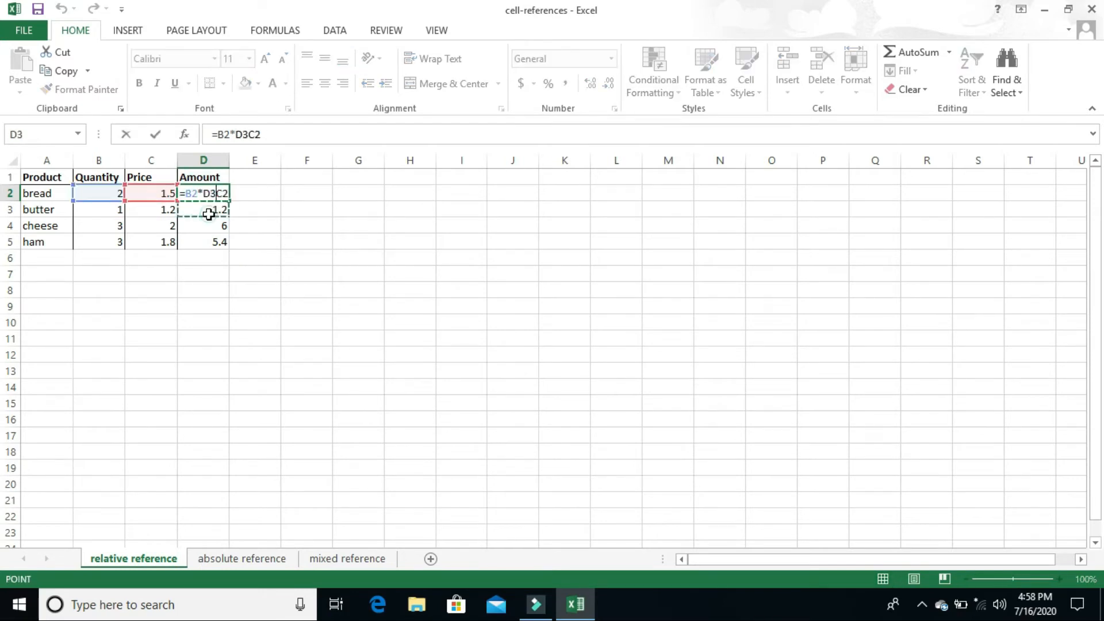
{"action": "key", "text": "Escape"}
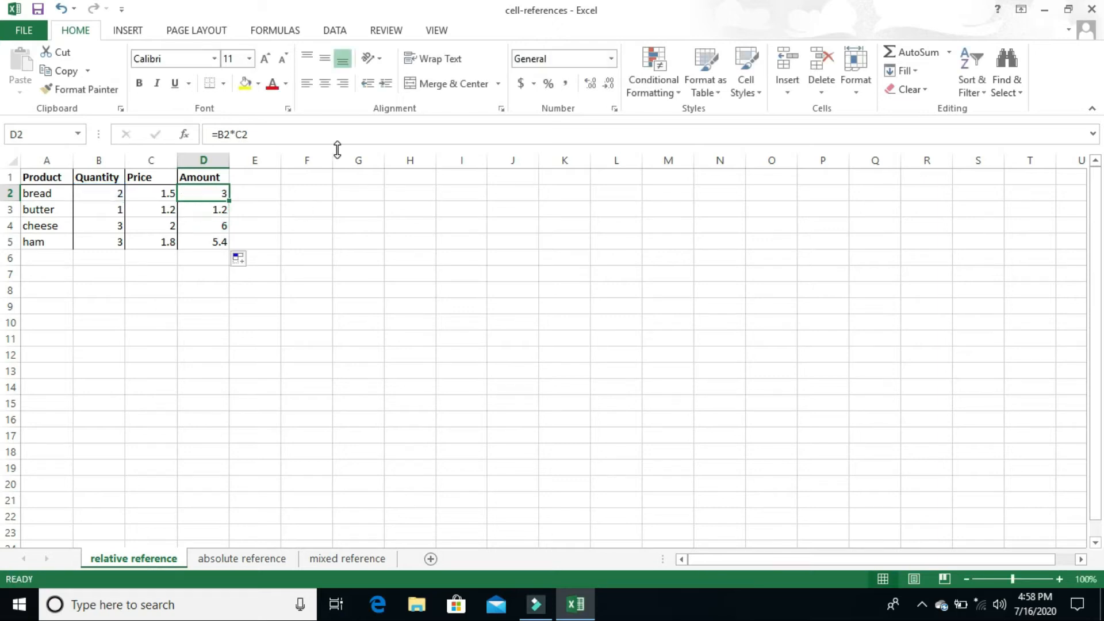
{"action": "double_click", "coordinate": [205, 211]}
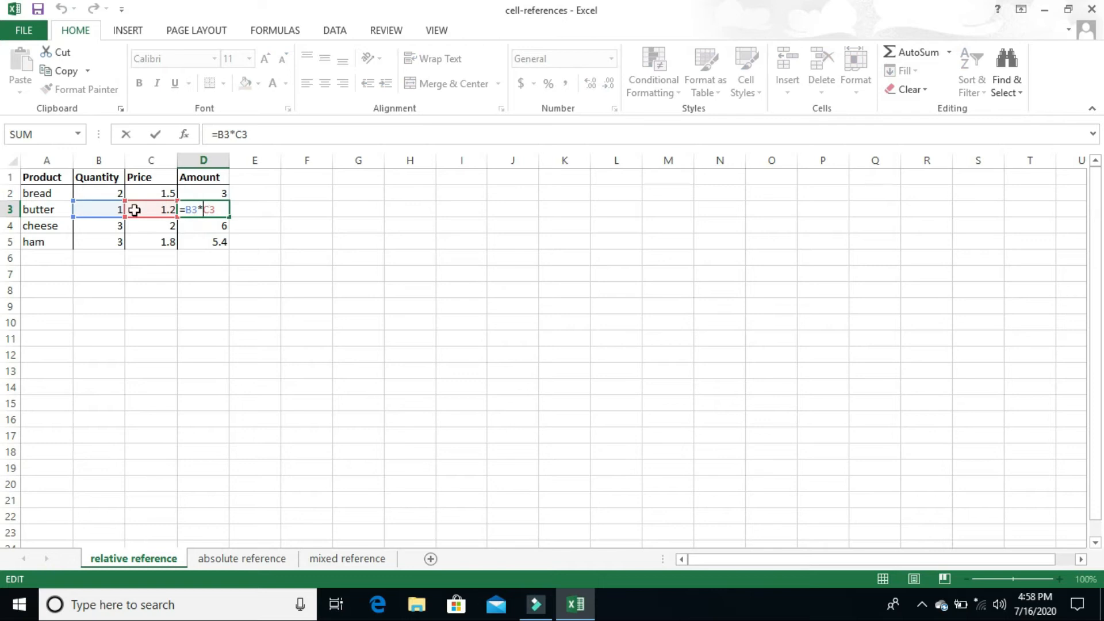
{"action": "left_click", "coordinate": [189, 225]}
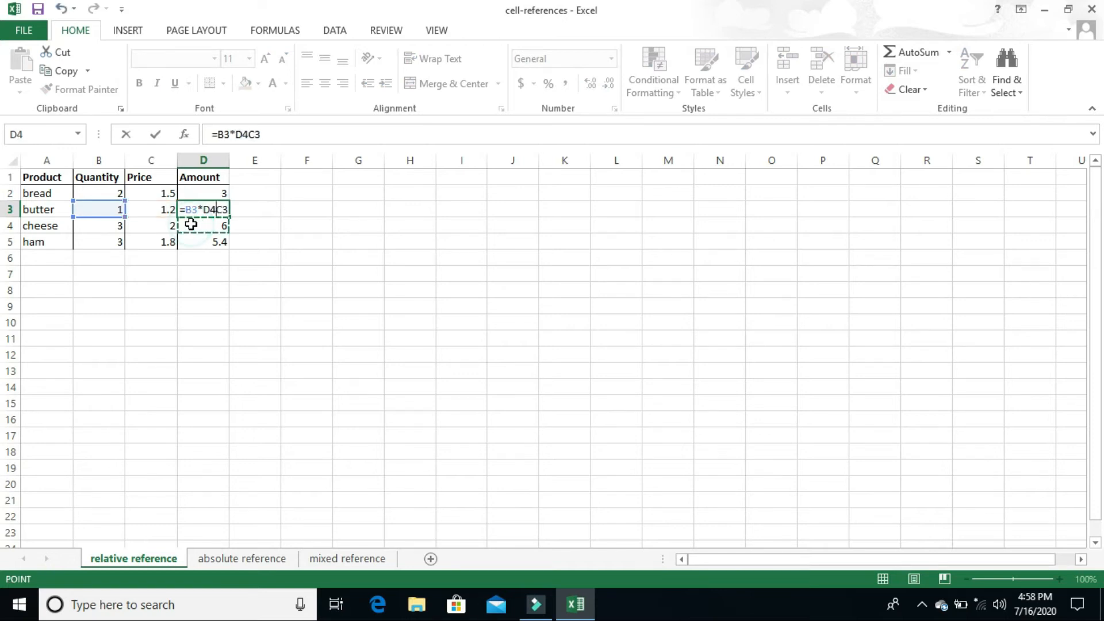
{"action": "key", "text": "Escape"}
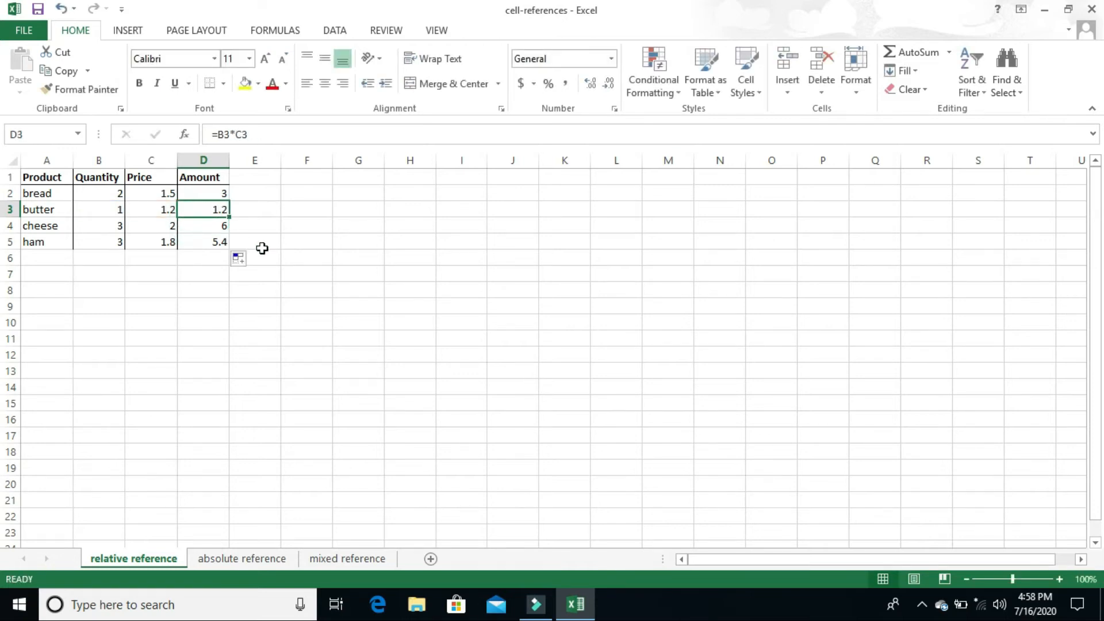
Look at the absolute reference sheet again, then go back to the relative reference sheet and compare the Amount formulas from D2 to D5
{"action": "left_click", "coordinate": [230, 559]}
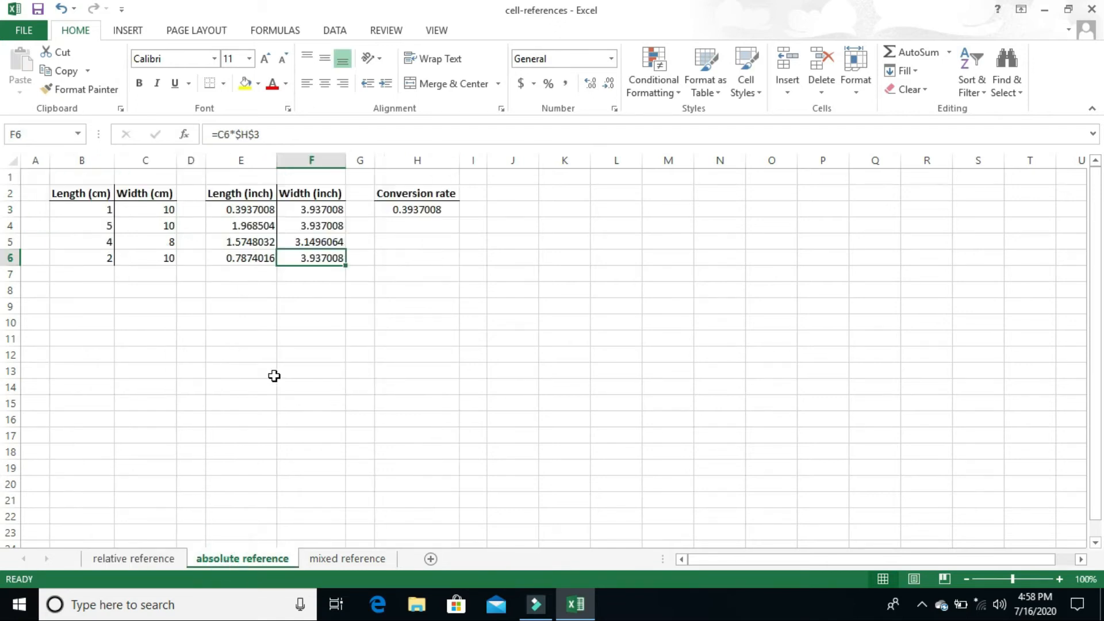
{"action": "left_click", "coordinate": [661, 236]}
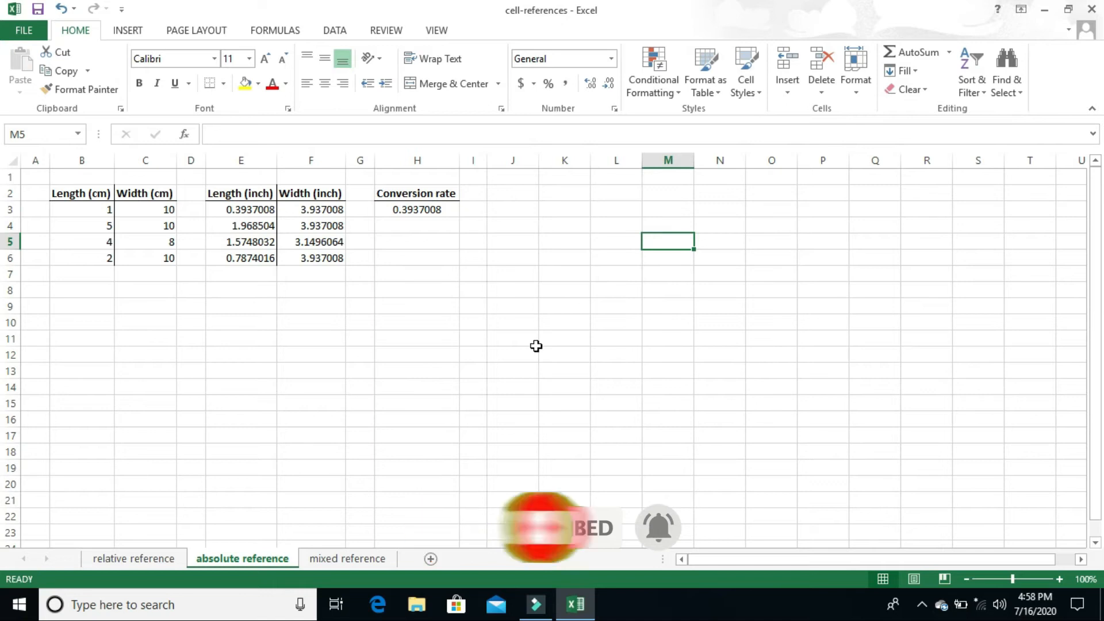
{"action": "left_click", "coordinate": [157, 558]}
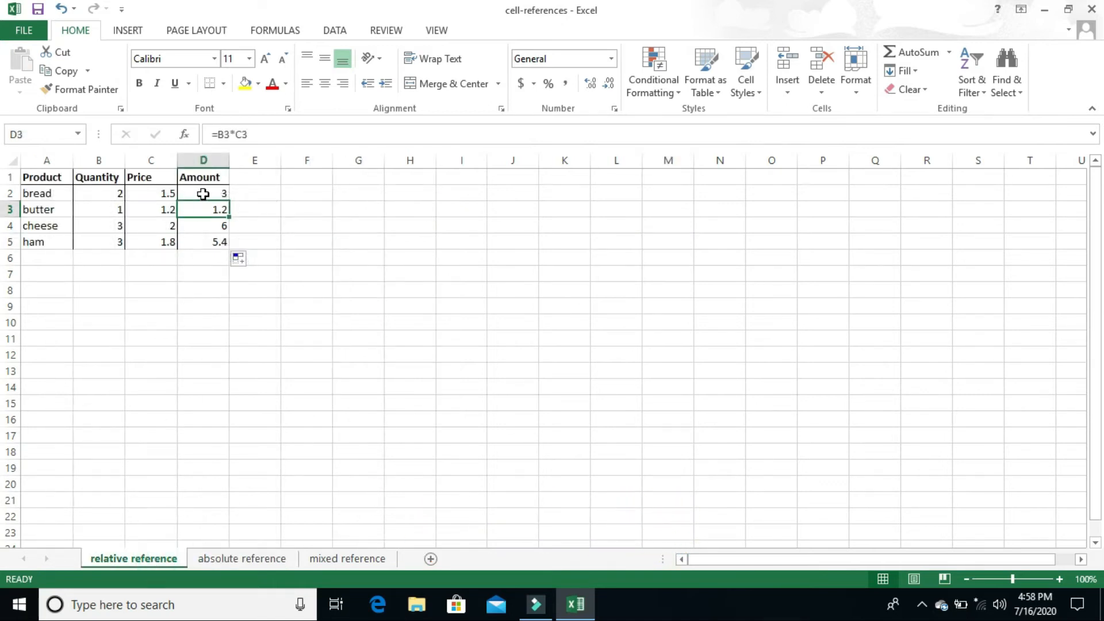
{"action": "left_click", "coordinate": [202, 195]}
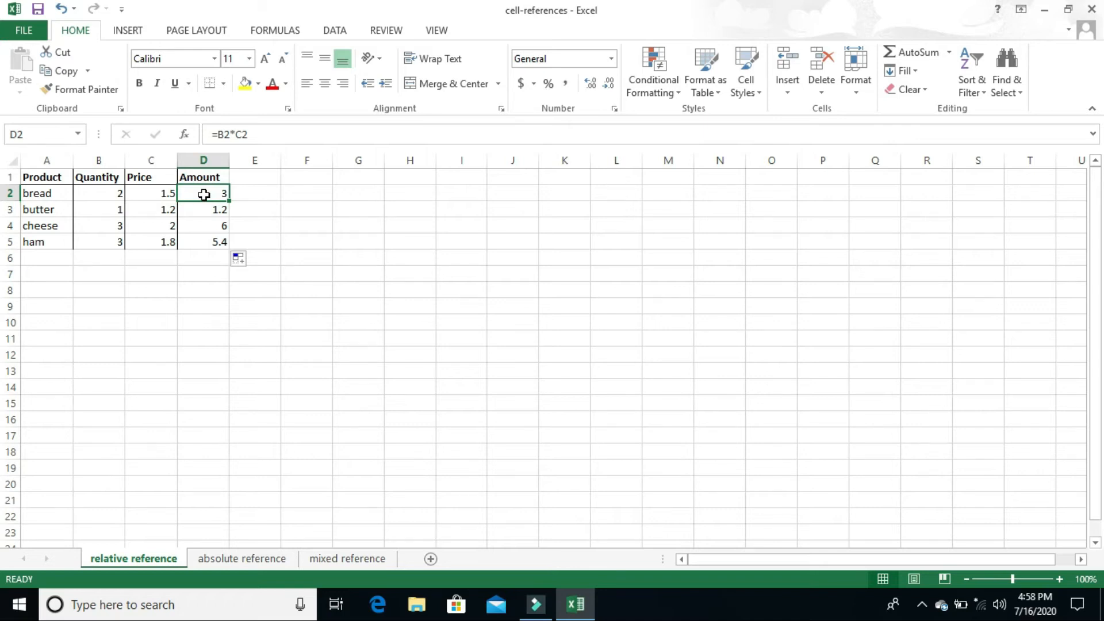
{"action": "double_click", "coordinate": [204, 195]}
{"action": "left_click", "coordinate": [194, 194]}
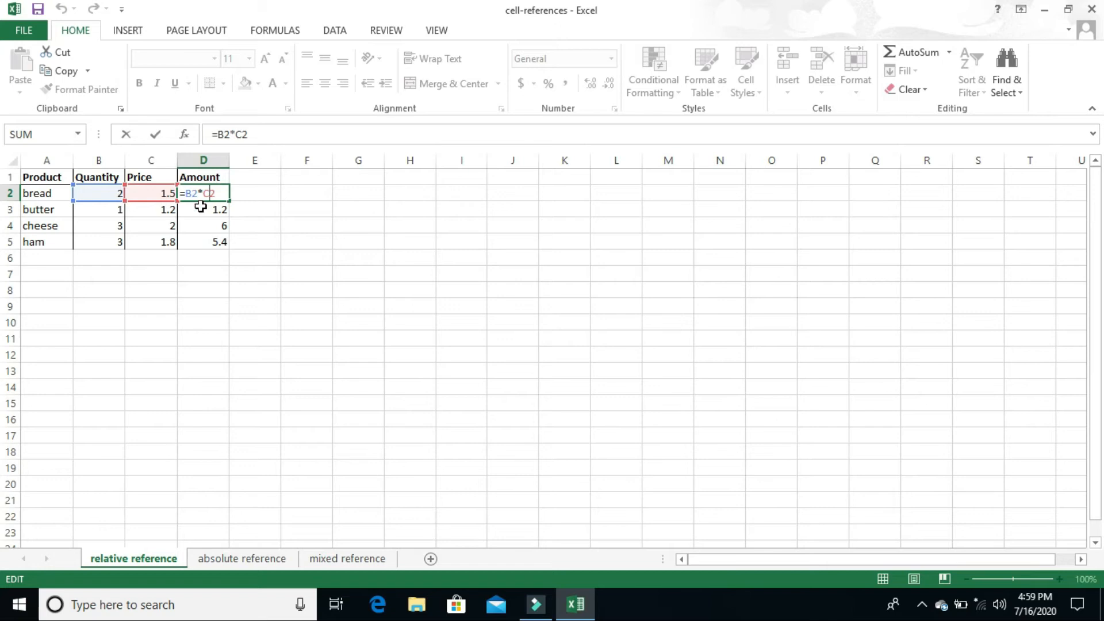
{"action": "left_click", "coordinate": [202, 208]}
{"action": "left_click", "coordinate": [204, 228]}
{"action": "double_click", "coordinate": [209, 214]}
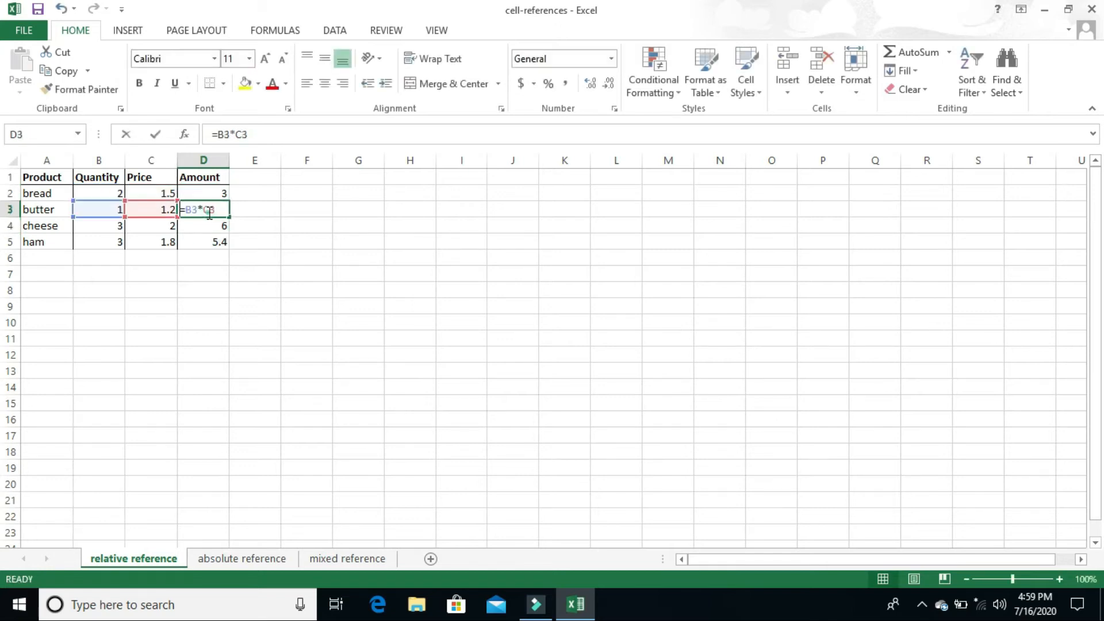
{"action": "left_click", "coordinate": [202, 227]}
{"action": "left_click", "coordinate": [199, 244]}
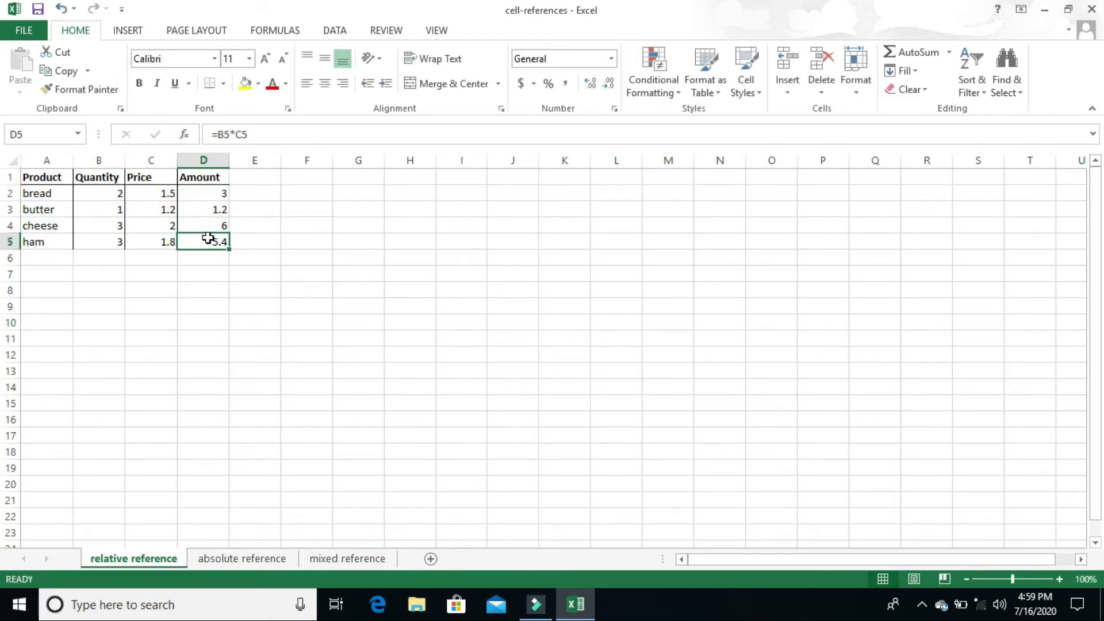
On the absolute reference sheet, examine the cm and inch columns, the conversion rate in H3 and the formula in E3
{"action": "left_click", "coordinate": [233, 556]}
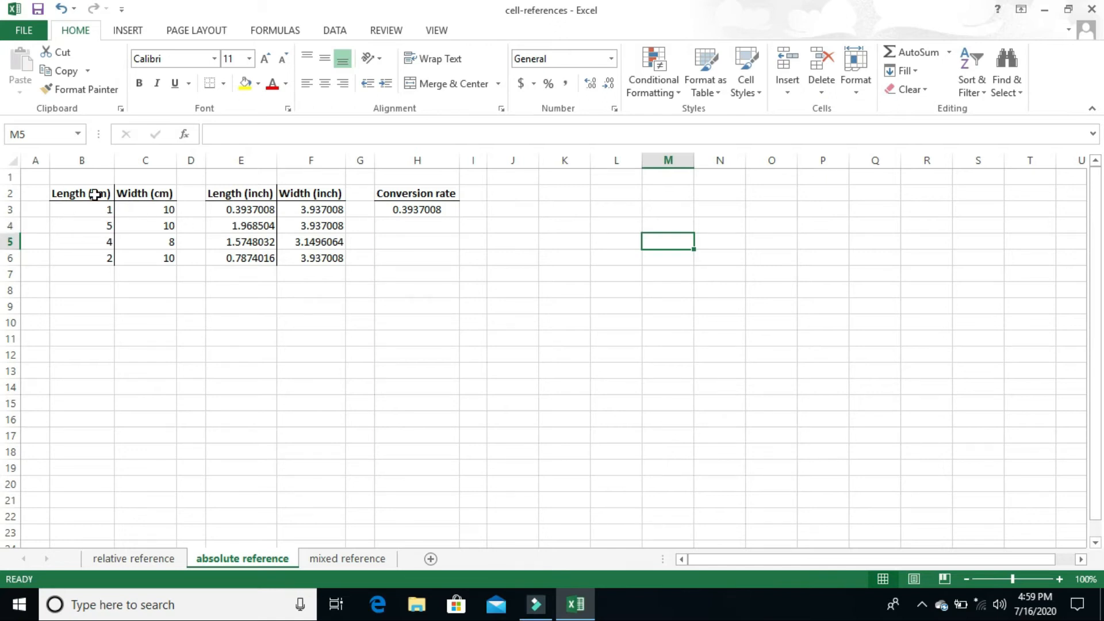
{"action": "left_click", "coordinate": [87, 161]}
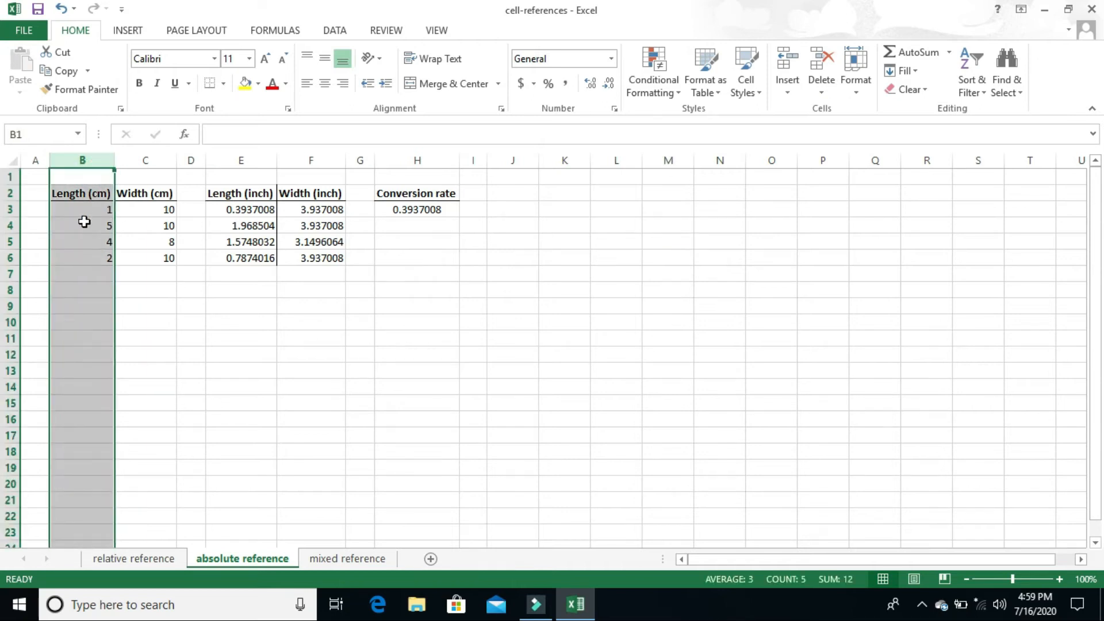
{"action": "left_click", "coordinate": [152, 160]}
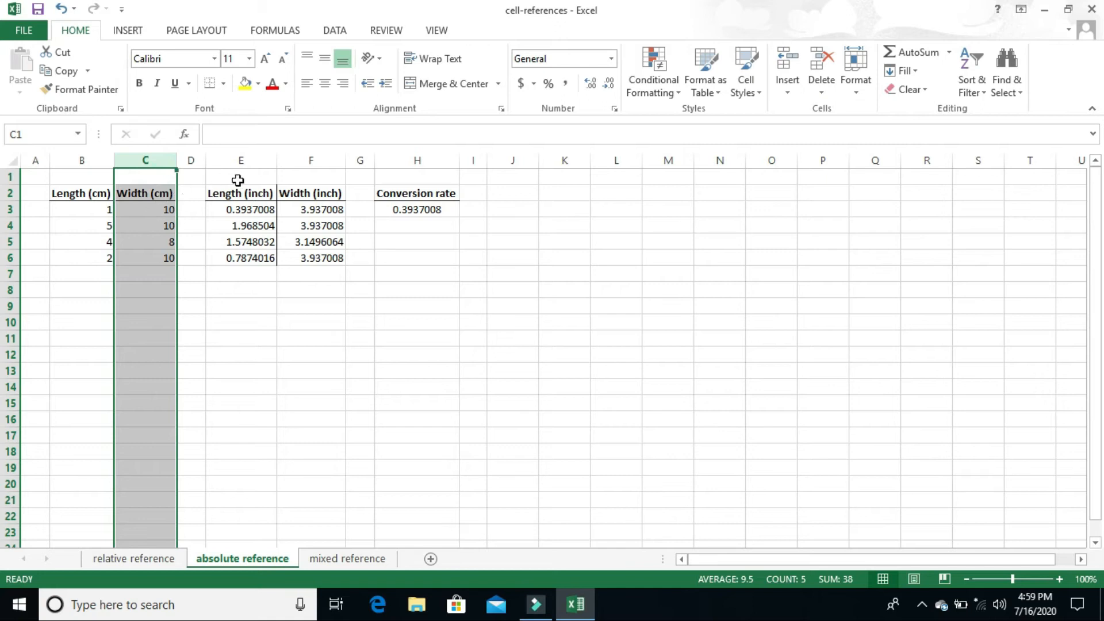
{"action": "left_click", "coordinate": [259, 161]}
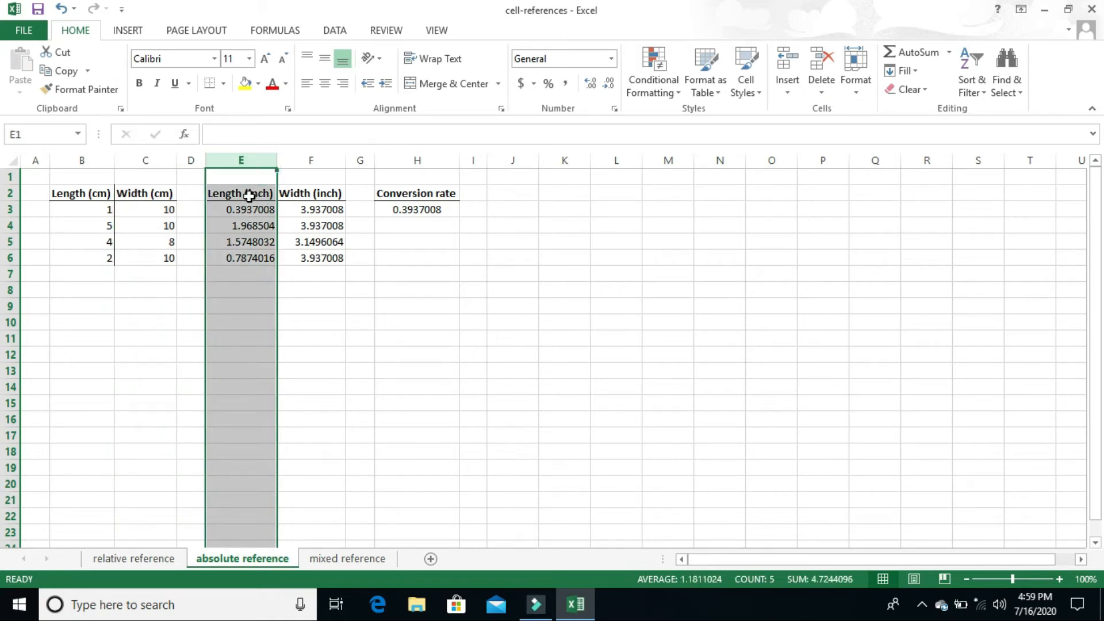
{"action": "left_click", "coordinate": [101, 161]}
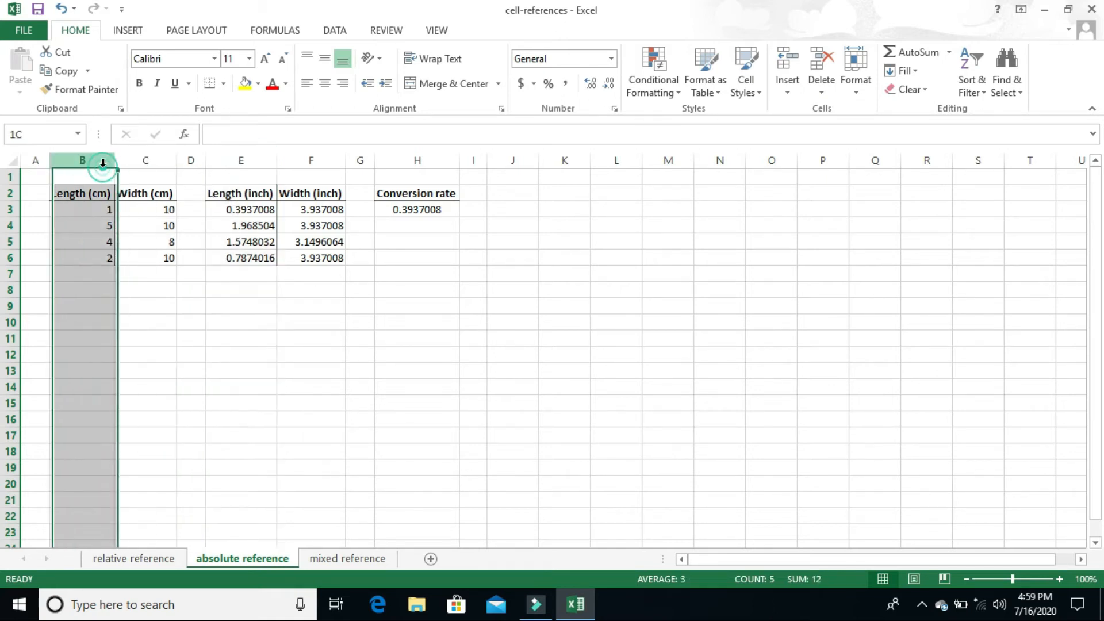
{"action": "left_click", "coordinate": [257, 163]}
{"action": "left_click", "coordinate": [327, 163]}
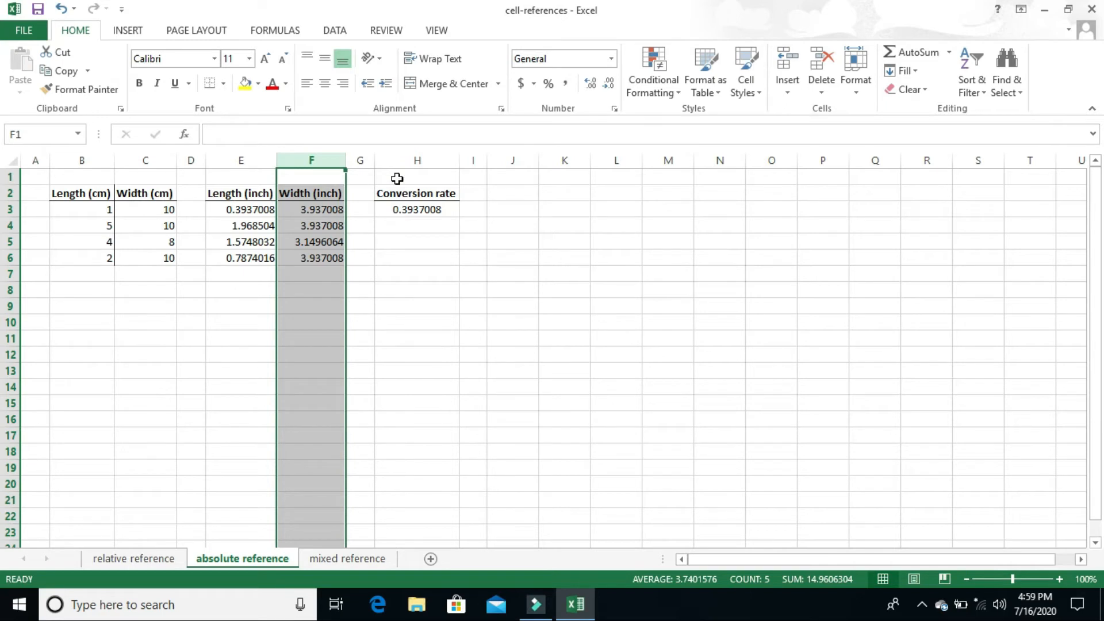
{"action": "left_click", "coordinate": [399, 159]}
{"action": "left_click", "coordinate": [416, 213]}
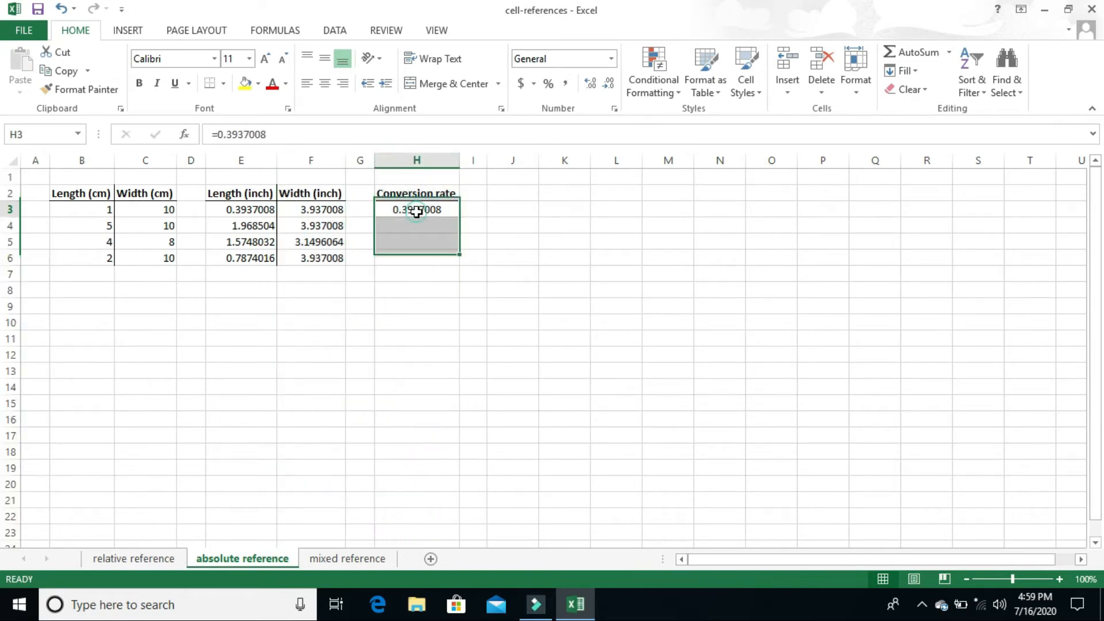
{"action": "left_click", "coordinate": [505, 256]}
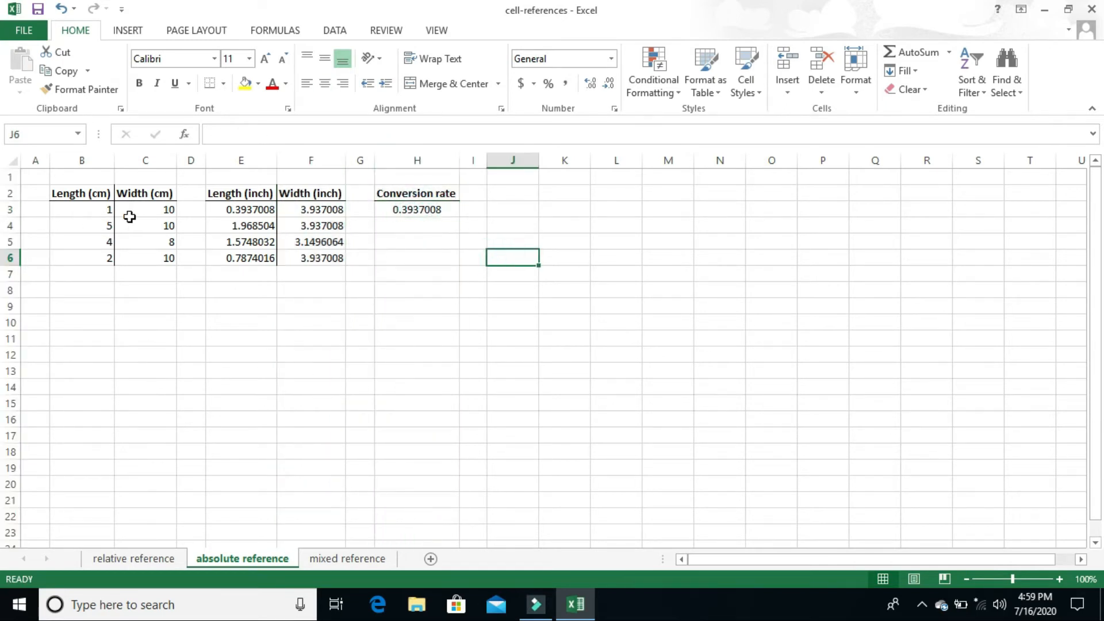
{"action": "left_click", "coordinate": [260, 214]}
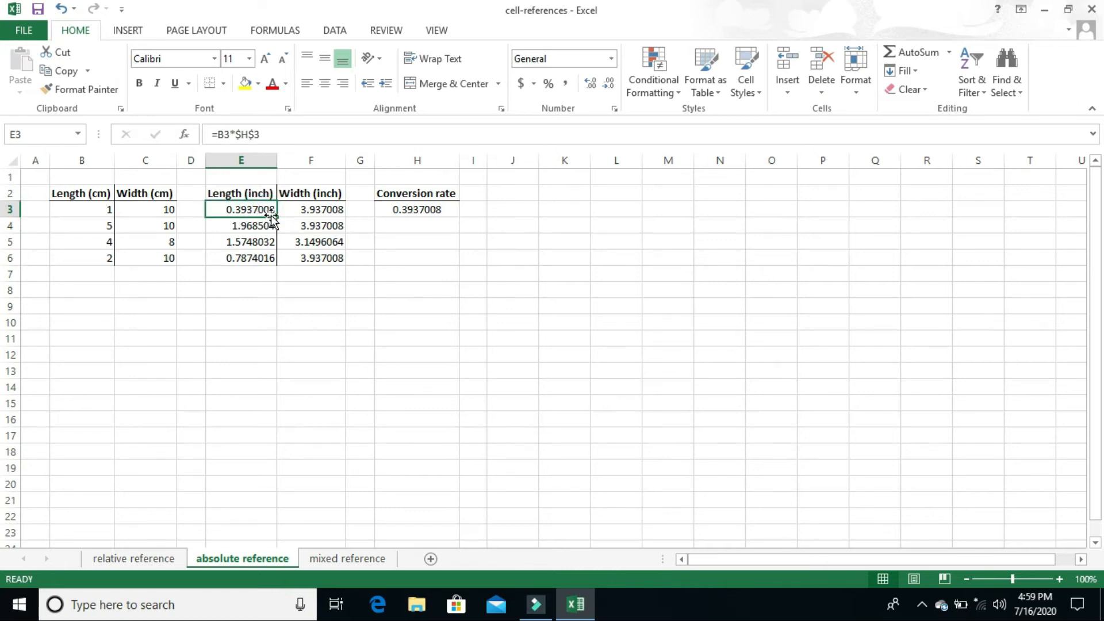
{"action": "left_click", "coordinate": [295, 337]}
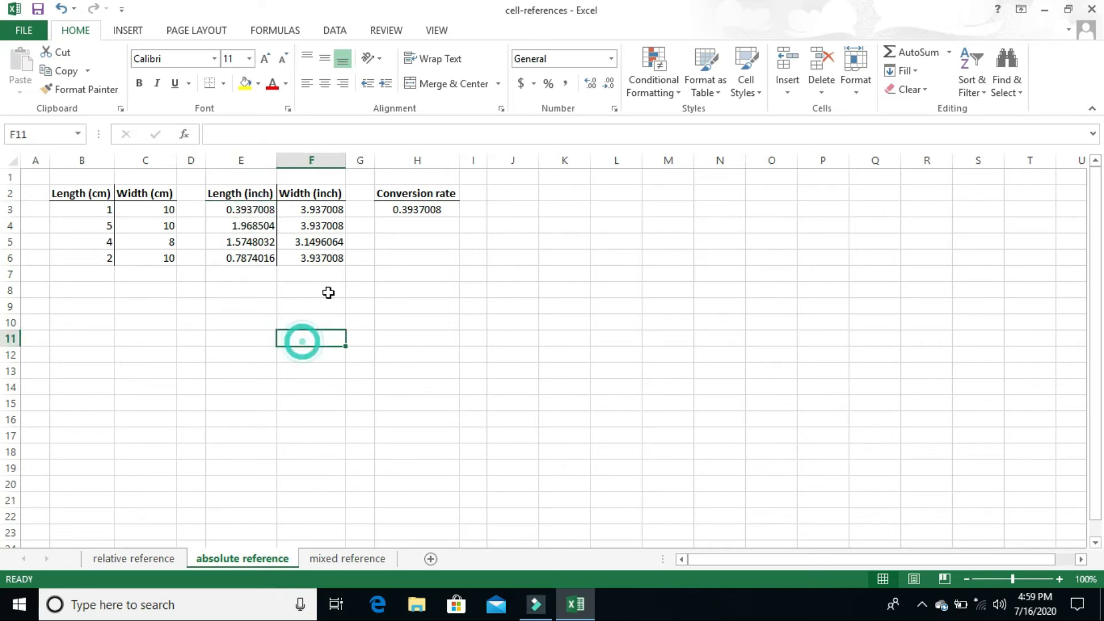
{"action": "left_click", "coordinate": [399, 208]}
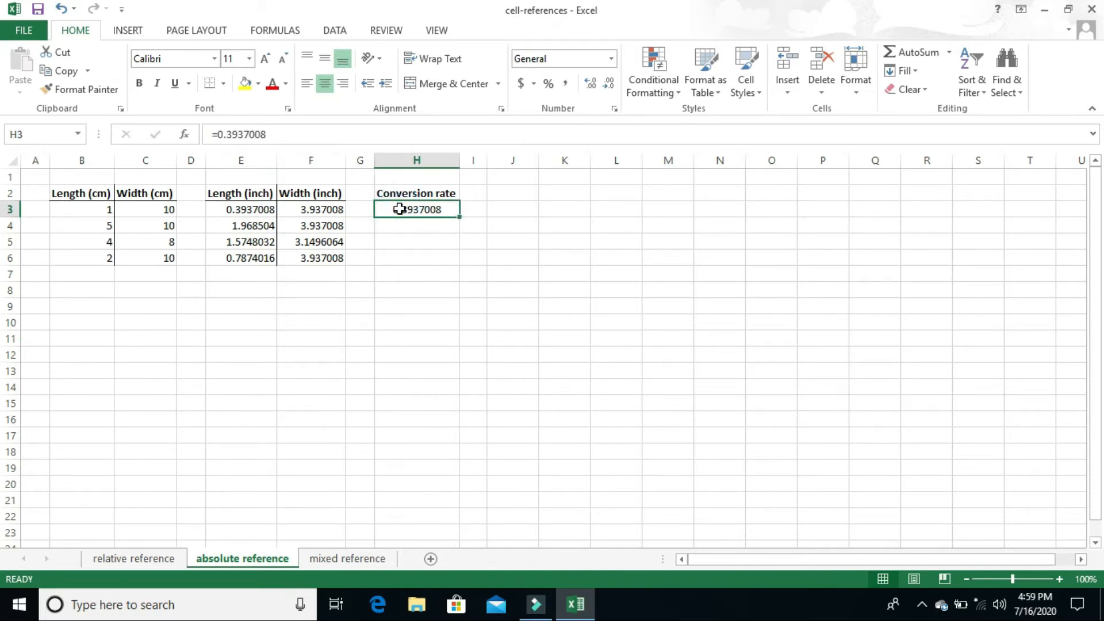
Clear the Length (inch) formulas in E3 through E6 on the absolute reference sheet
{"action": "left_click", "coordinate": [250, 211]}
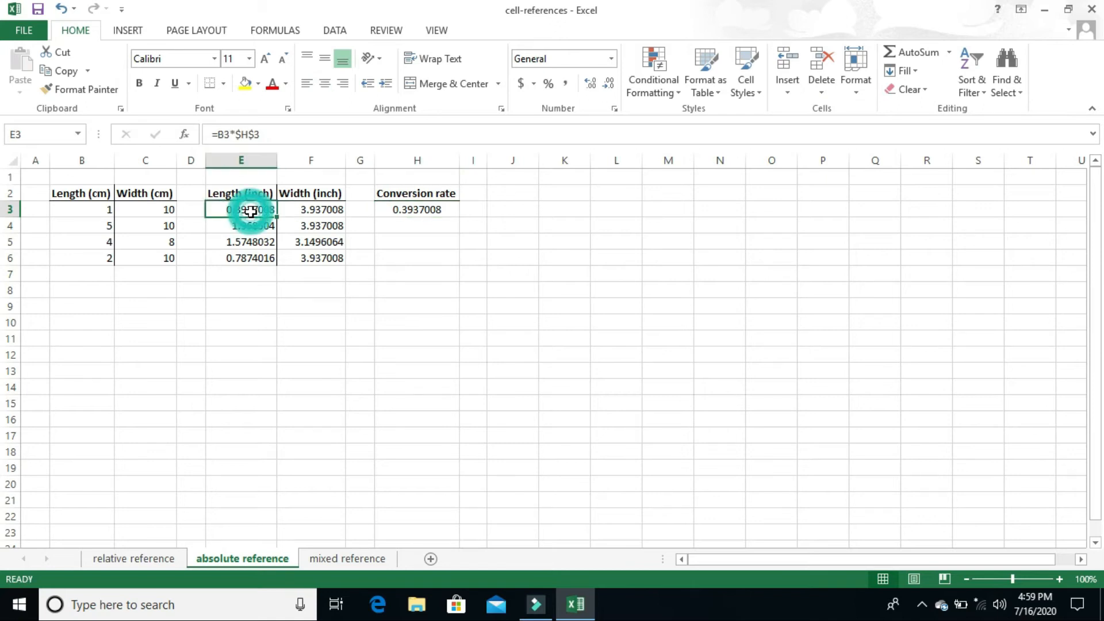
{"action": "key", "text": "shift+Down"}
{"action": "key", "text": "shift+Down"}
{"action": "key", "text": "shift+Down"}
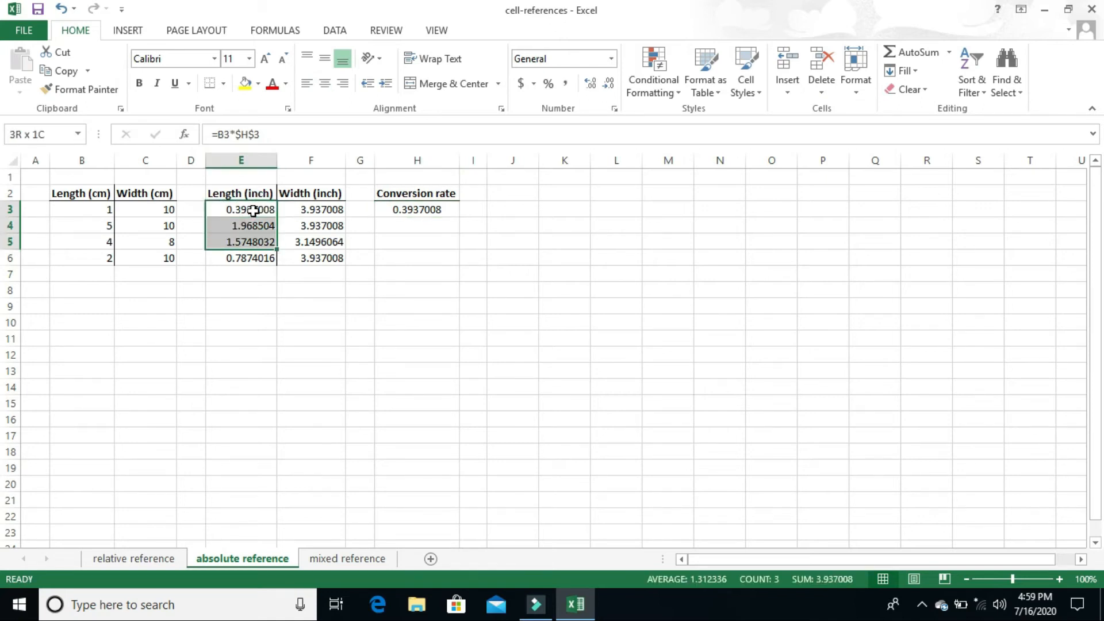
{"action": "key", "text": "Delete"}
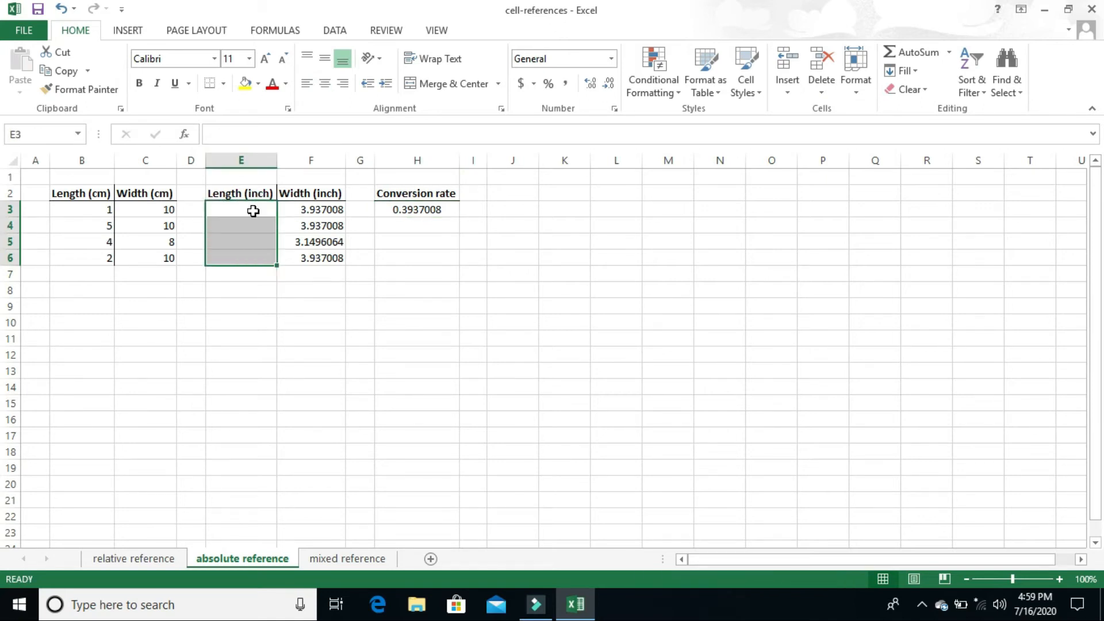
Enter the formula =B3*H3 in E3 to convert the first length to inches with the conversion rate
{"action": "left_click", "coordinate": [253, 211]}
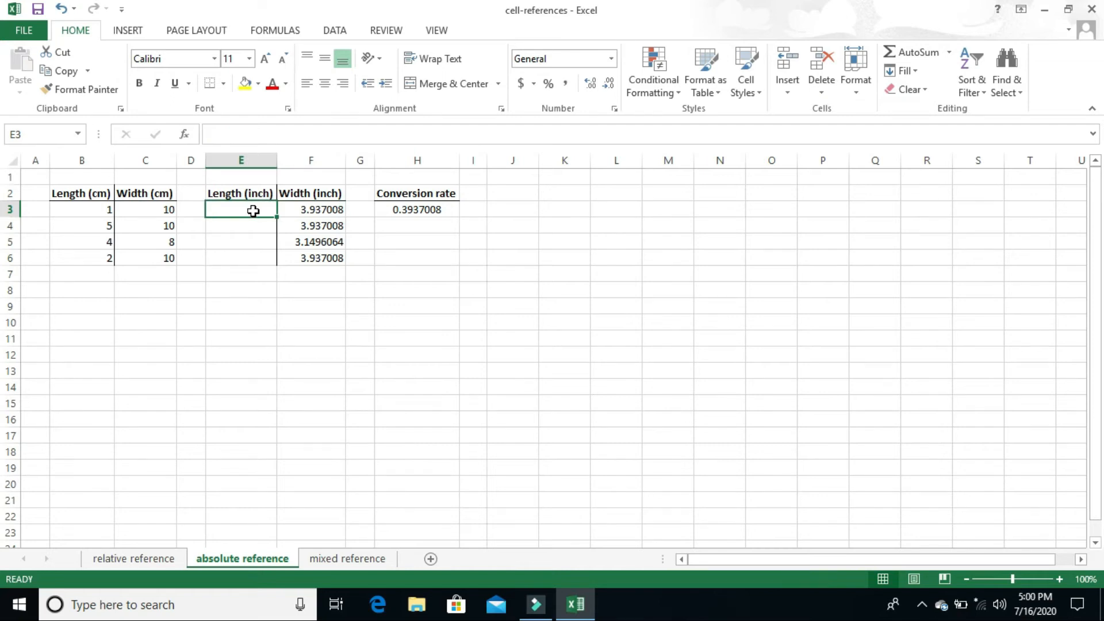
{"action": "type", "text": "="}
{"action": "left_click", "coordinate": [104, 211]}
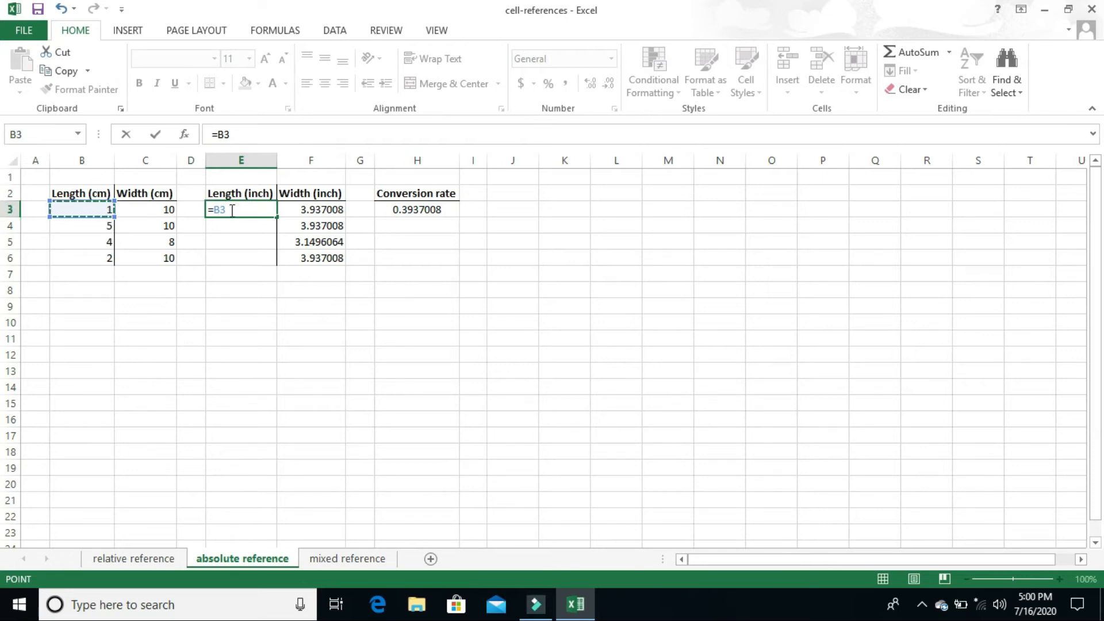
{"action": "type", "text": "*"}
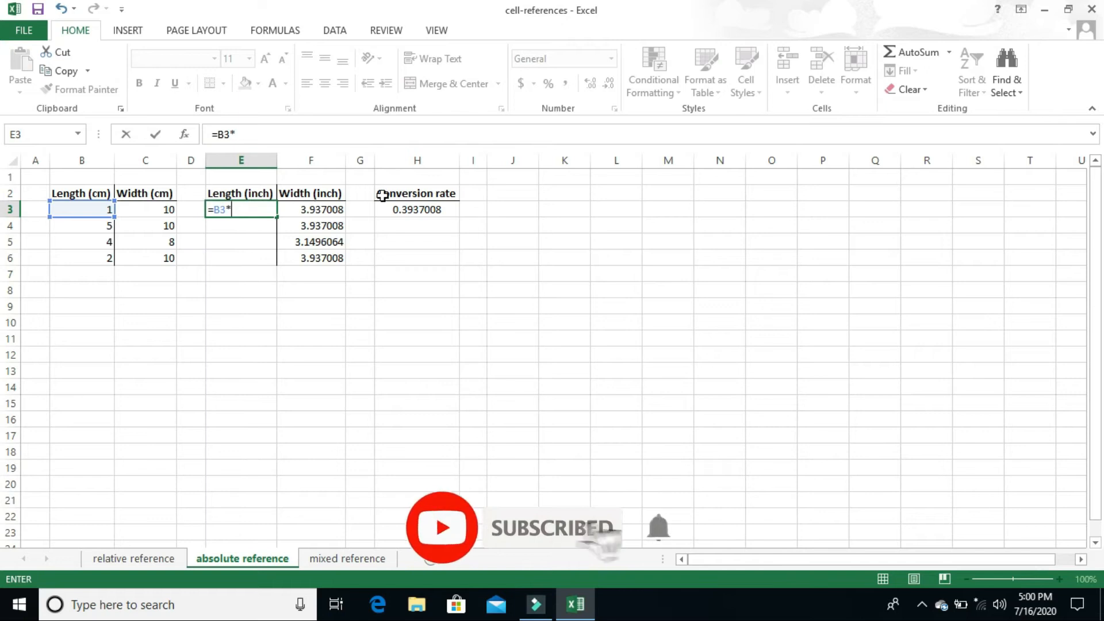
{"action": "left_click", "coordinate": [427, 212]}
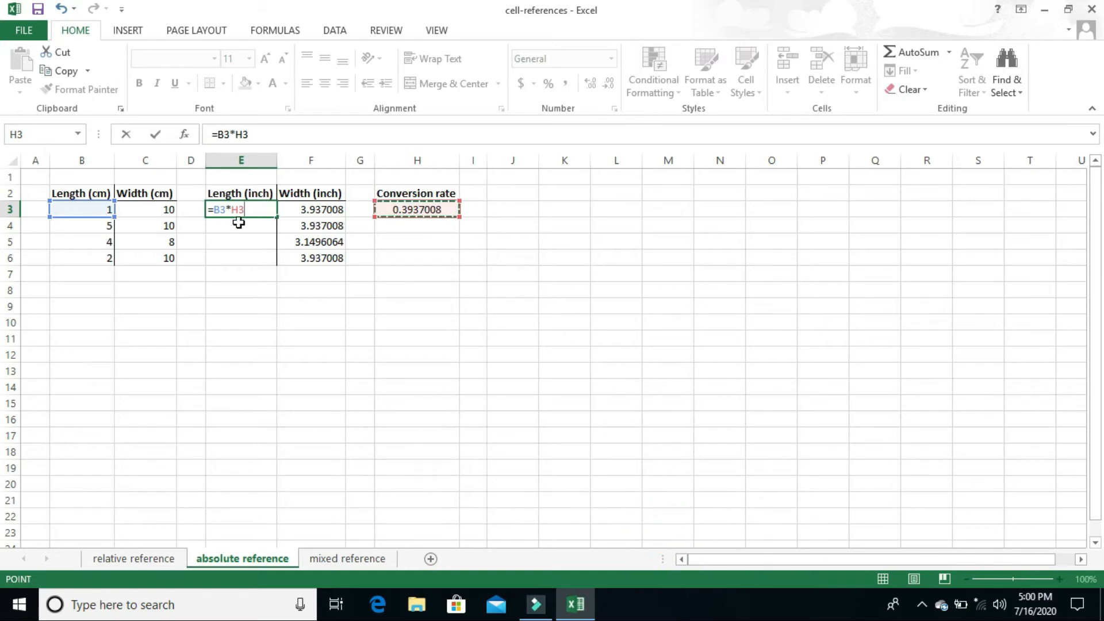
{"action": "key", "text": "Return"}
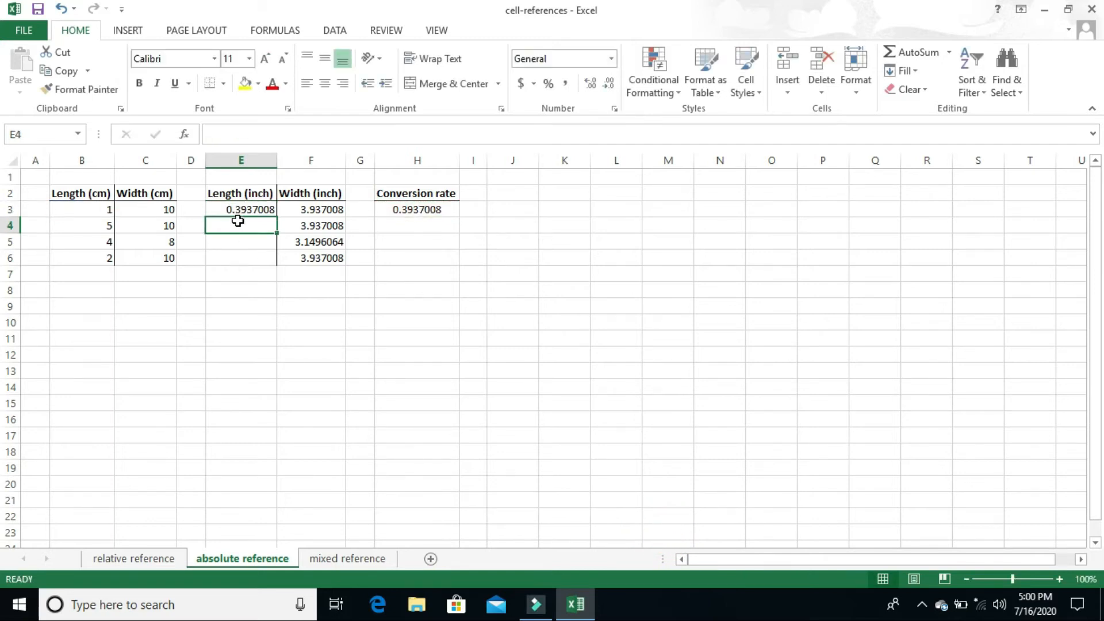
Fill the Length (inch) formula from E3 down through E6 and check the copied formula in E6
{"action": "left_click", "coordinate": [236, 214]}
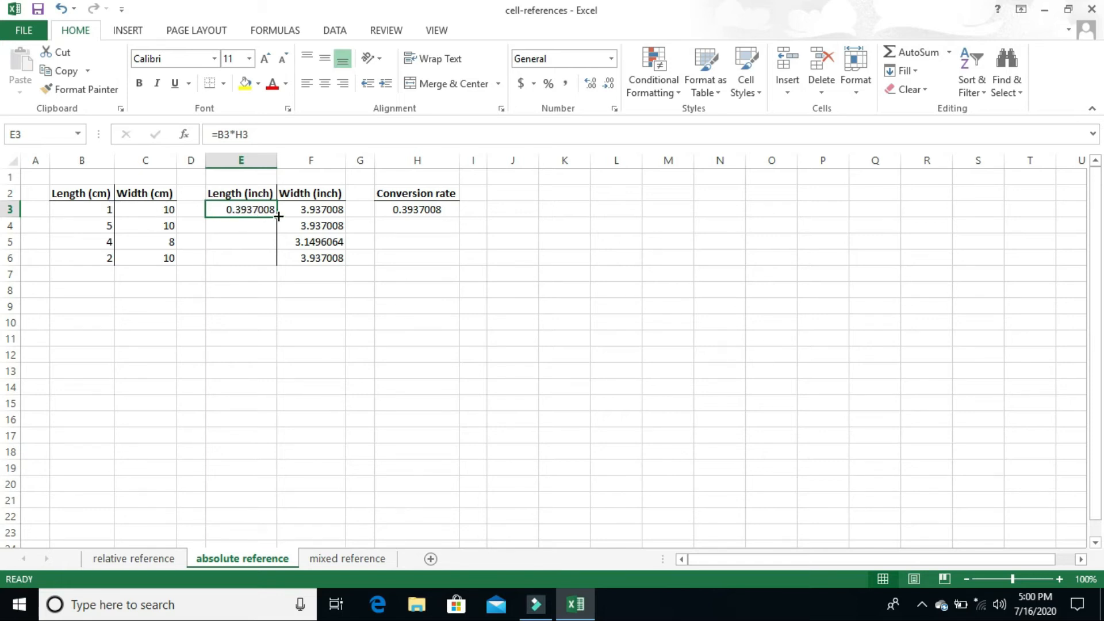
{"action": "left_click_drag", "start_coordinate": [279, 220], "coordinate": [265, 252]}
{"action": "left_click", "coordinate": [246, 299]}
{"action": "left_click", "coordinate": [265, 252]}
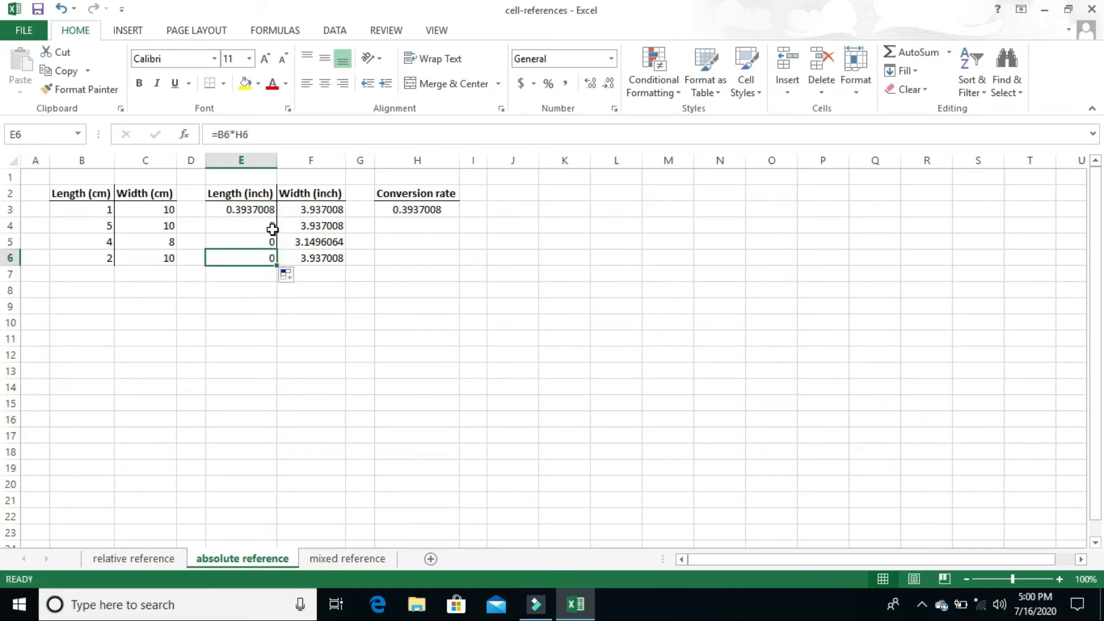
Compare the relative formulas in E3 and E4 of the Length (inch) column with the cells B4 and H4 that E4 references
{"action": "left_click", "coordinate": [260, 214]}
{"action": "left_click_drag", "start_coordinate": [277, 219], "coordinate": [275, 258]}
{"action": "left_click", "coordinate": [280, 260]}
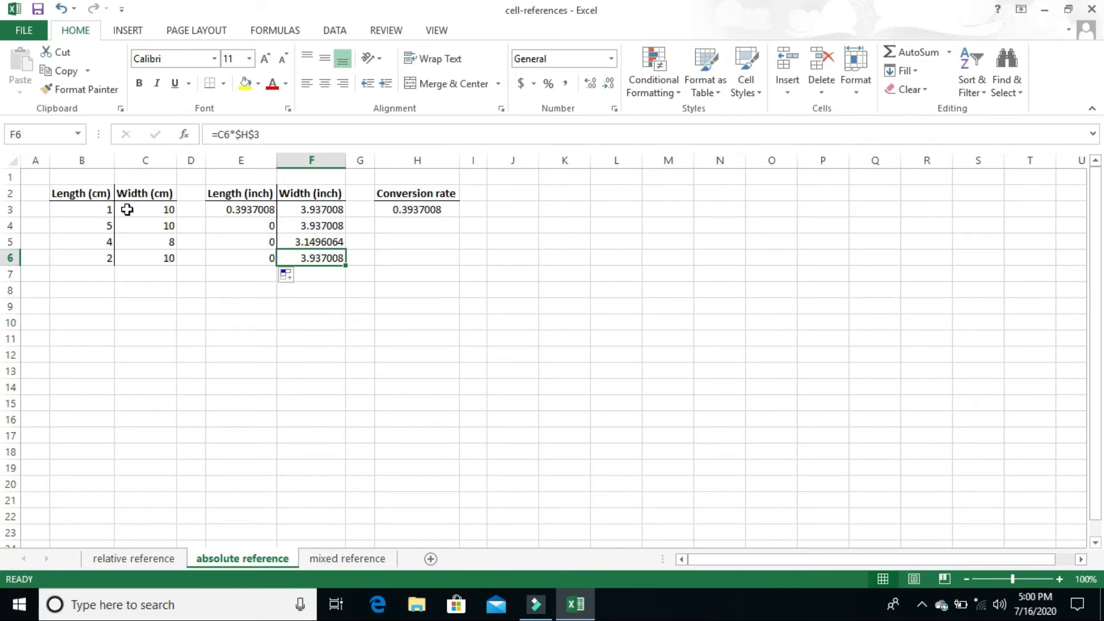
{"action": "left_click", "coordinate": [255, 228]}
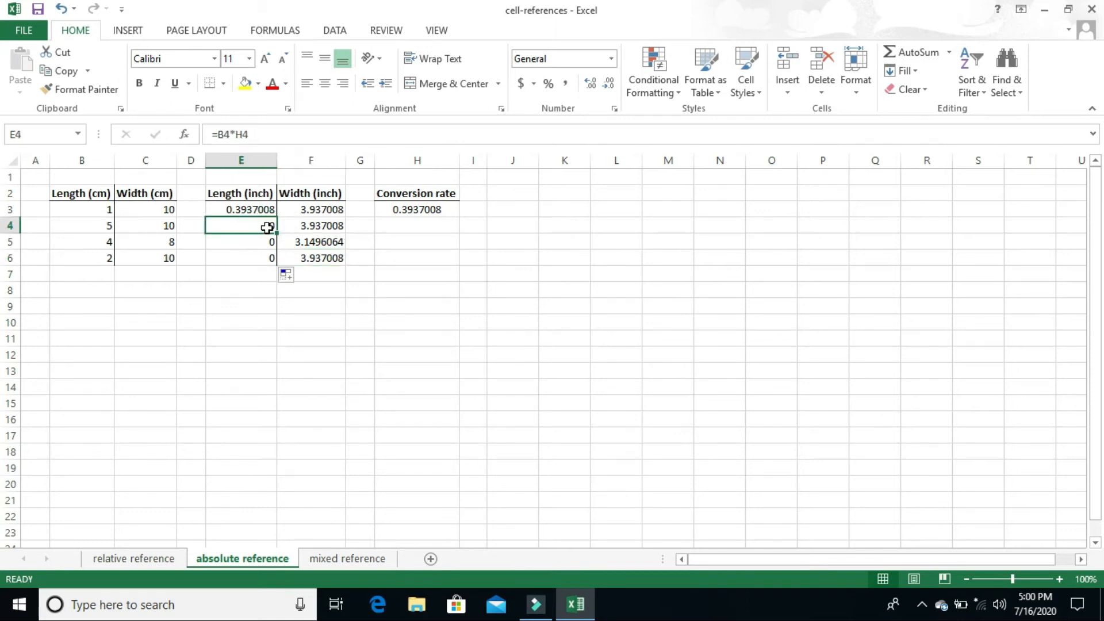
{"action": "left_click", "coordinate": [264, 211]}
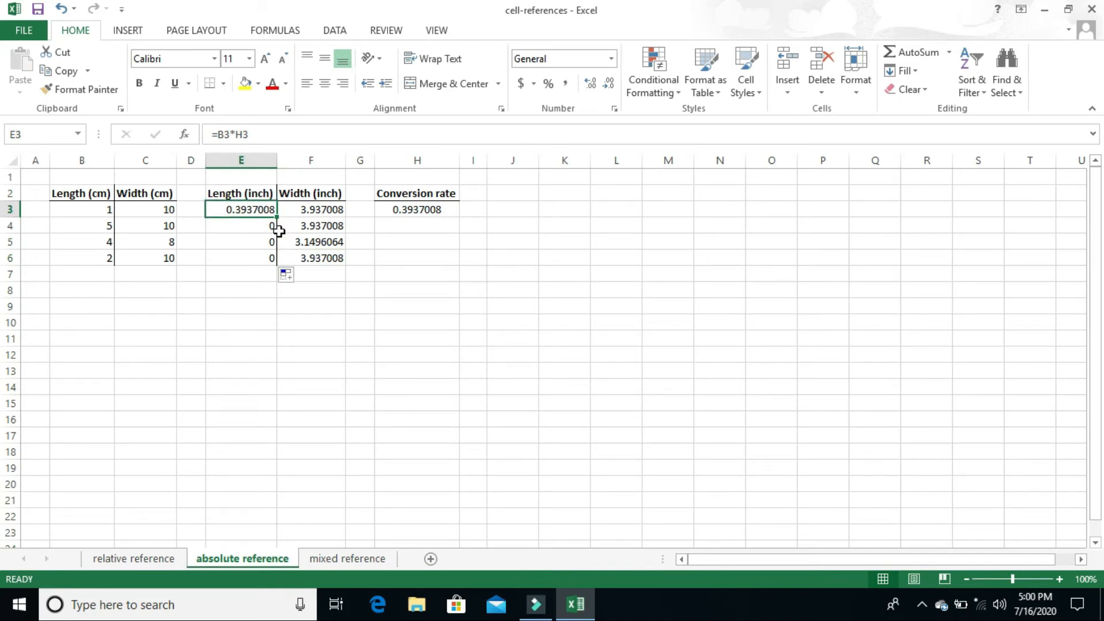
{"action": "left_click", "coordinate": [246, 227]}
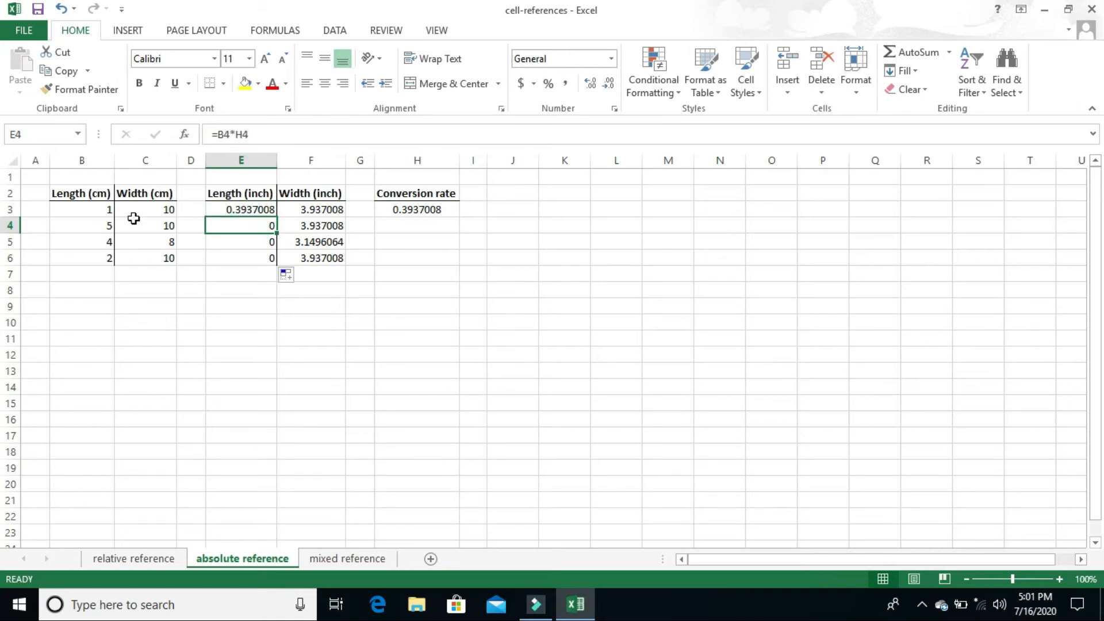
{"action": "left_click", "coordinate": [89, 226]}
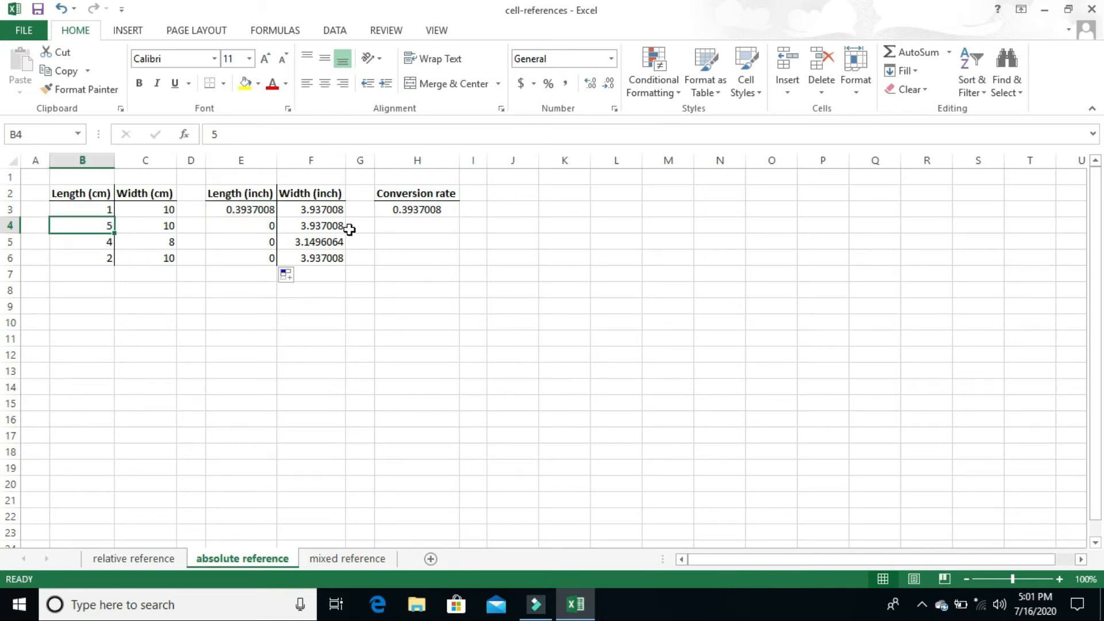
{"action": "double_click", "coordinate": [405, 226]}
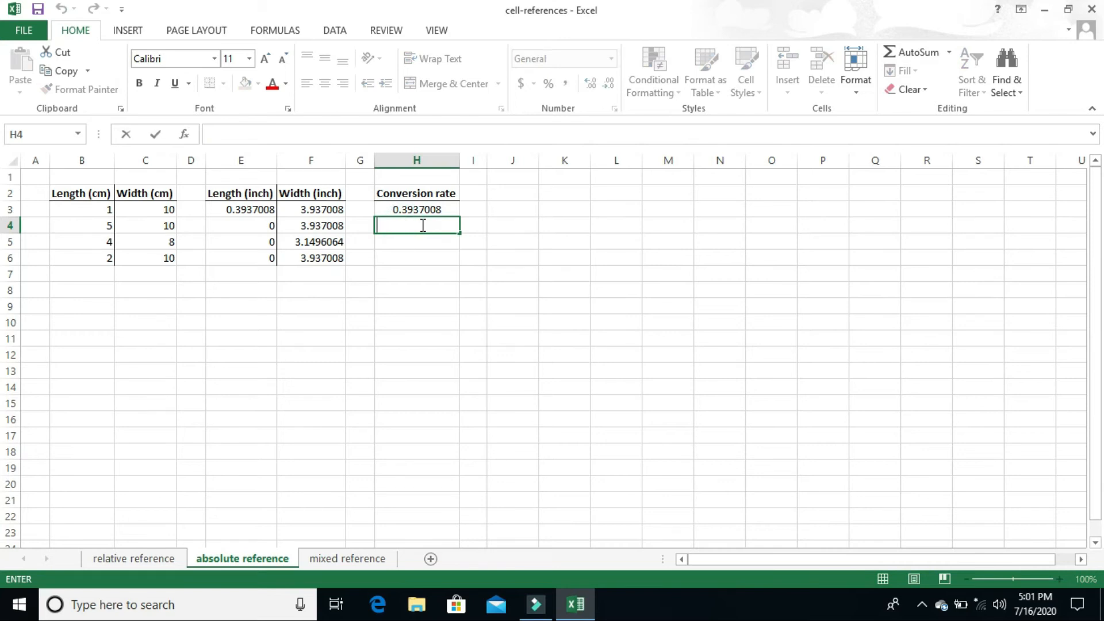
{"action": "left_click", "coordinate": [261, 227]}
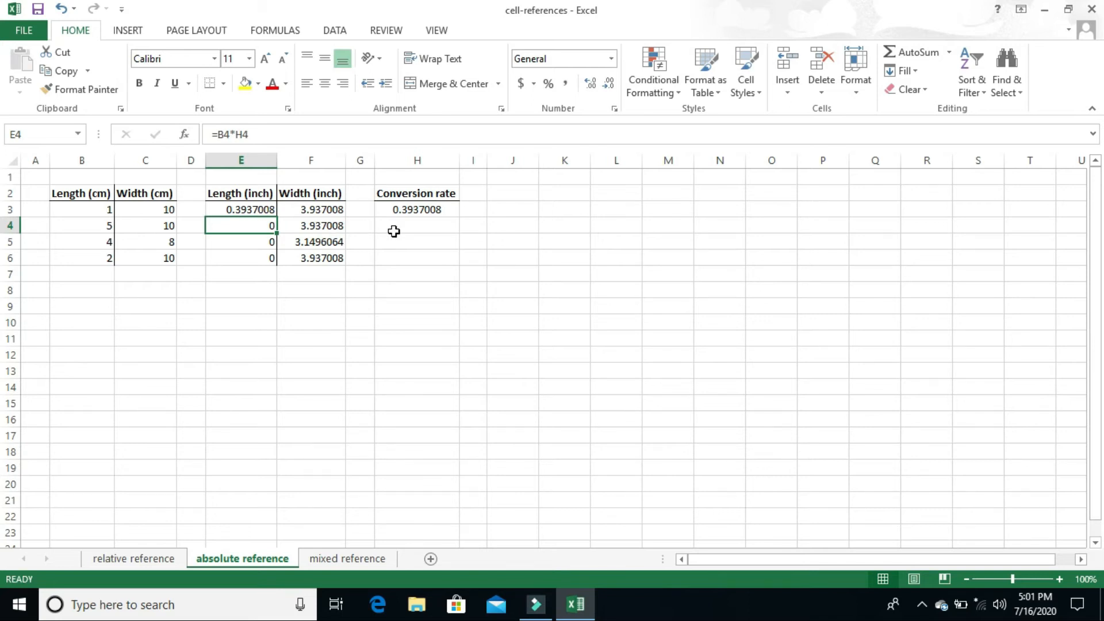
Examine the conversion rate in H3, the formula in E3 and the lengths in B3 through B6 that the formula must use
{"action": "left_click", "coordinate": [435, 210]}
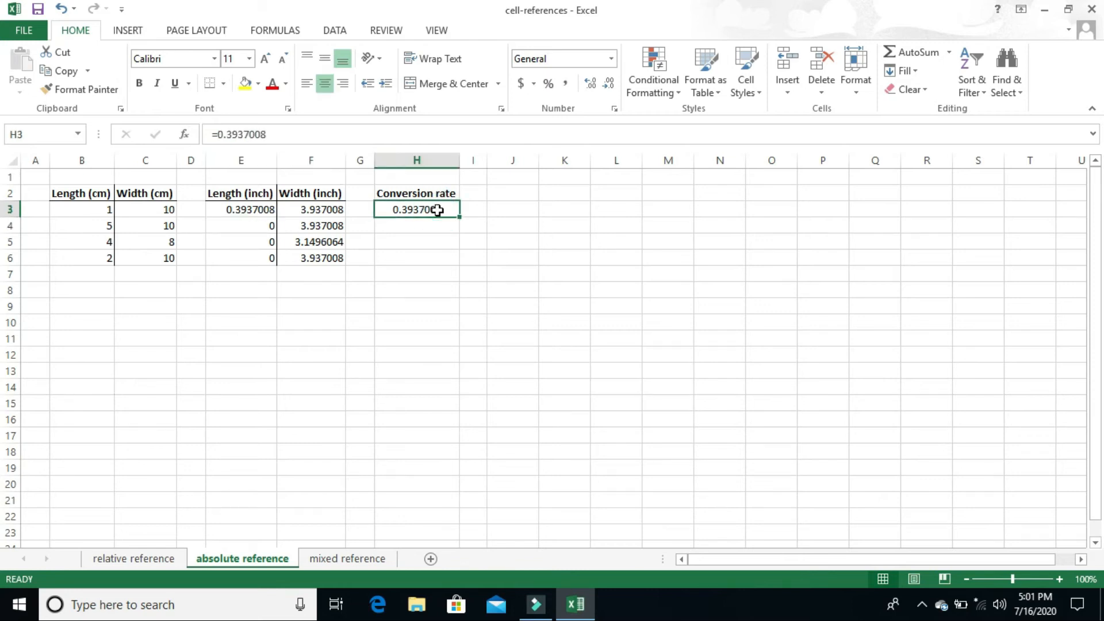
{"action": "left_click", "coordinate": [239, 210]}
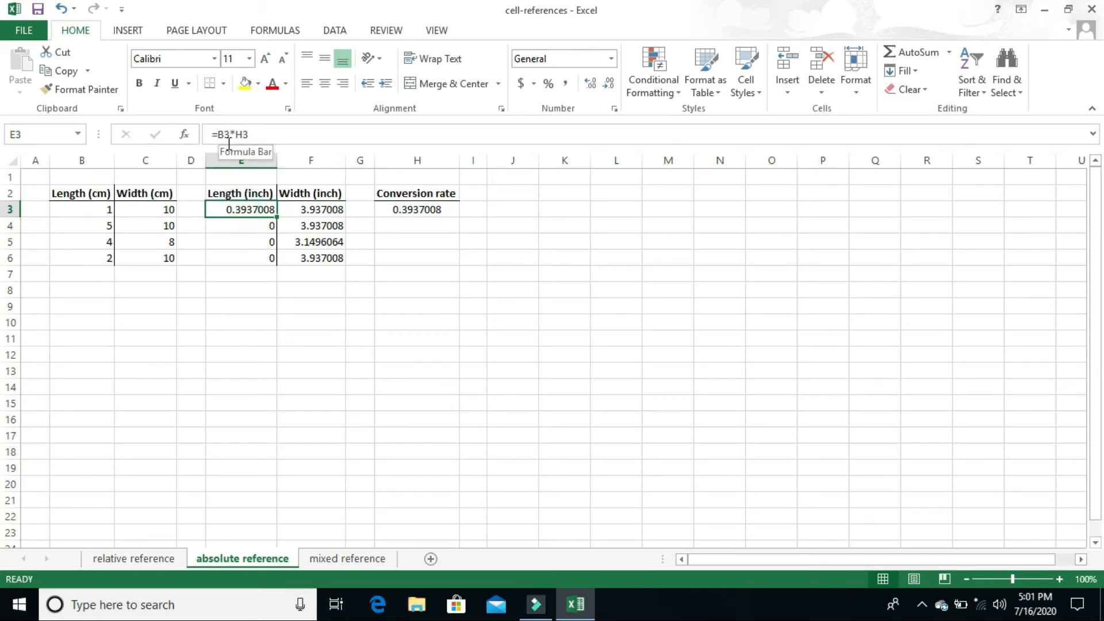
{"action": "left_click", "coordinate": [85, 210]}
{"action": "left_click", "coordinate": [85, 224]}
{"action": "left_click", "coordinate": [85, 239]}
{"action": "left_click", "coordinate": [85, 254]}
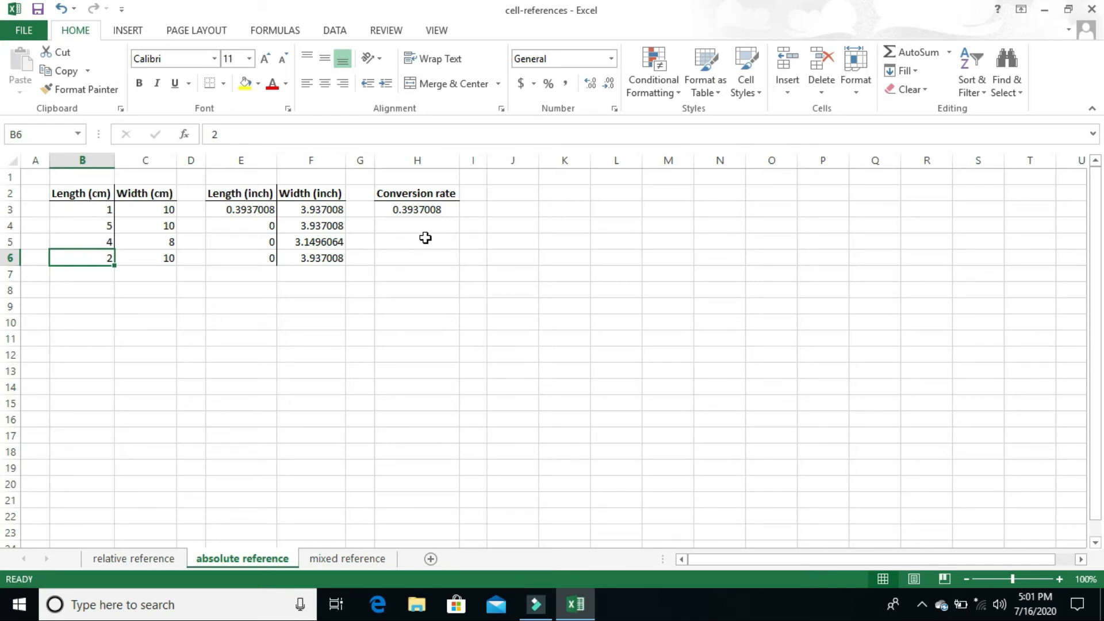
{"action": "left_click", "coordinate": [415, 210]}
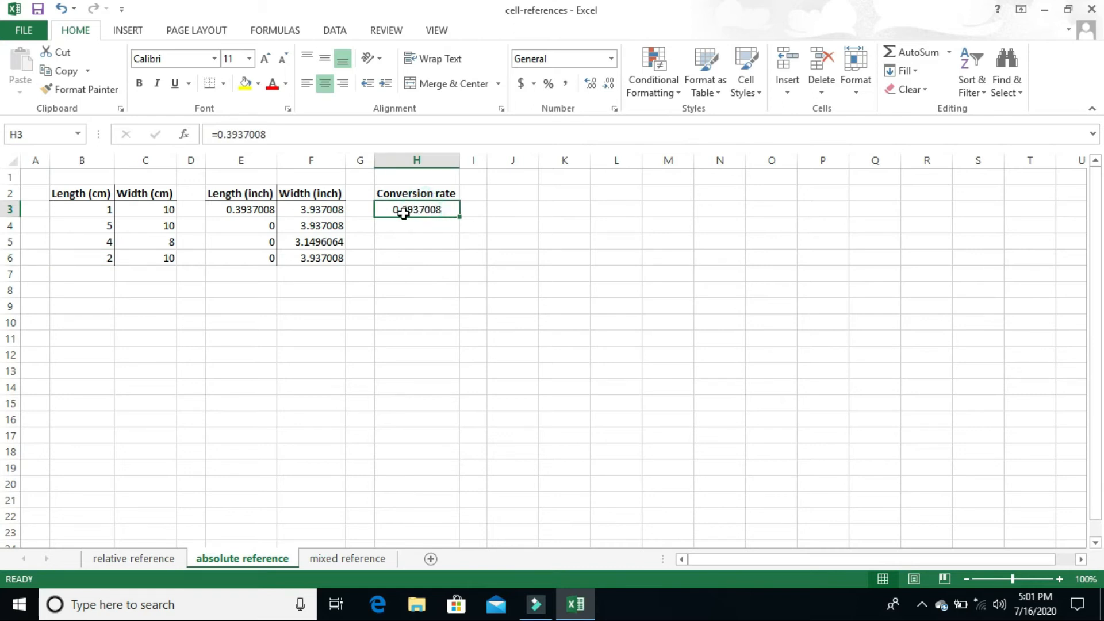
Make the conversion rate reference absolute in E3 so the formula is =B3*$H$3, and fill it down through E6
{"action": "left_click", "coordinate": [259, 209]}
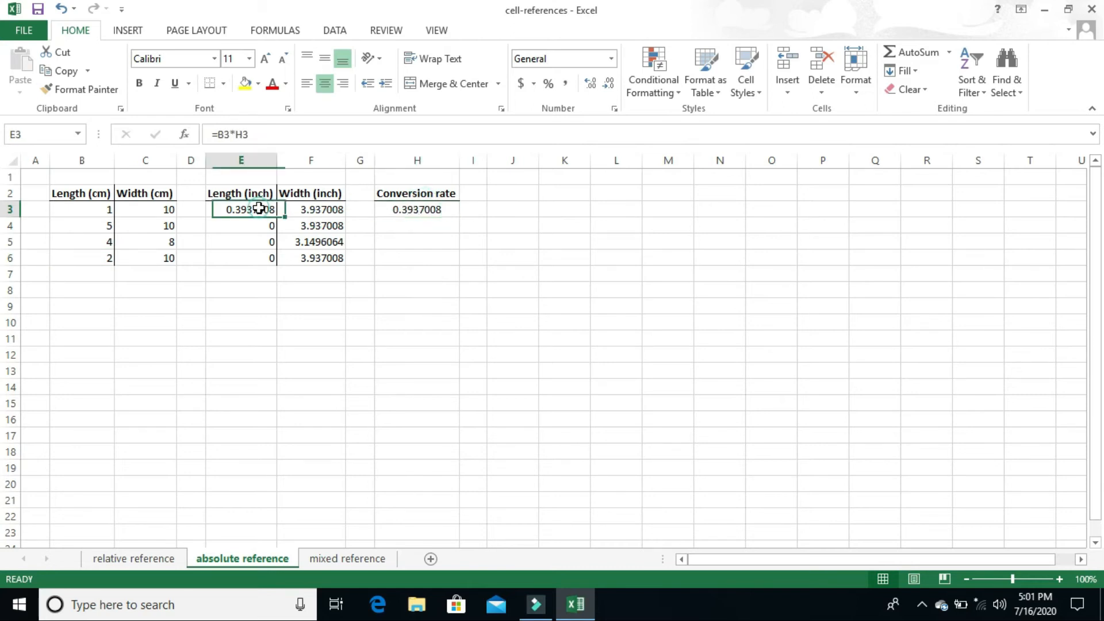
{"action": "double_click", "coordinate": [259, 209]}
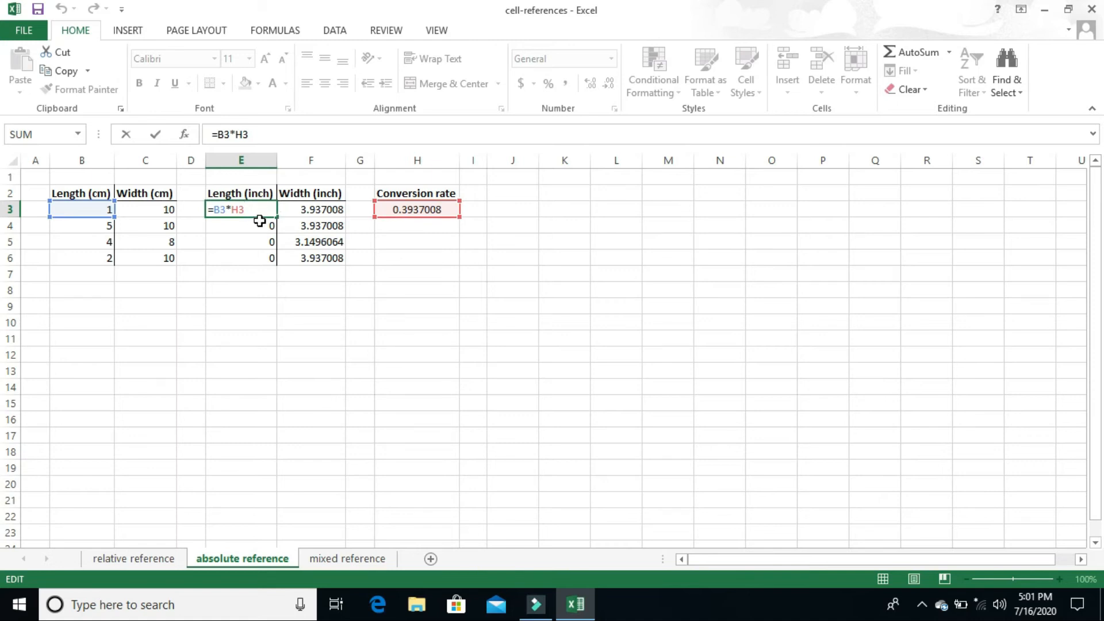
{"action": "key", "text": "F4"}
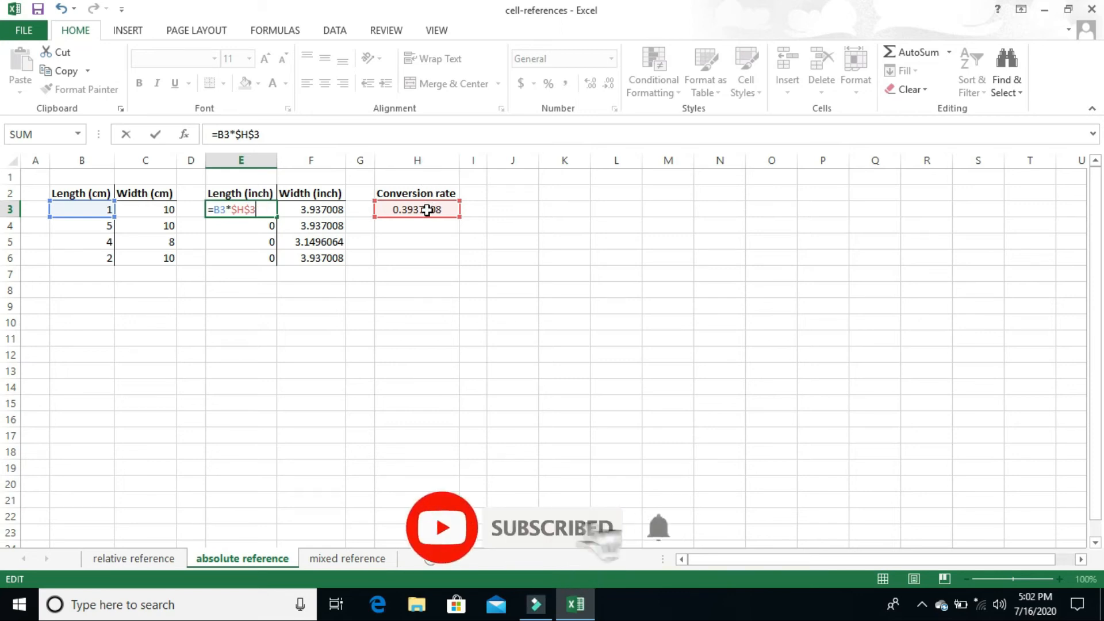
{"action": "key", "text": "Return"}
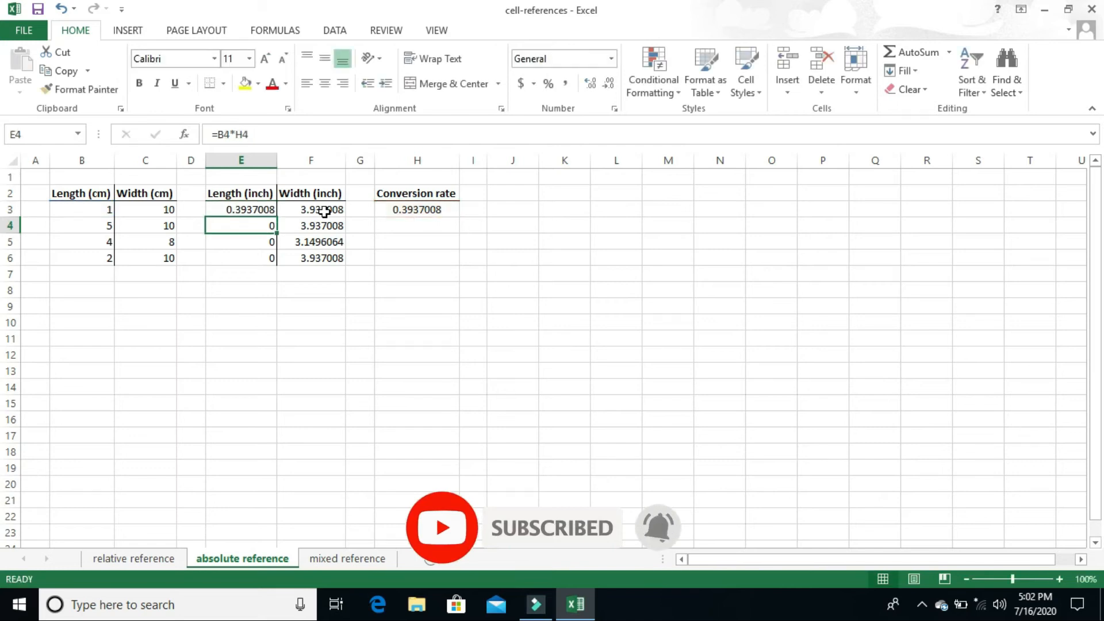
{"action": "left_click", "coordinate": [259, 211]}
{"action": "left_click_drag", "start_coordinate": [276, 217], "coordinate": [274, 268]}
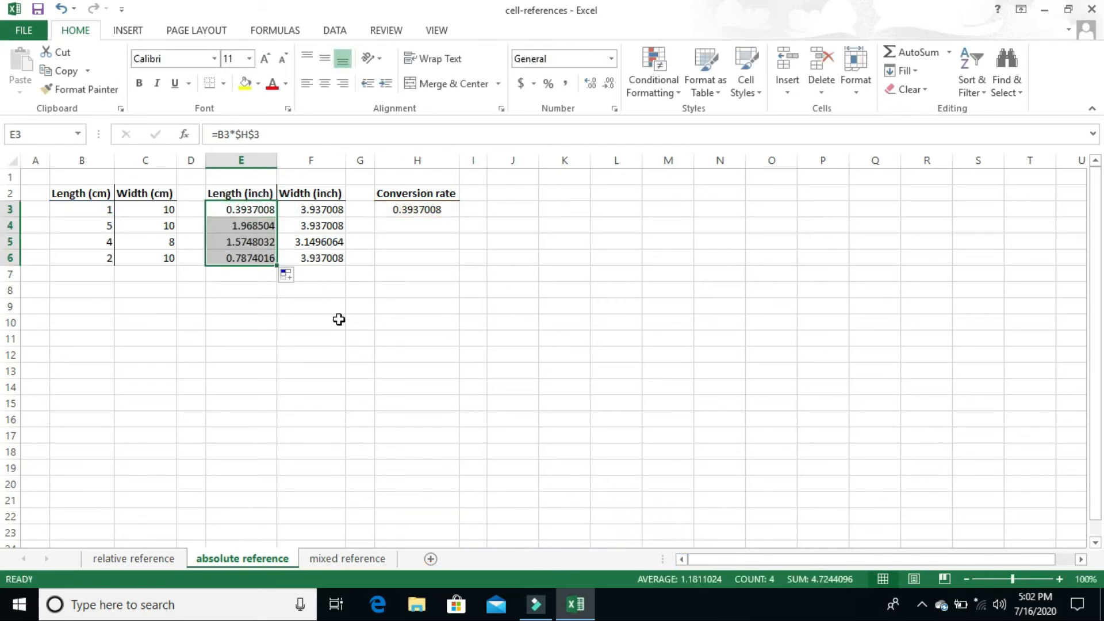
Check the references in the copied Length (inch) formulas from E4 to E6 against the conversion rate in H3
{"action": "left_click", "coordinate": [255, 230]}
{"action": "double_click", "coordinate": [255, 227]}
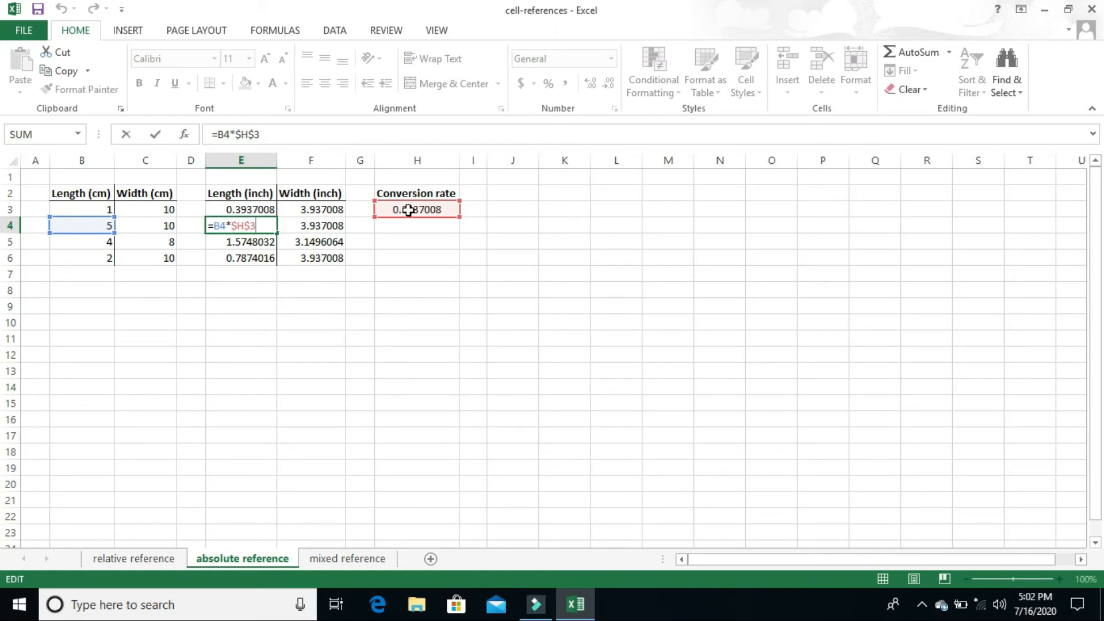
{"action": "double_click", "coordinate": [246, 244]}
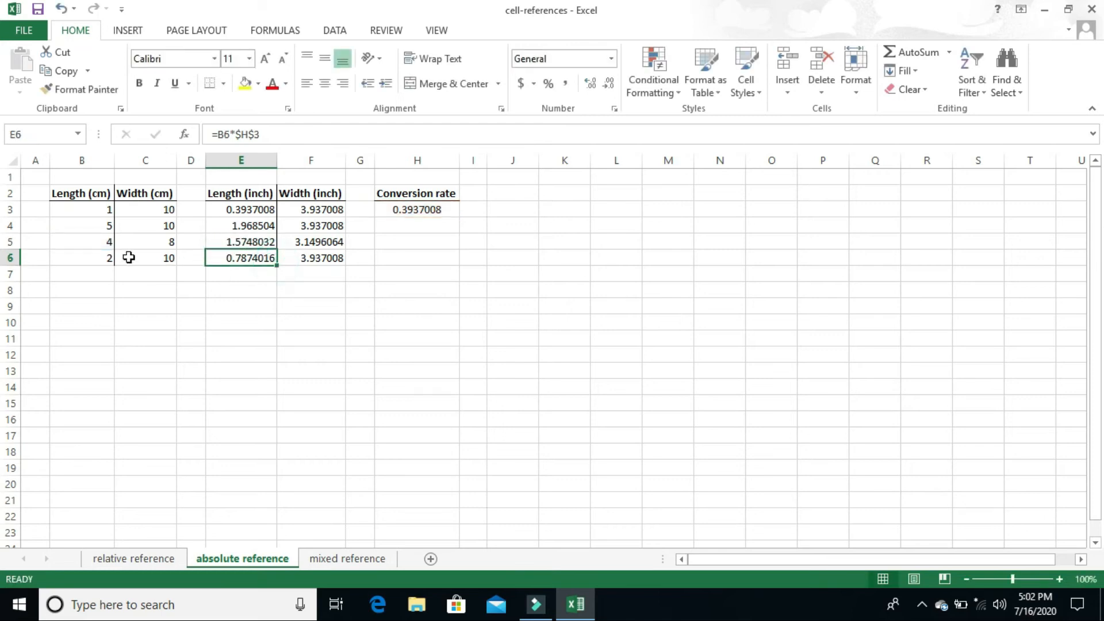
{"action": "double_click", "coordinate": [237, 258]}
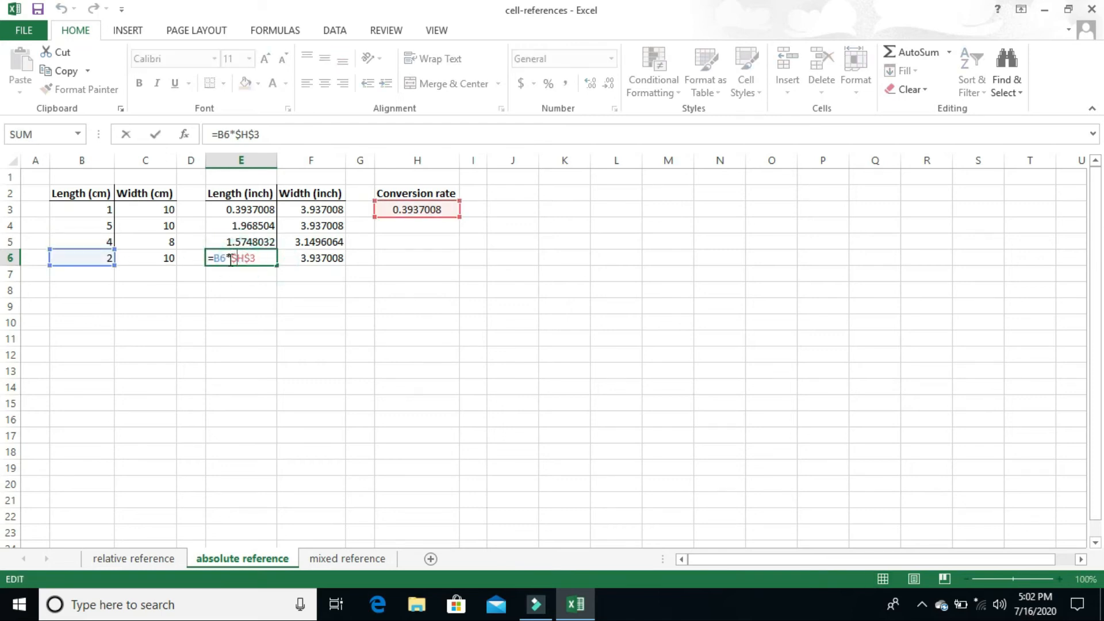
{"action": "left_click", "coordinate": [402, 211]}
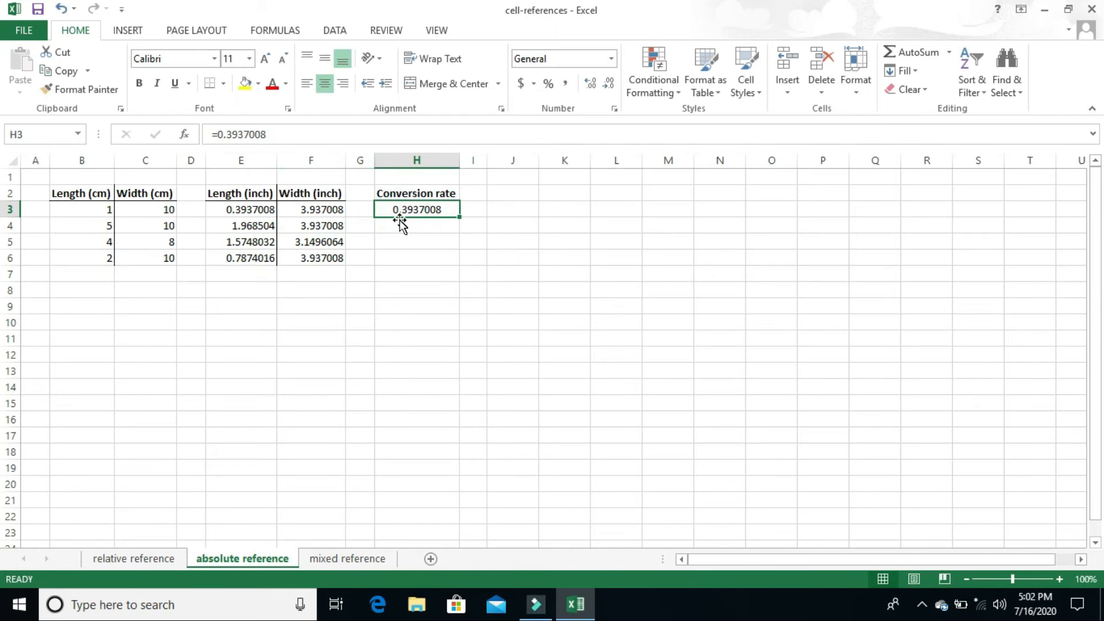
{"action": "double_click", "coordinate": [256, 260]}
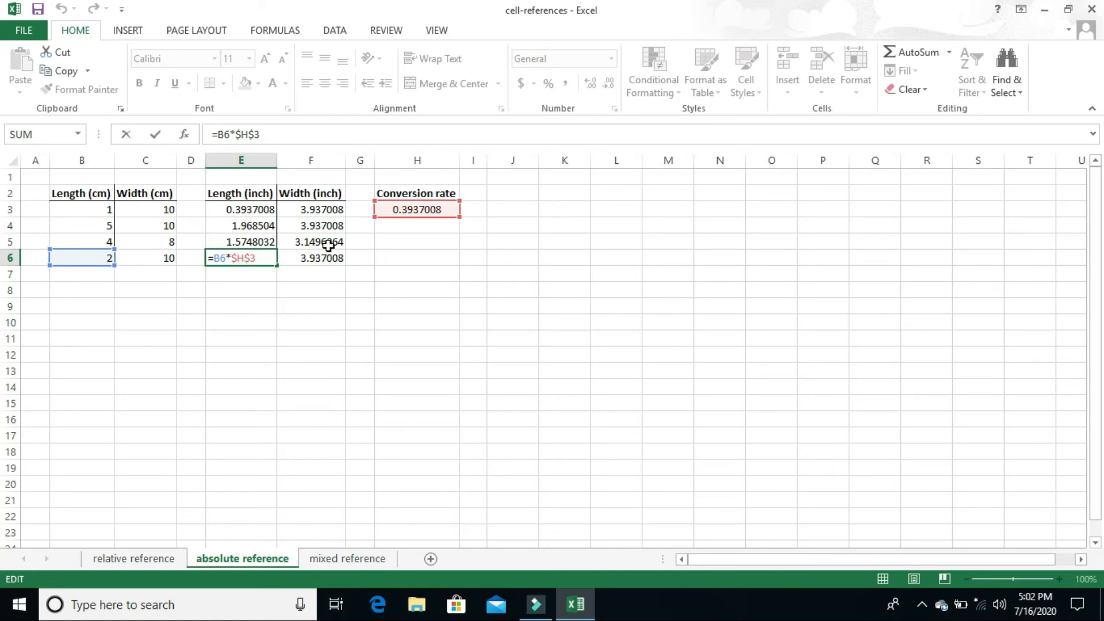
Inspect the cell references in the Width (inch) formulas from F3 through F6 without changing them
{"action": "left_click", "coordinate": [325, 210]}
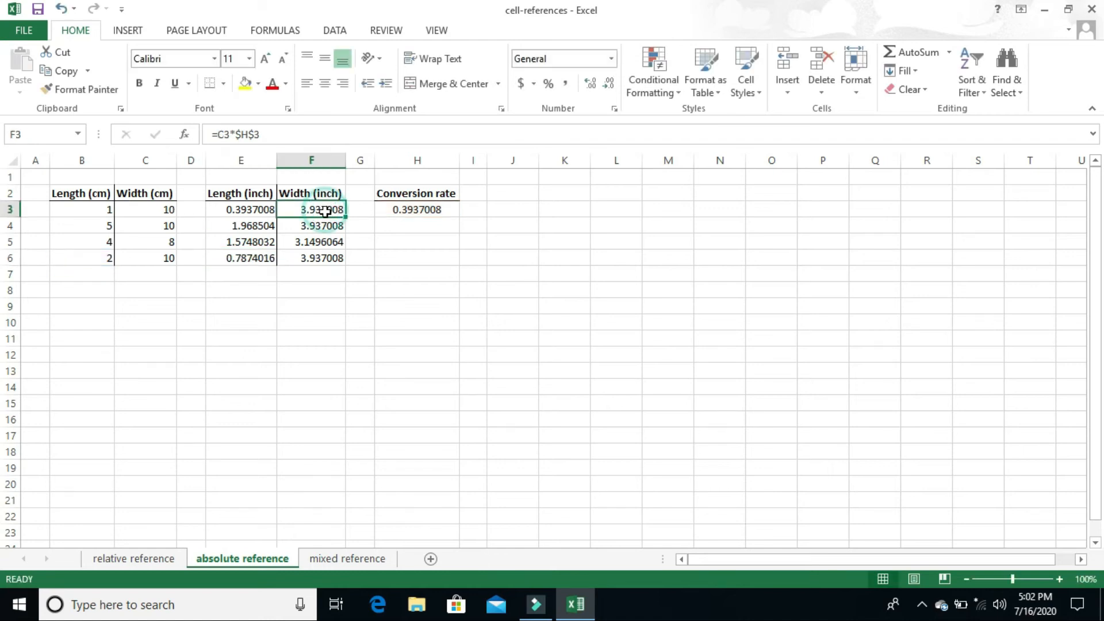
{"action": "key", "text": "F2"}
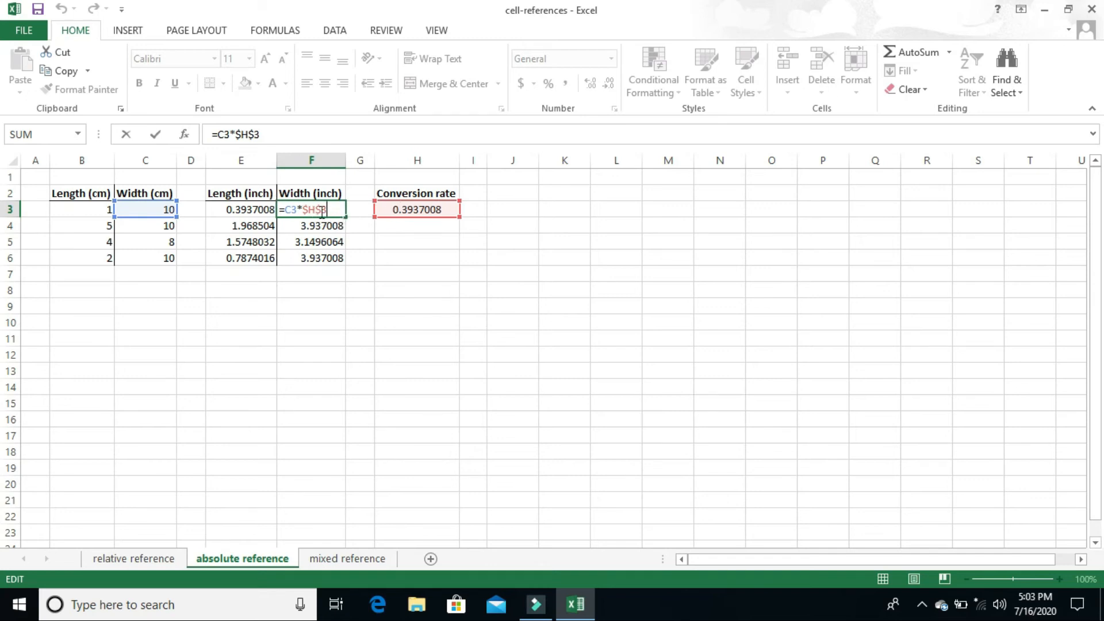
{"action": "left_click_drag", "start_coordinate": [327, 209], "coordinate": [308, 209]}
{"action": "left_click", "coordinate": [296, 212]}
{"action": "left_click", "coordinate": [333, 225]}
{"action": "double_click", "coordinate": [310, 225]}
{"action": "double_click", "coordinate": [309, 243]}
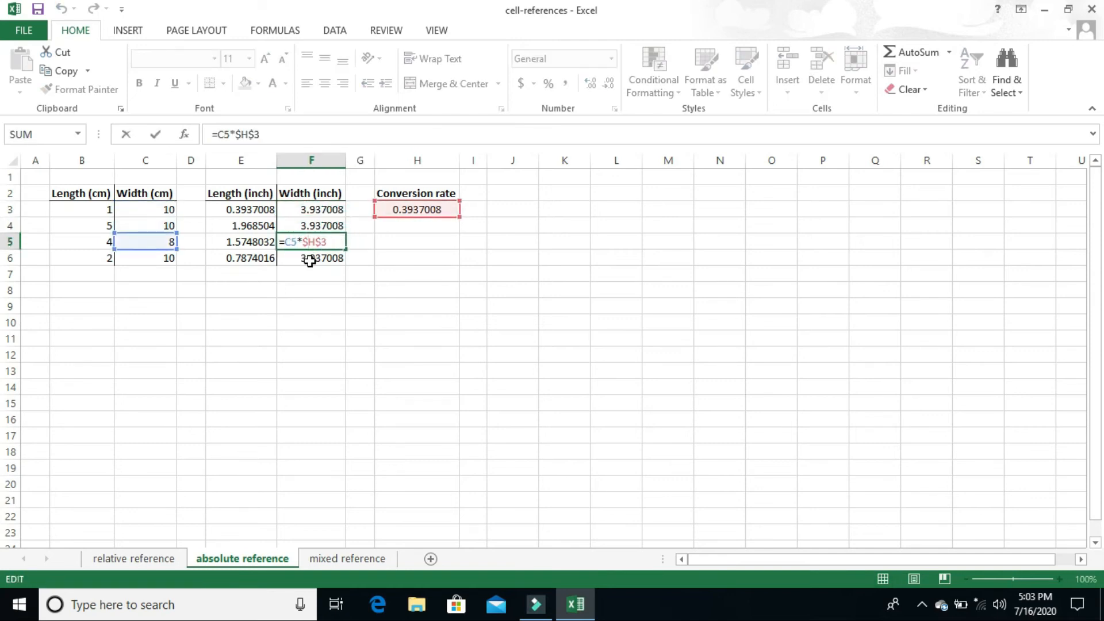
{"action": "double_click", "coordinate": [310, 258]}
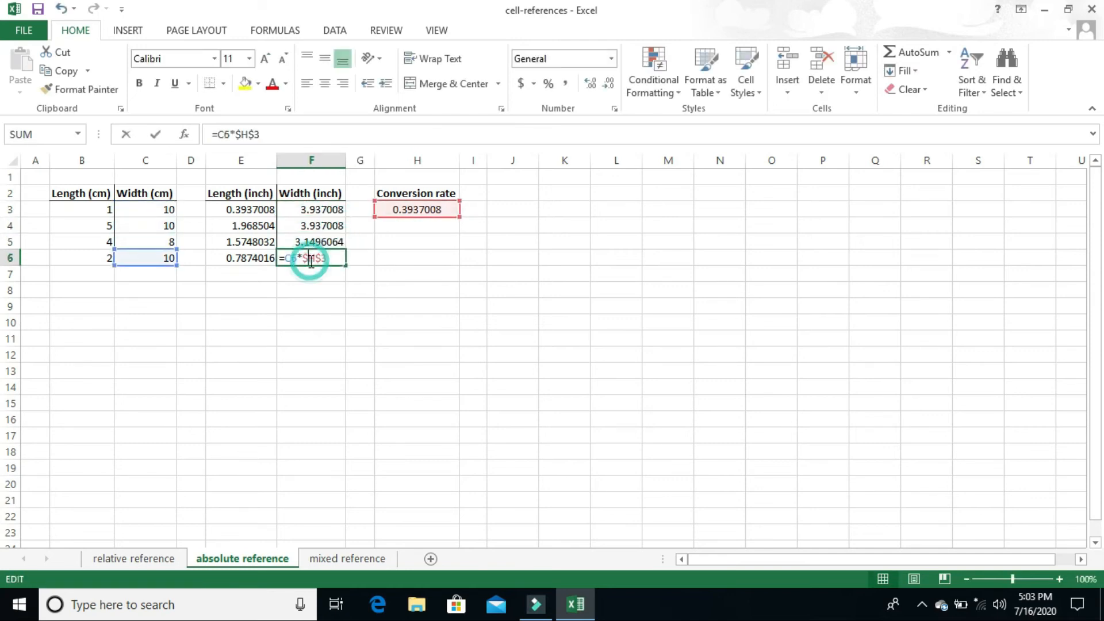
{"action": "left_click", "coordinate": [386, 290]}
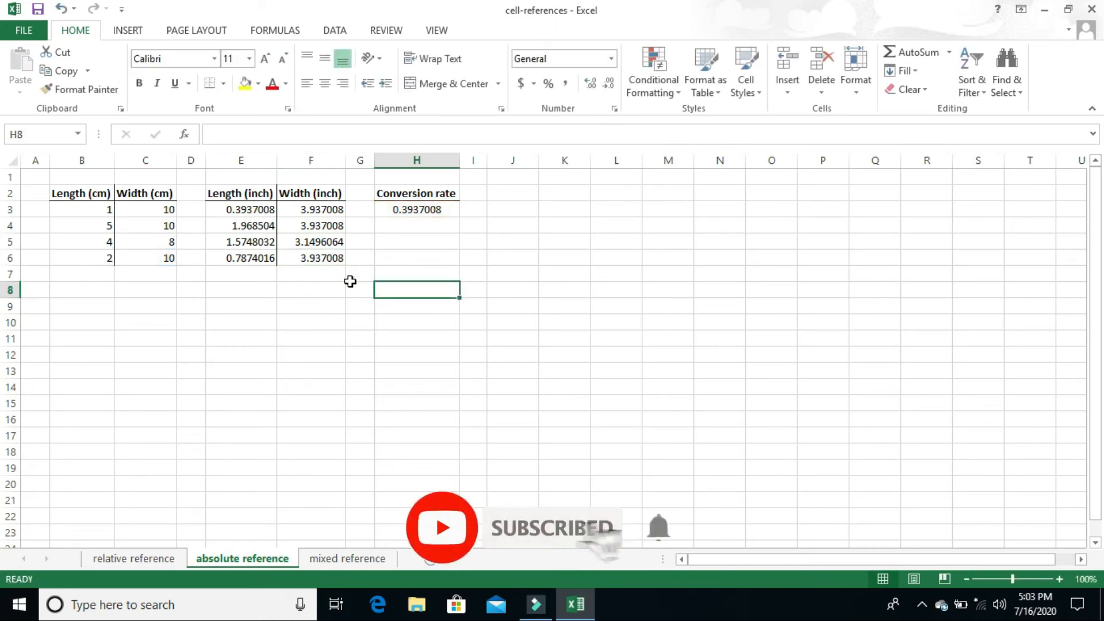
Look through the relative and absolute reference sheets and open the mixed reference sheet
{"action": "left_click", "coordinate": [318, 559]}
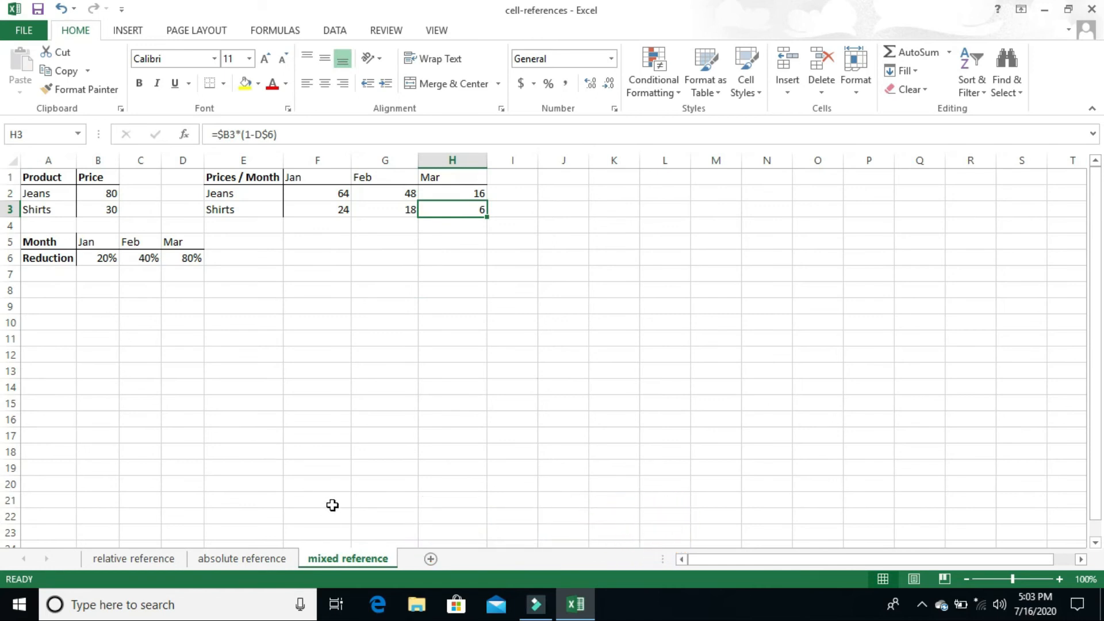
{"action": "left_click", "coordinate": [164, 562]}
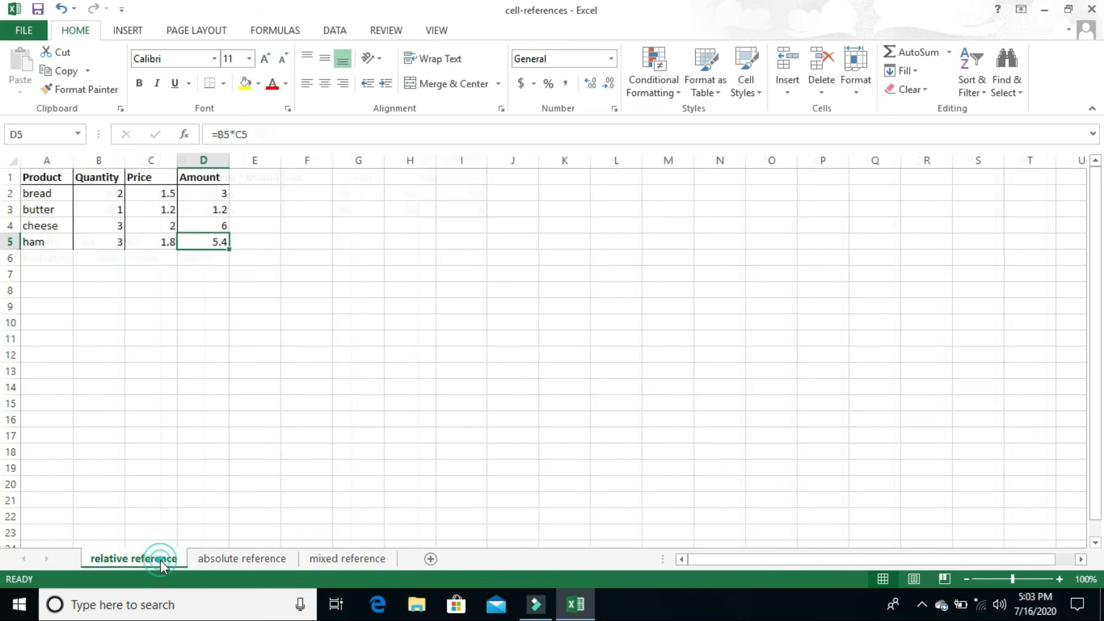
{"action": "left_click", "coordinate": [223, 566]}
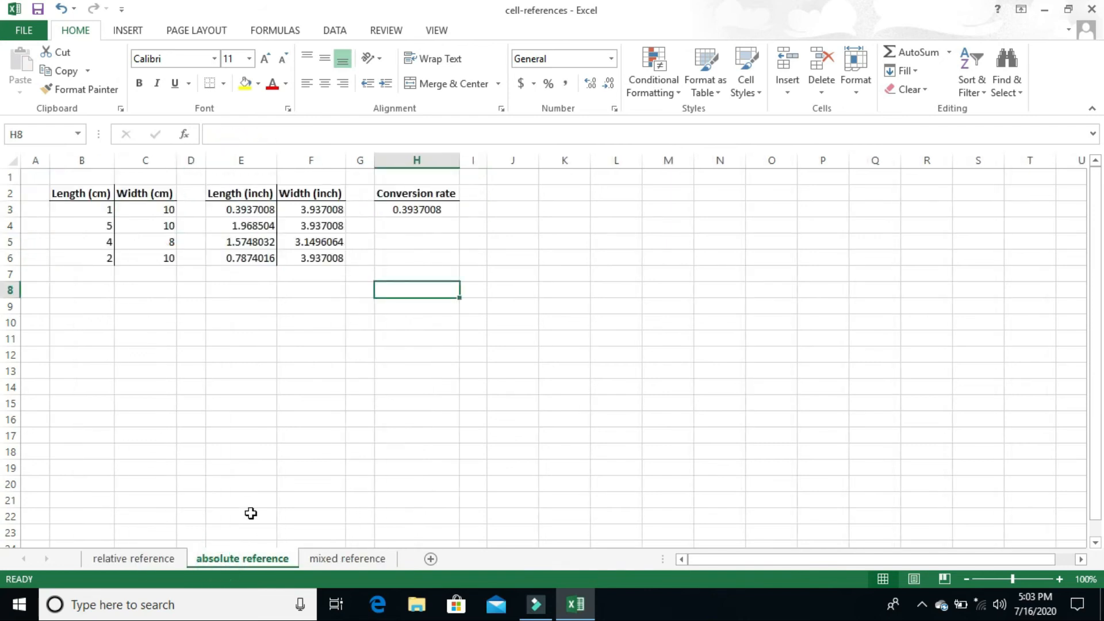
{"action": "left_click", "coordinate": [319, 559]}
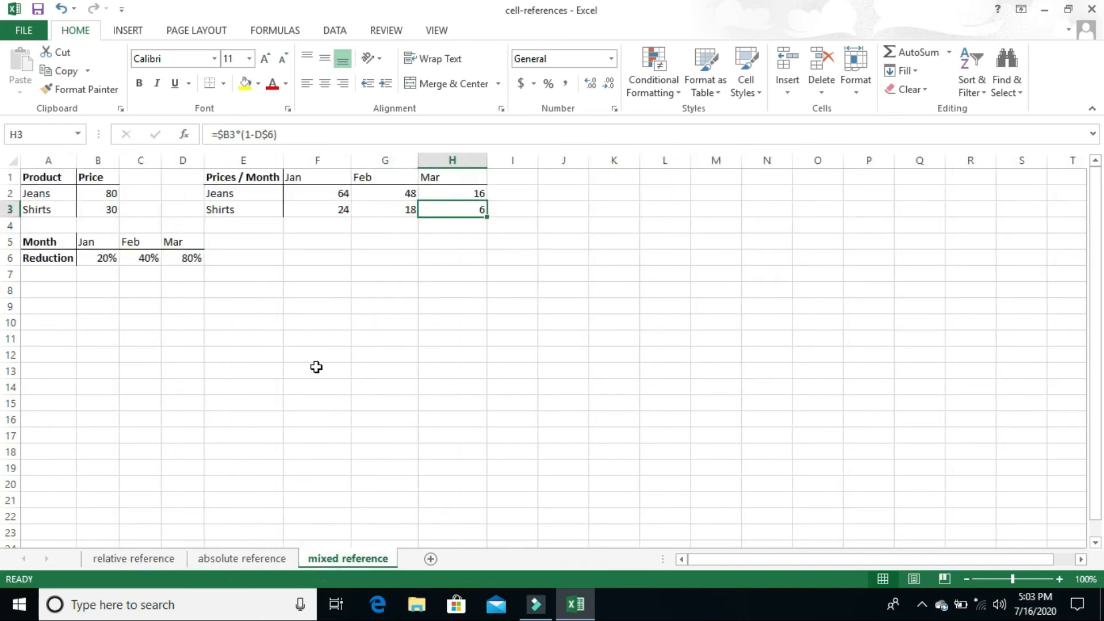
On the mixed reference sheet, examine the product prices for jeans and shirts and the monthly reduction table
{"action": "left_click", "coordinate": [43, 179]}
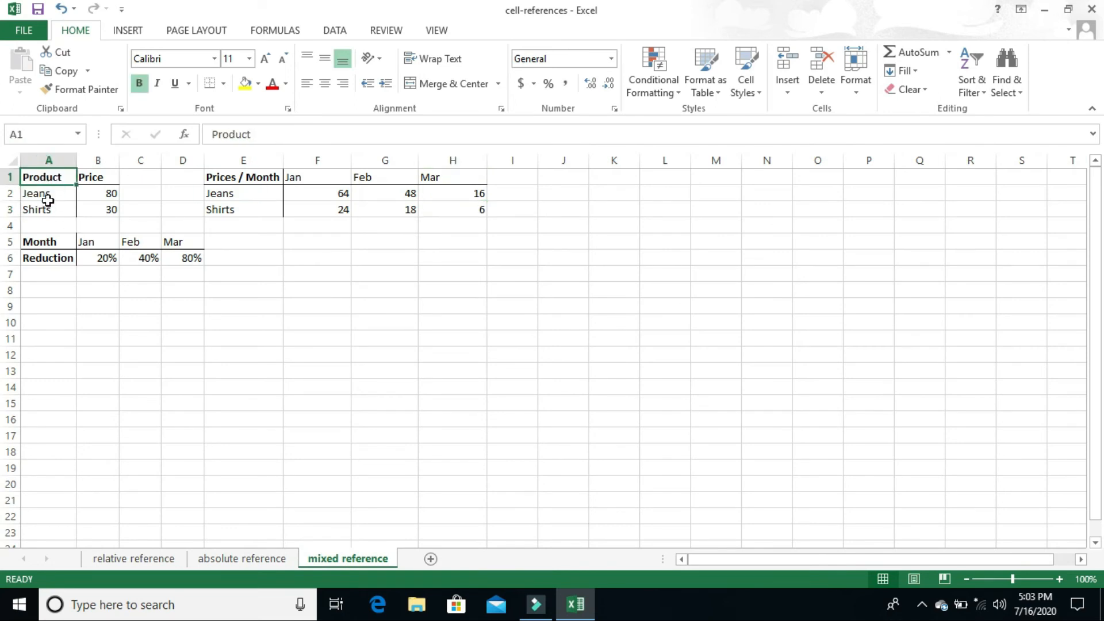
{"action": "left_click", "coordinate": [48, 195]}
{"action": "left_click", "coordinate": [54, 209]}
{"action": "left_click", "coordinate": [89, 178]}
{"action": "left_click", "coordinate": [98, 195]}
{"action": "left_click", "coordinate": [97, 207]}
{"action": "left_click", "coordinate": [42, 241]}
{"action": "left_click", "coordinate": [43, 257]}
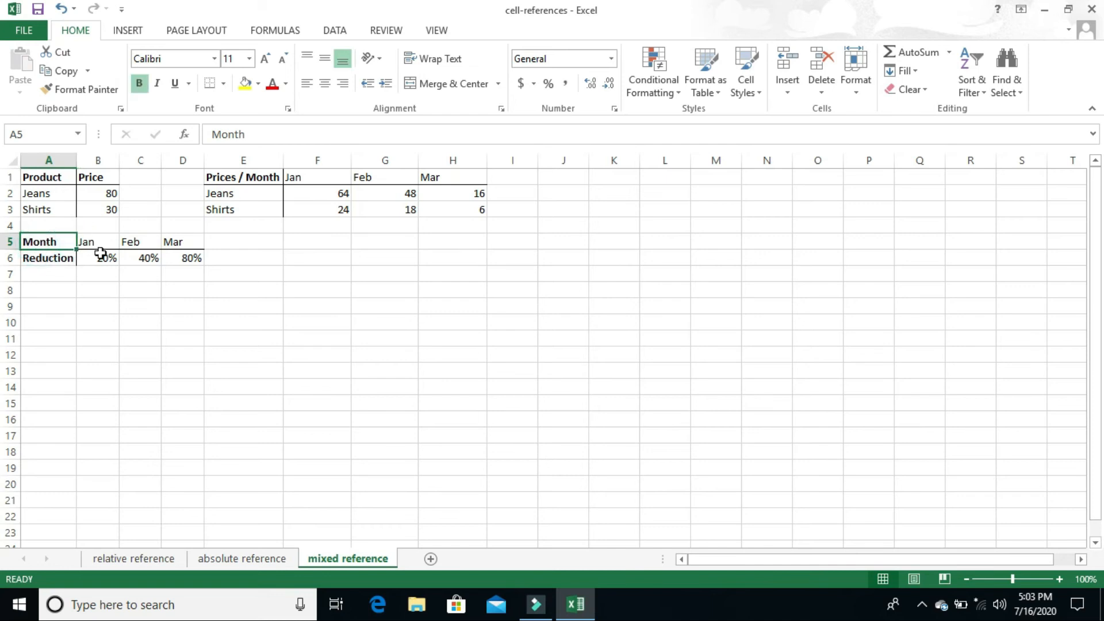
{"action": "left_click", "coordinate": [97, 258]}
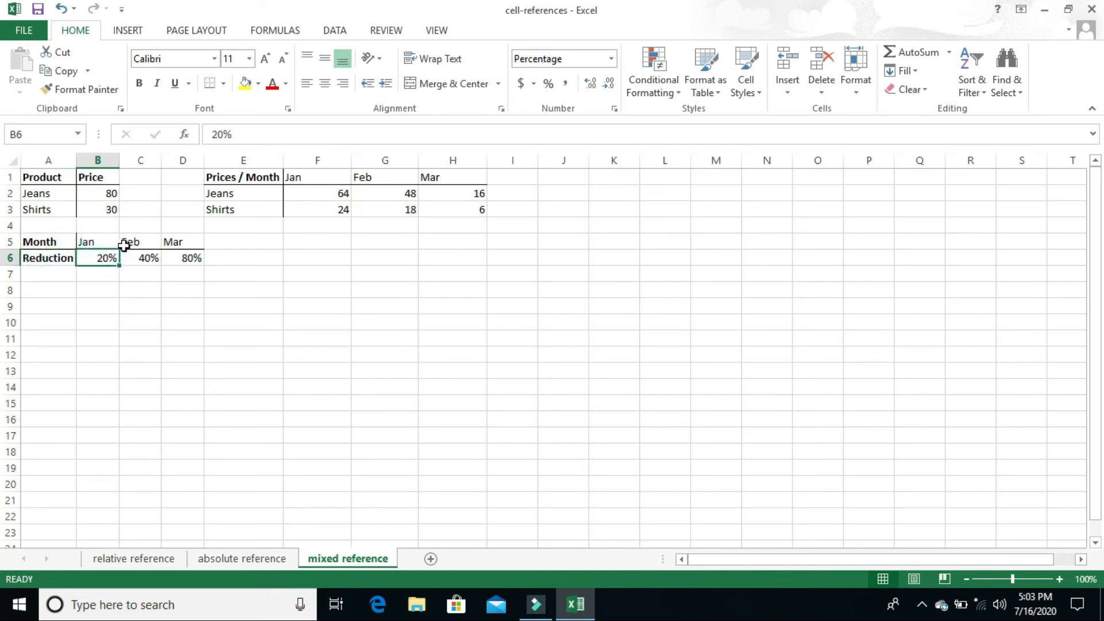
{"action": "left_click", "coordinate": [51, 260]}
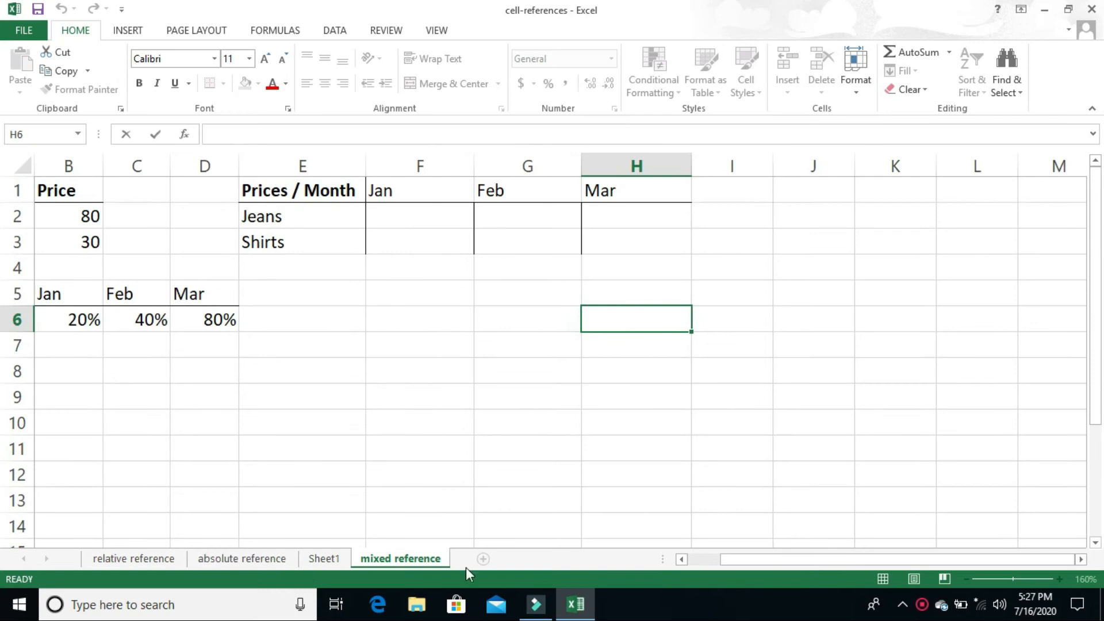
{"action": "left_click_drag", "start_coordinate": [723, 565], "coordinate": [691, 560]}
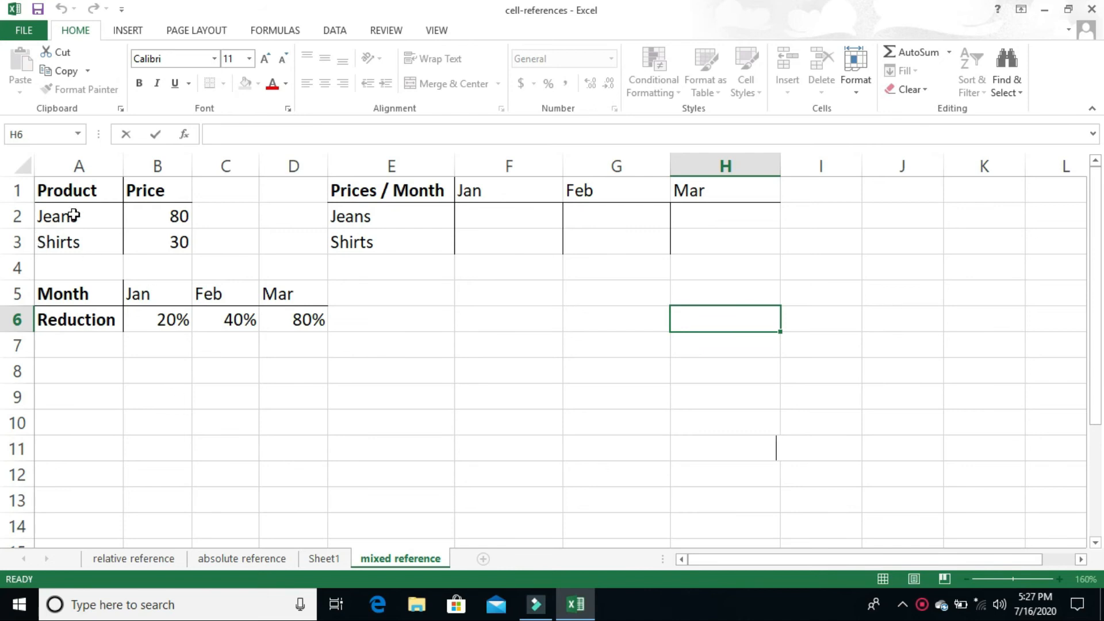
Calculate the January jeans price in F2 with the formula =B2*(1-B6), using the product price and January reduction
{"action": "left_click", "coordinate": [140, 218]}
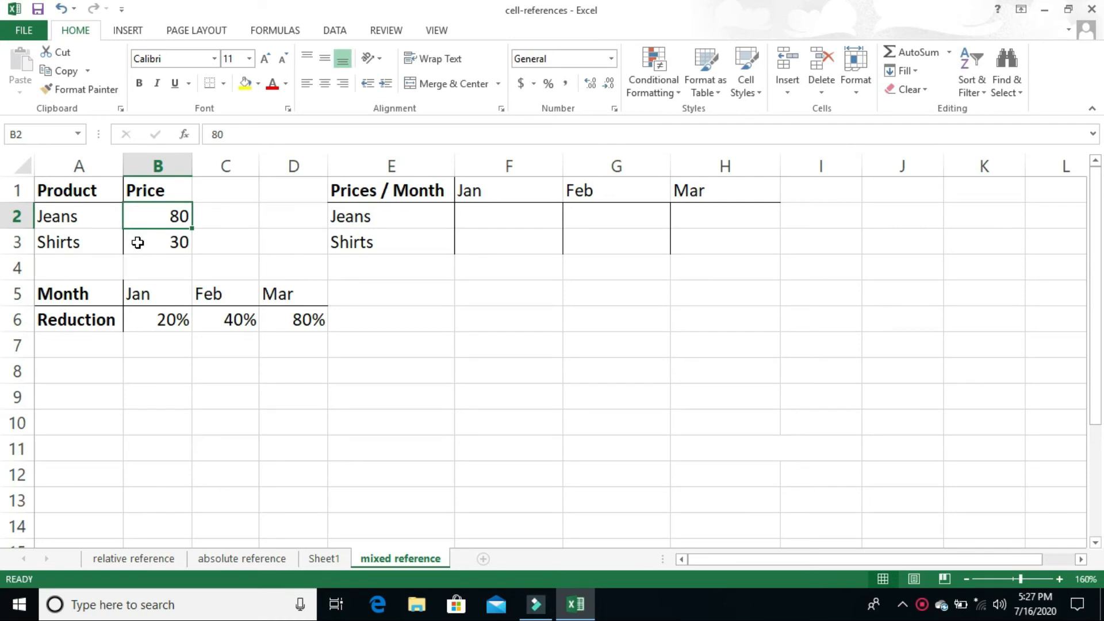
{"action": "left_click", "coordinate": [137, 242]}
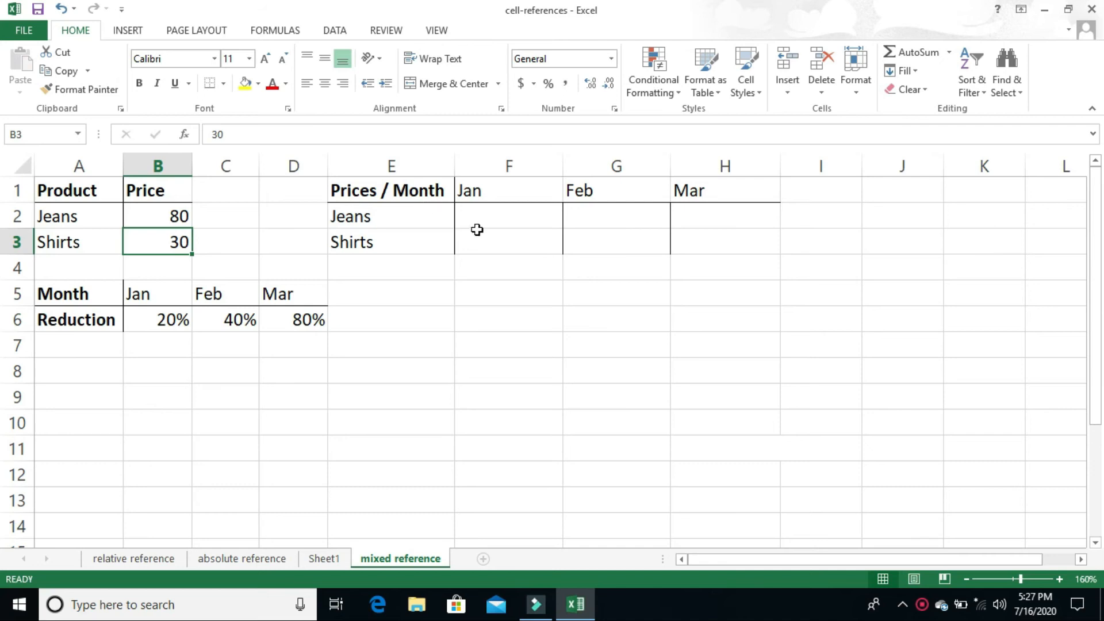
{"action": "double_click", "coordinate": [401, 219]}
{"action": "left_click", "coordinate": [476, 219]}
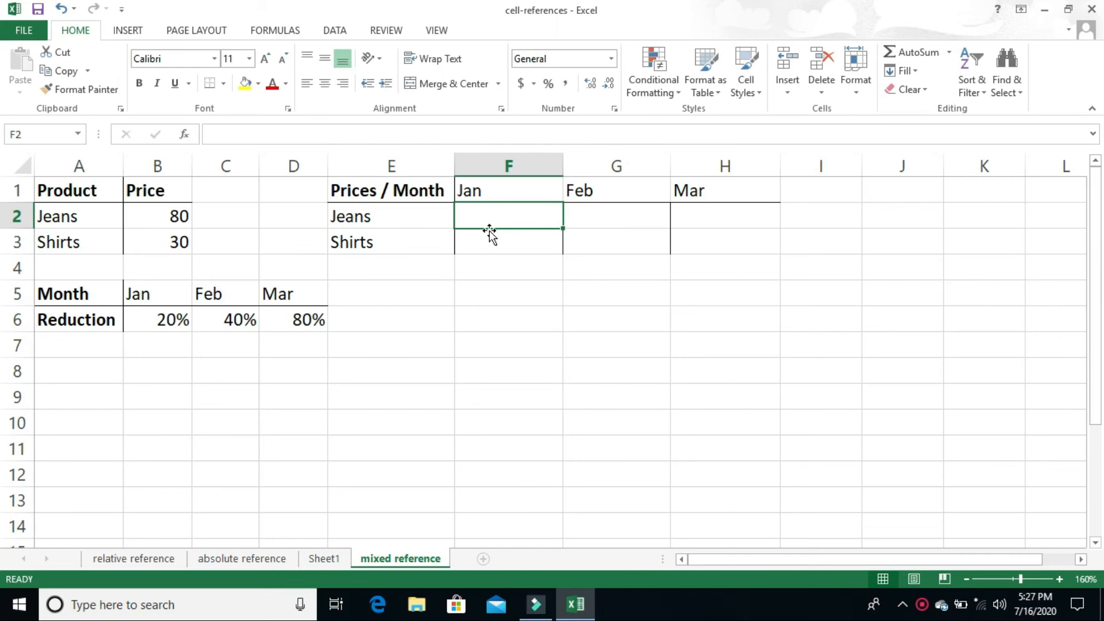
{"action": "type", "text": "="}
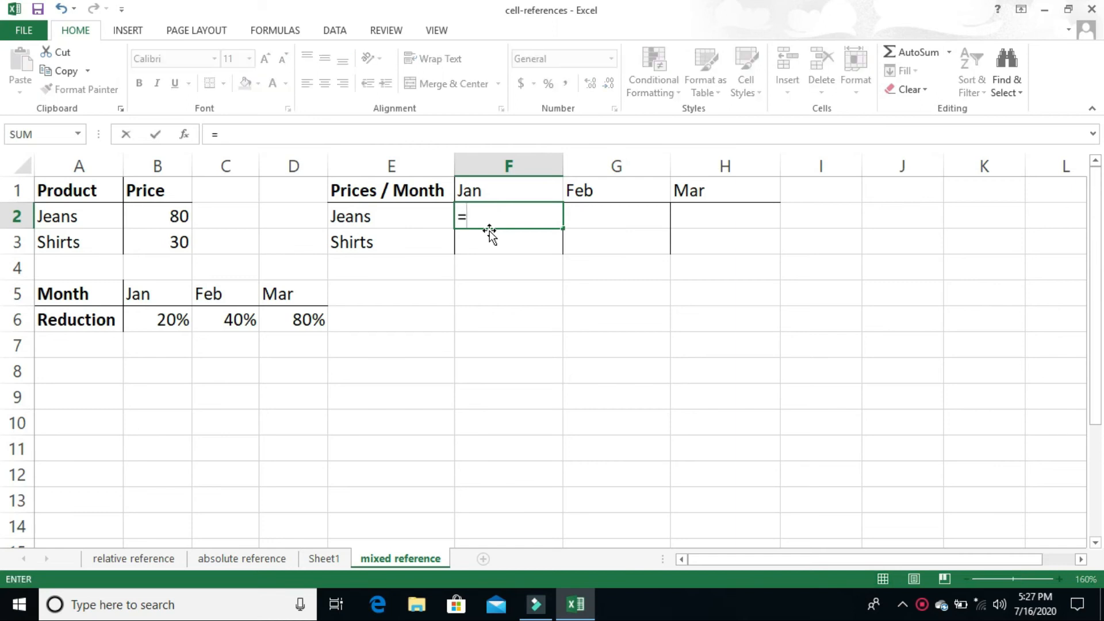
{"action": "left_click", "coordinate": [149, 218]}
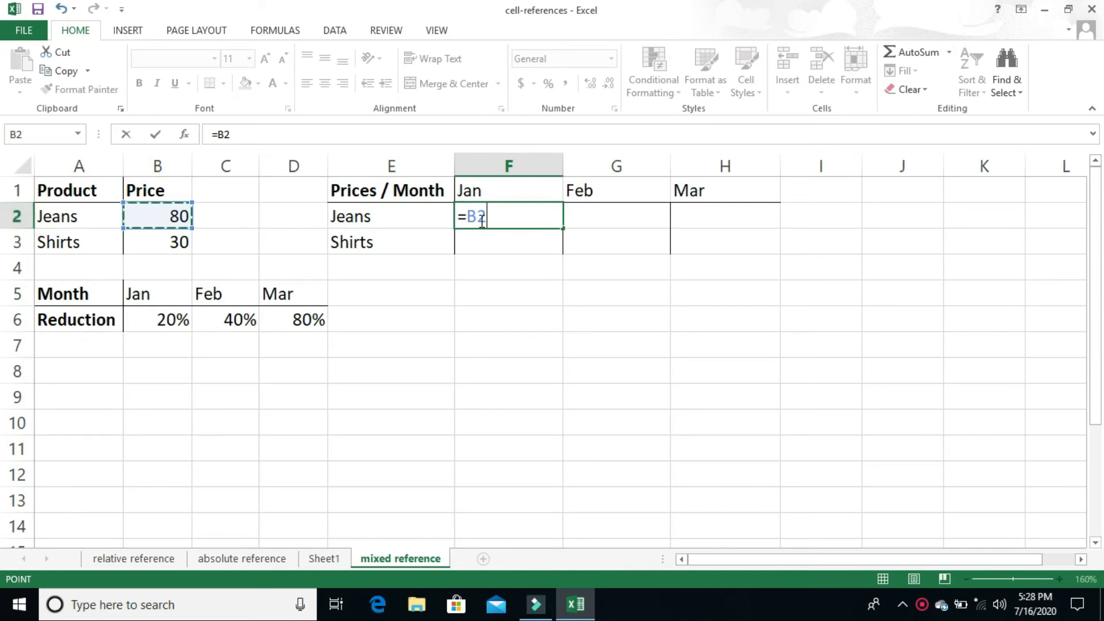
{"action": "type", "text": "*"}
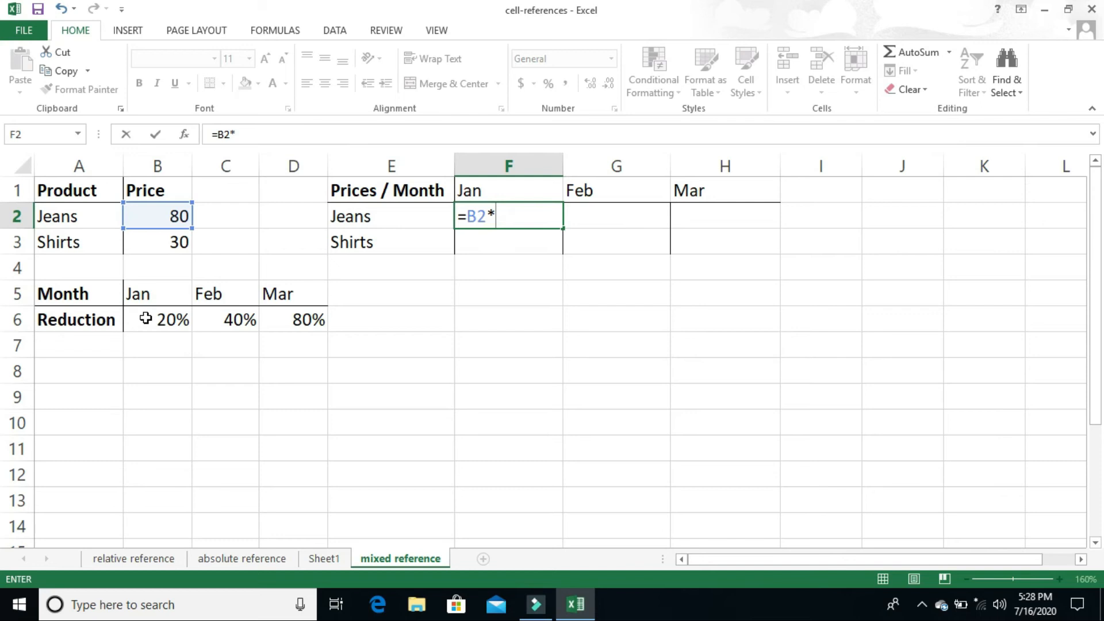
{"action": "type", "text": "(1-"}
{"action": "left_click", "coordinate": [176, 320]}
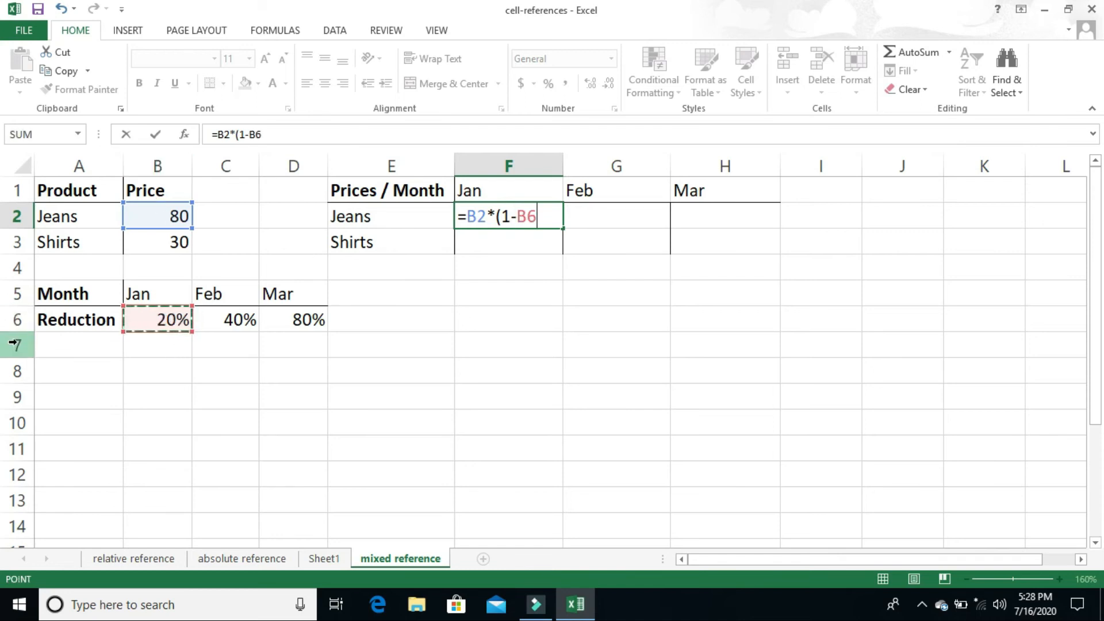
{"action": "type", "text": ")"}
{"action": "key", "text": "Return"}
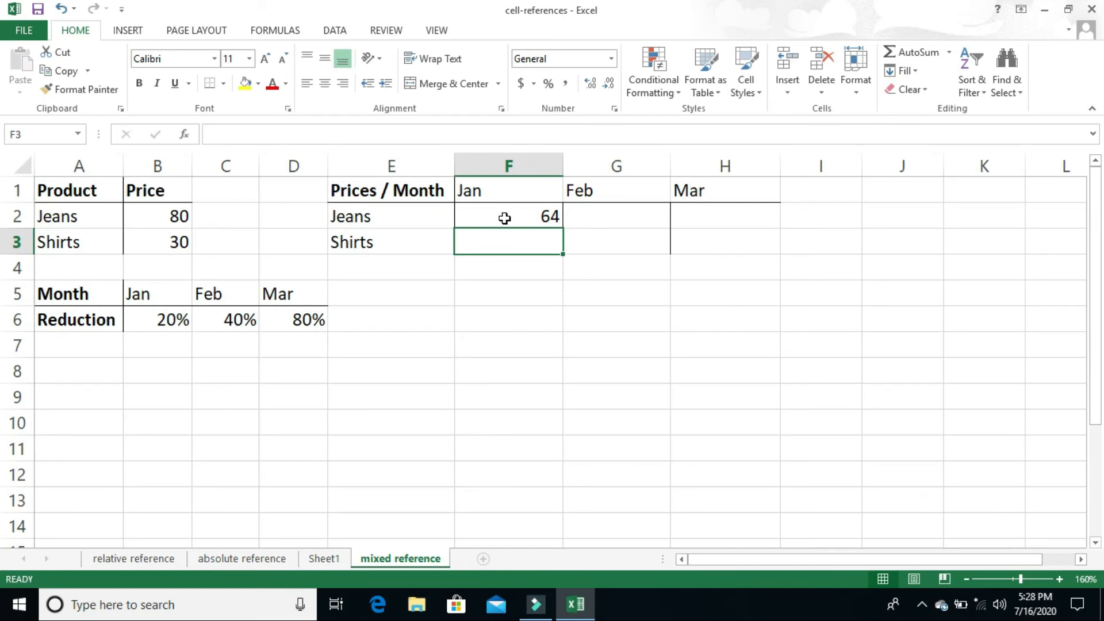
Copy the January jeans formula from F2 to G2 and compare the cell references in both formulas
{"action": "left_click", "coordinate": [504, 218]}
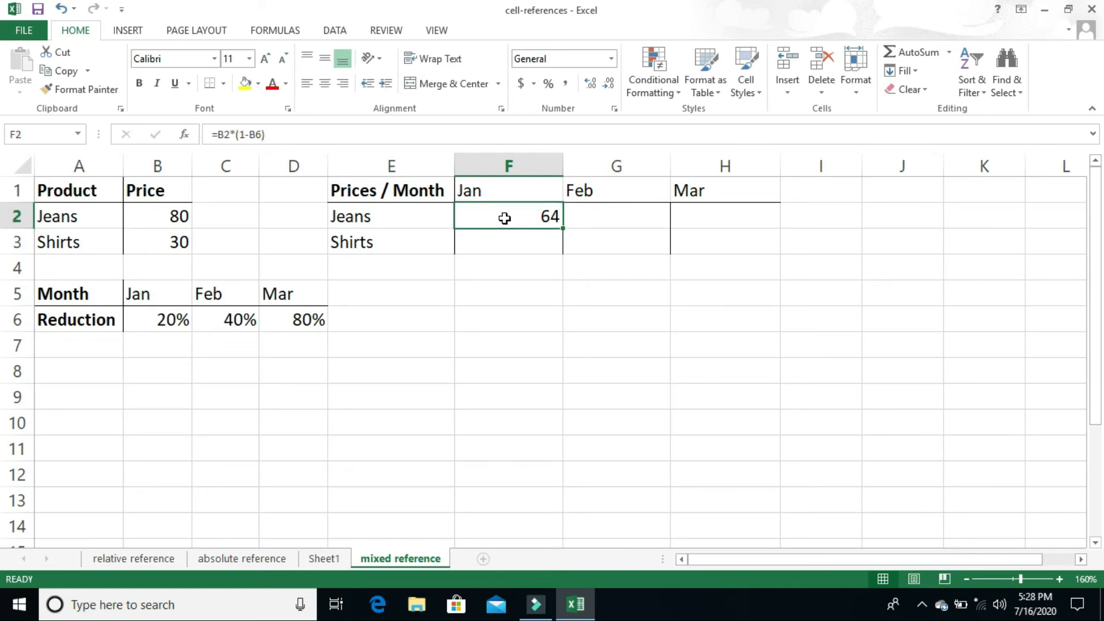
{"action": "left_click_drag", "start_coordinate": [563, 228], "coordinate": [674, 229]}
{"action": "left_click", "coordinate": [654, 254]}
{"action": "left_click", "coordinate": [636, 217]}
{"action": "key", "text": "F2"}
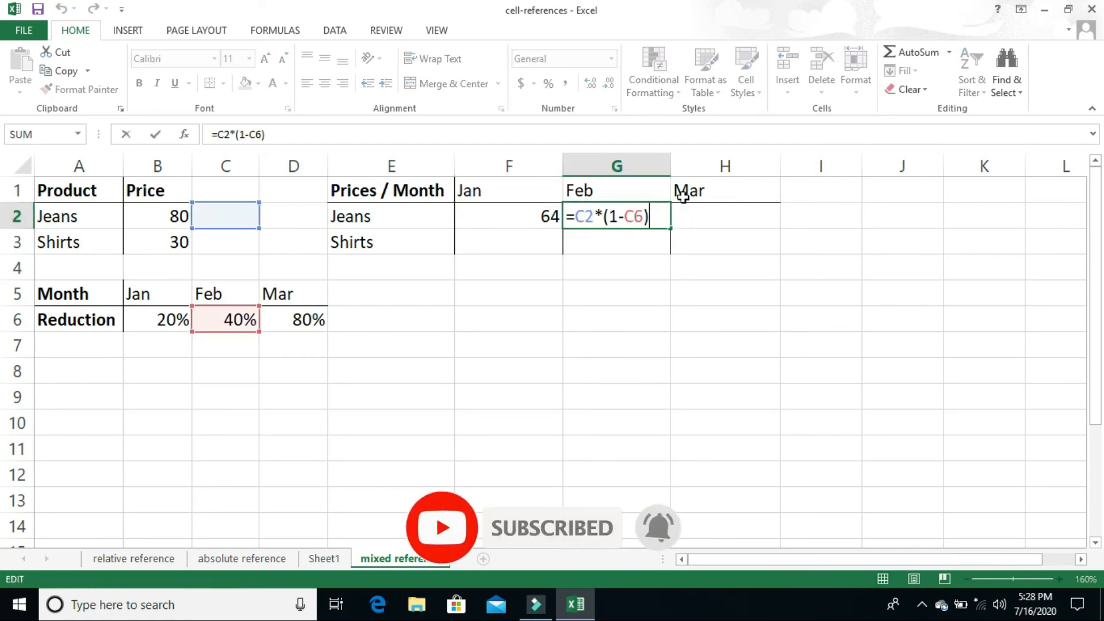
{"action": "left_click", "coordinate": [528, 226]}
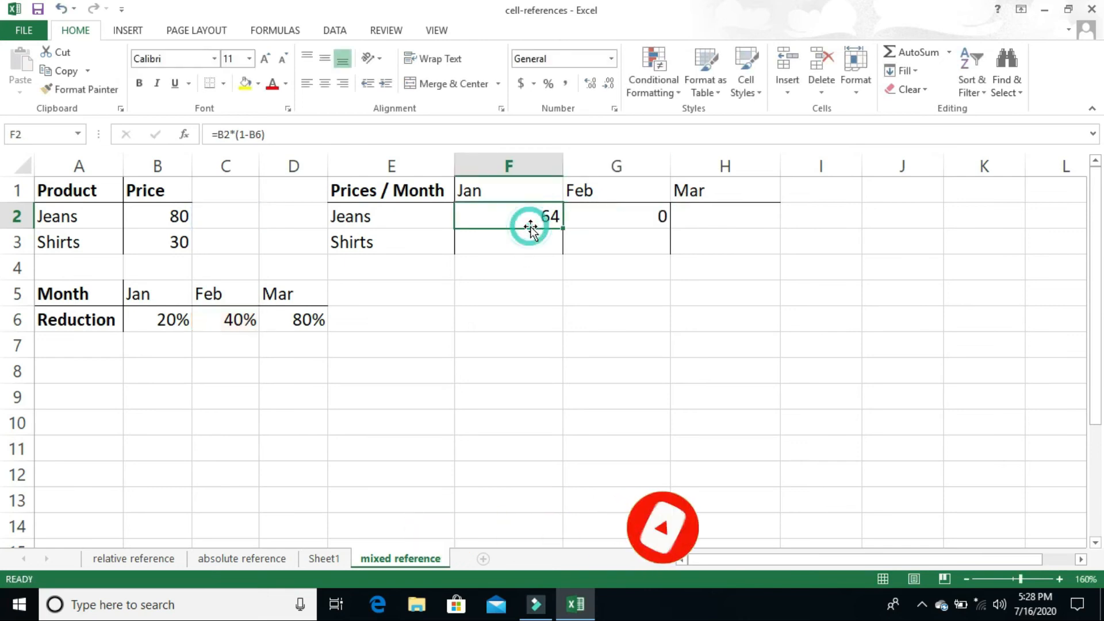
{"action": "double_click", "coordinate": [529, 224]}
{"action": "left_click", "coordinate": [535, 222]}
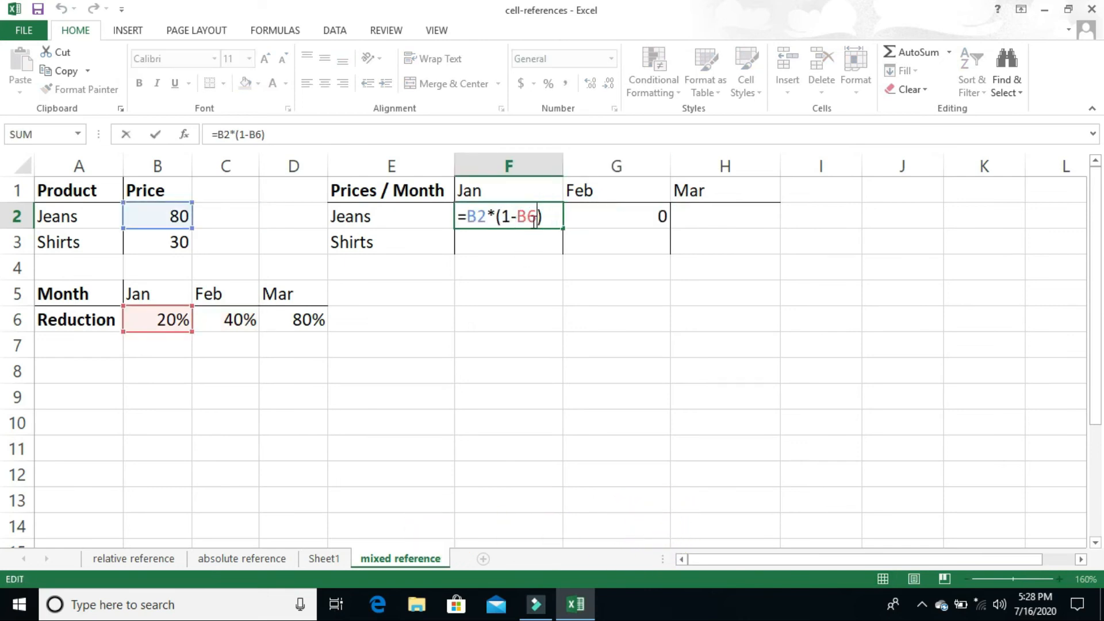
{"action": "left_click", "coordinate": [587, 219]}
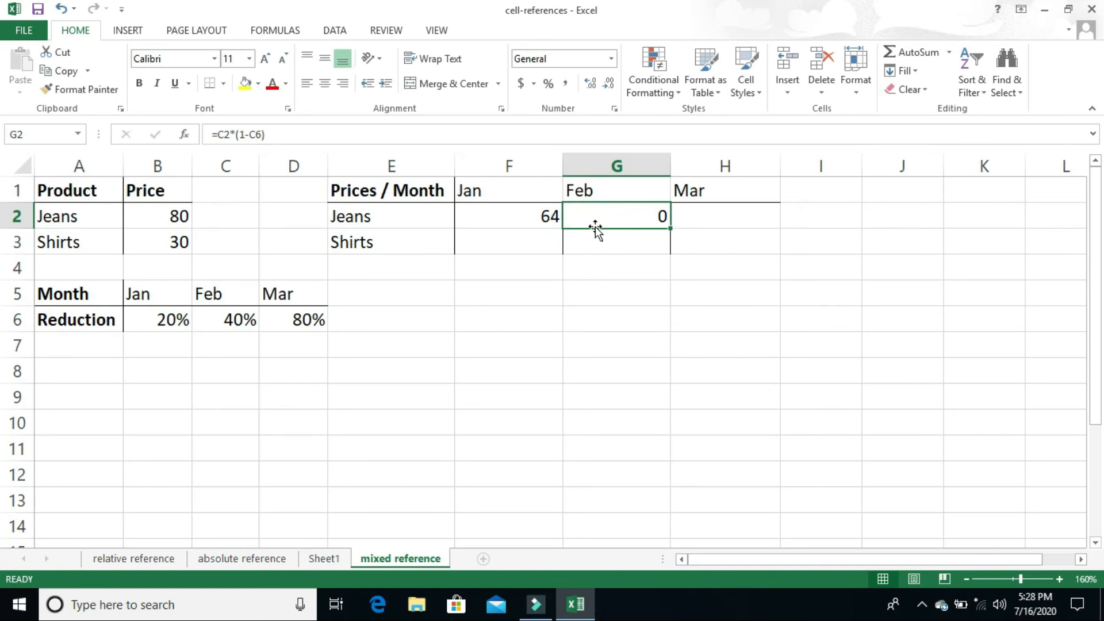
{"action": "double_click", "coordinate": [586, 219]}
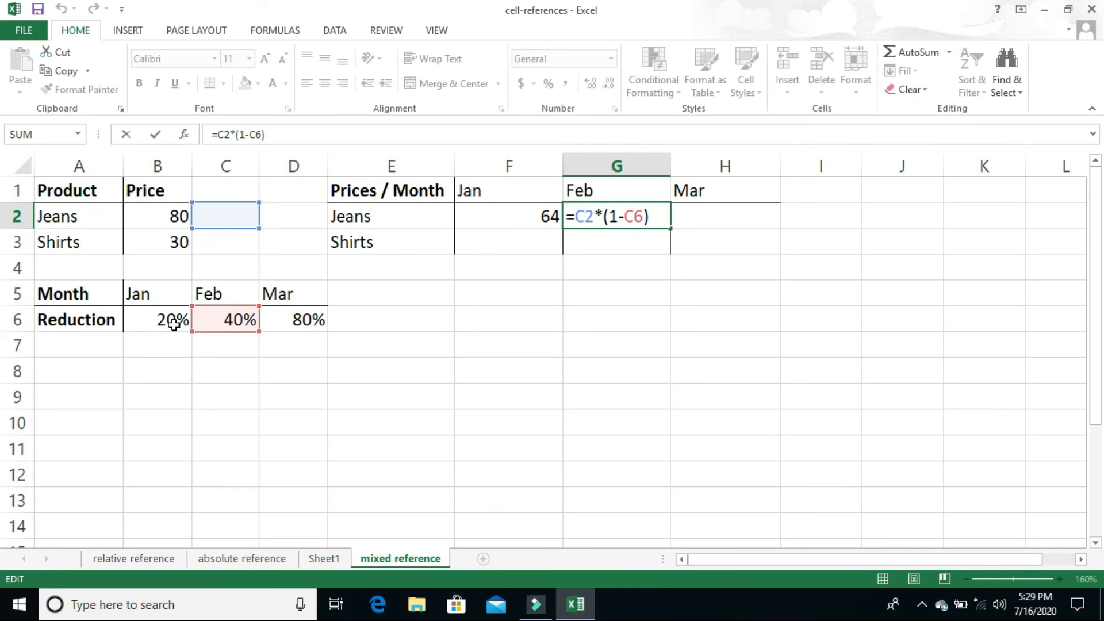
In F2's formula, change the price reference to the mixed reference $B2 so that only its column is locked
{"action": "left_click", "coordinate": [510, 216]}
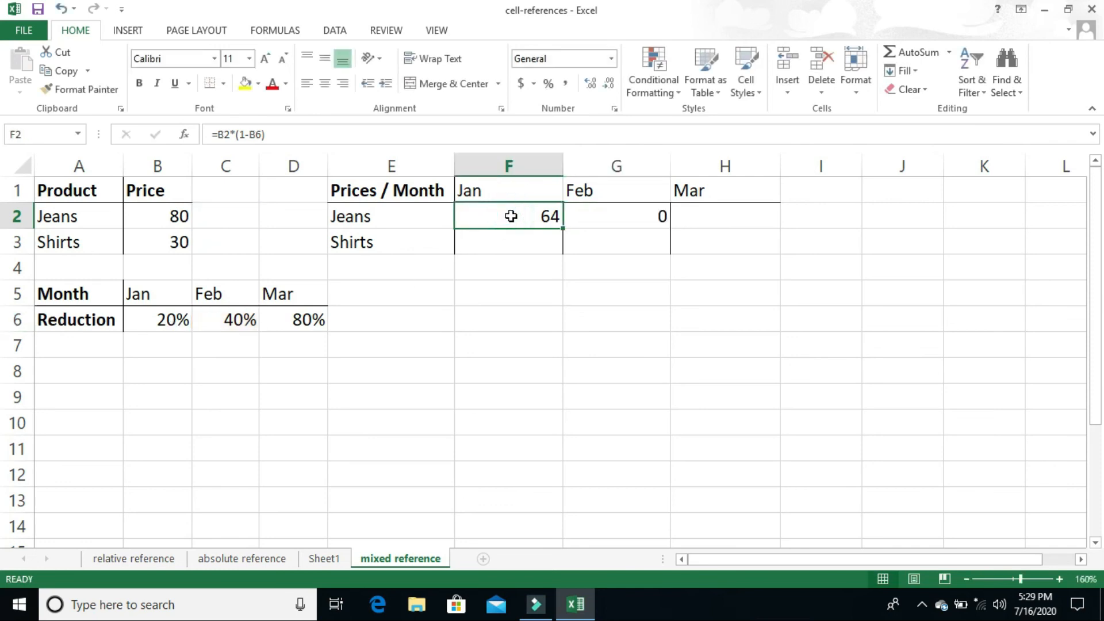
{"action": "double_click", "coordinate": [511, 216]}
{"action": "left_click", "coordinate": [477, 218]}
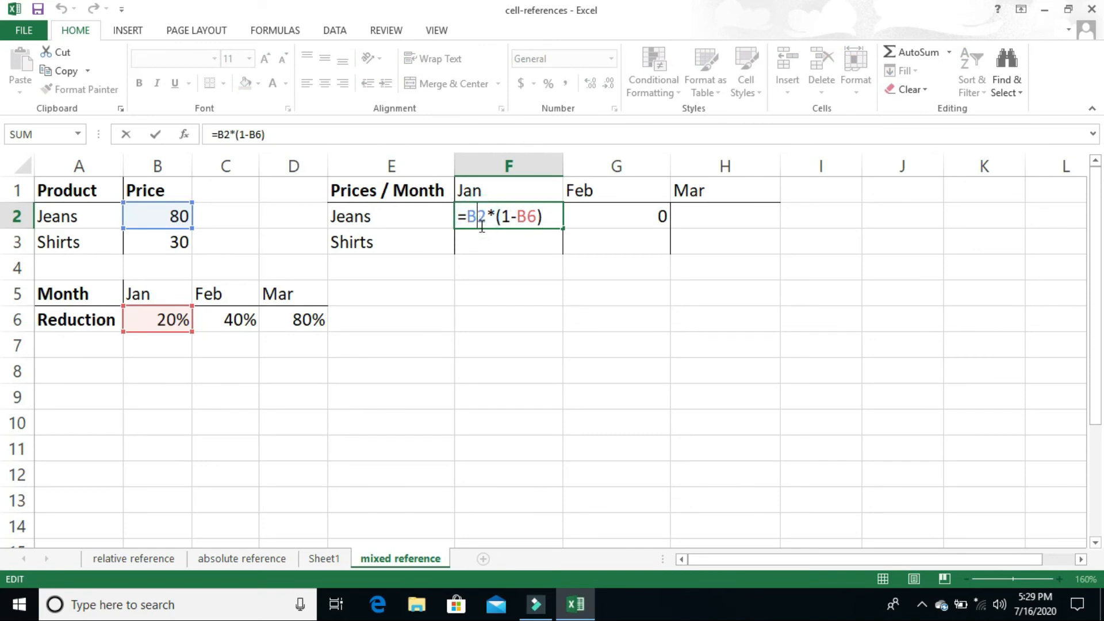
{"action": "key", "text": "F4"}
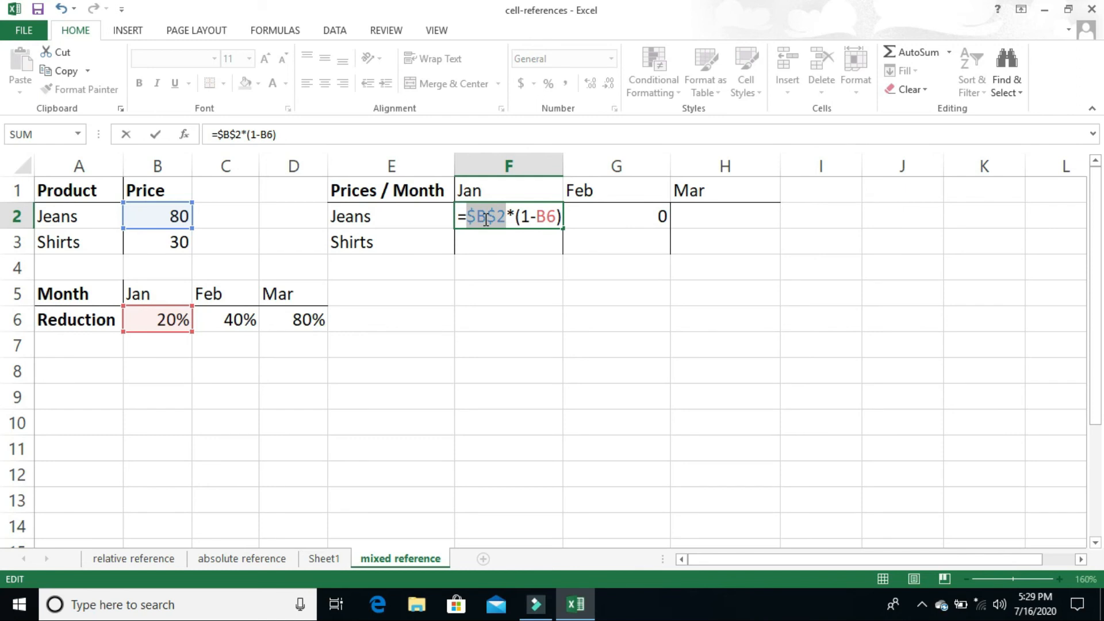
{"action": "key", "text": "F4"}
{"action": "key", "text": "F4"}
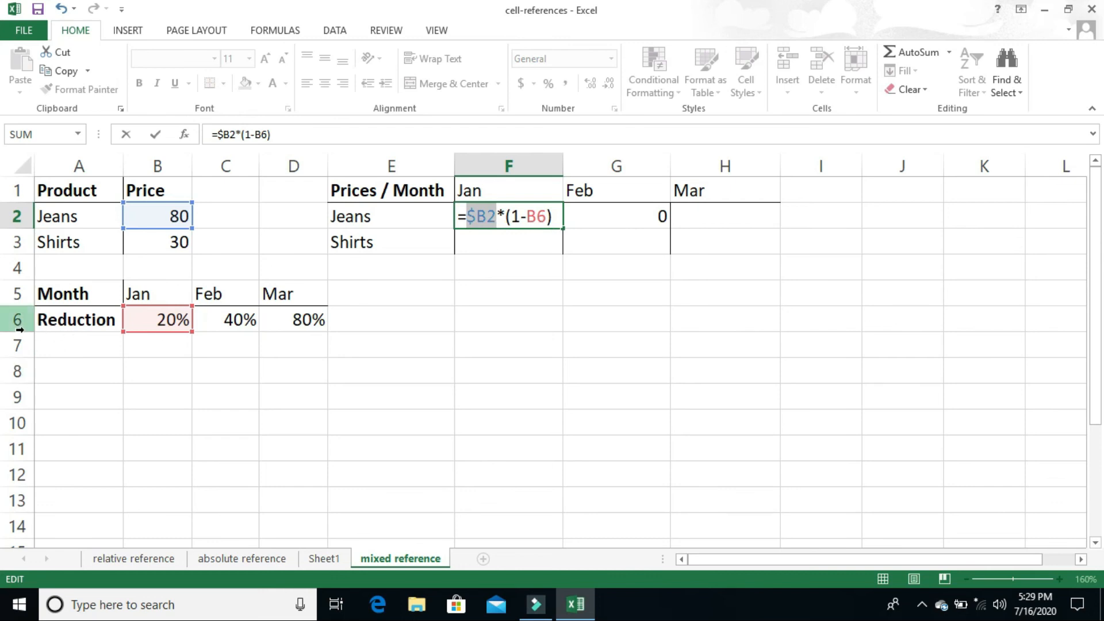
Change the reduction reference in F2 to B$6, locking only its row, and commit the formula =$B2*(1-B$6)
{"action": "left_click", "coordinate": [541, 217]}
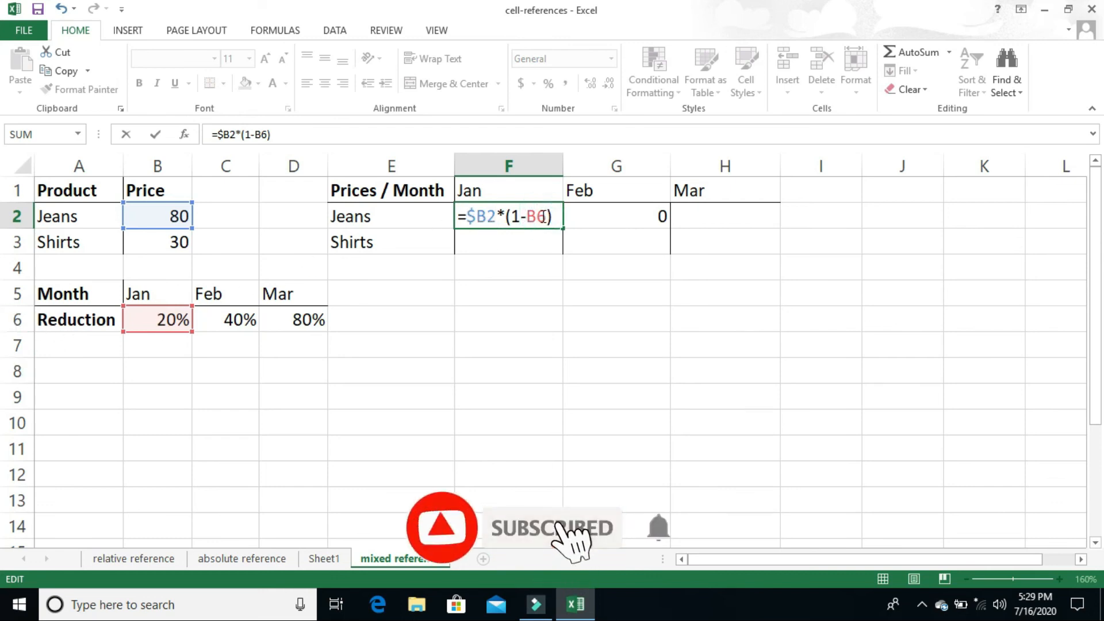
{"action": "key", "text": "F4"}
{"action": "key", "text": "F4"}
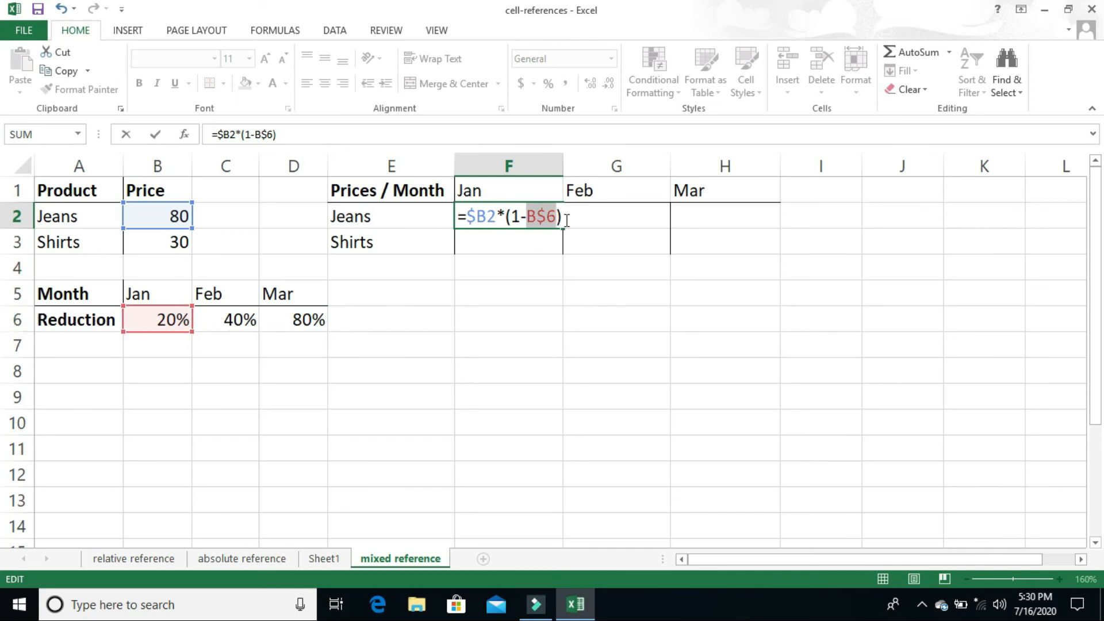
{"action": "key", "text": "Return"}
{"action": "key", "text": "Up"}
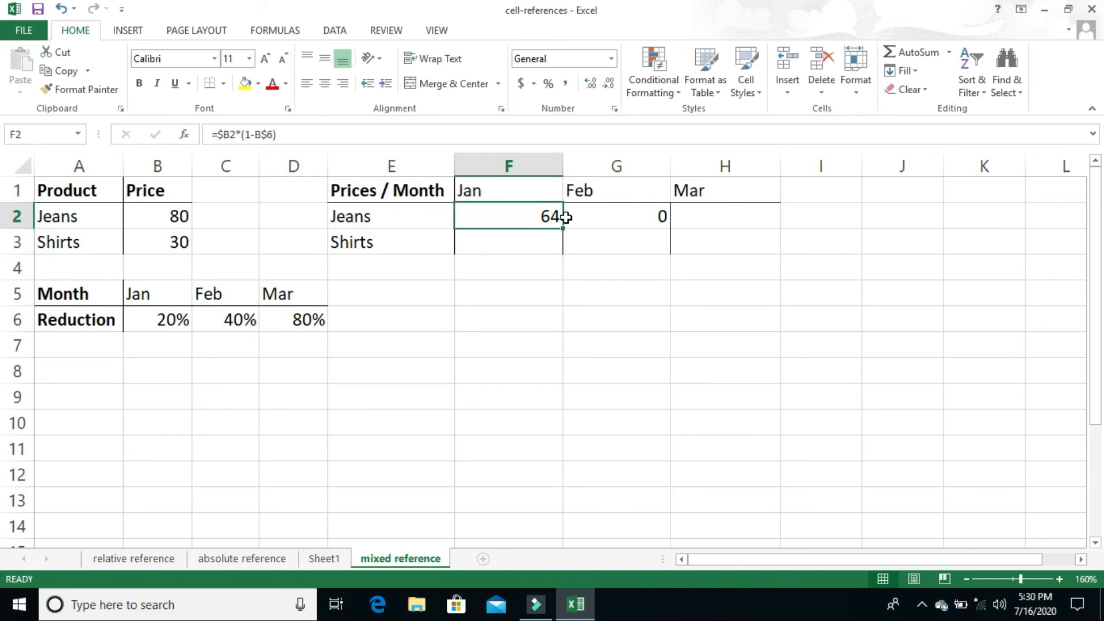
Fill the jeans formula from F2 across to H2 and check the mixed references in the February and March copies
{"action": "left_click", "coordinate": [566, 232]}
{"action": "left_click", "coordinate": [561, 225]}
{"action": "left_click_drag", "start_coordinate": [563, 228], "coordinate": [759, 224]}
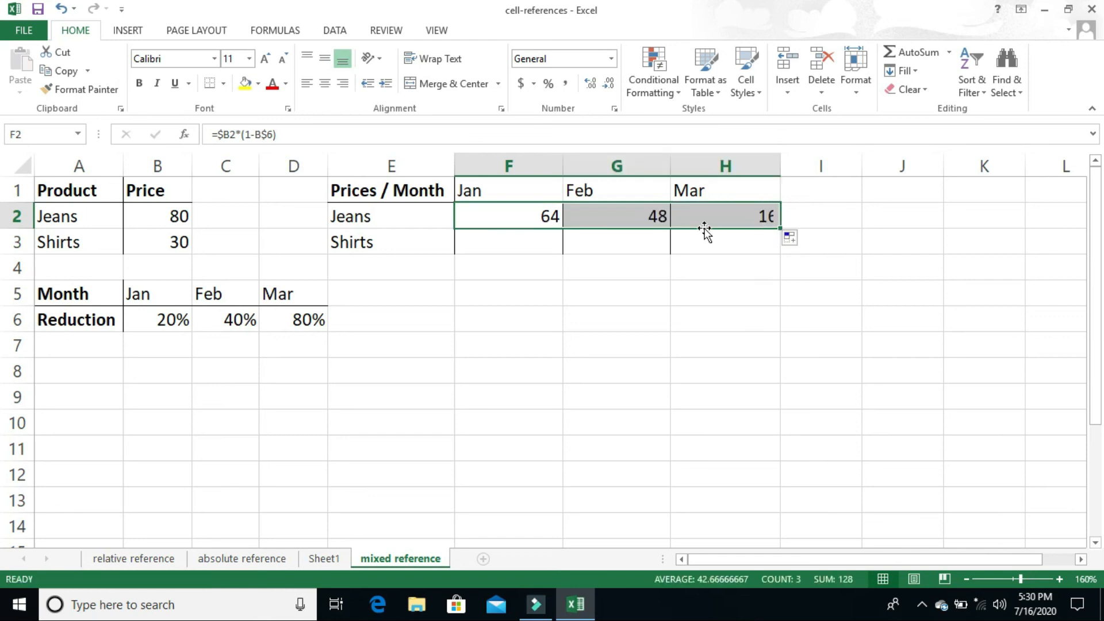
{"action": "left_click", "coordinate": [655, 217]}
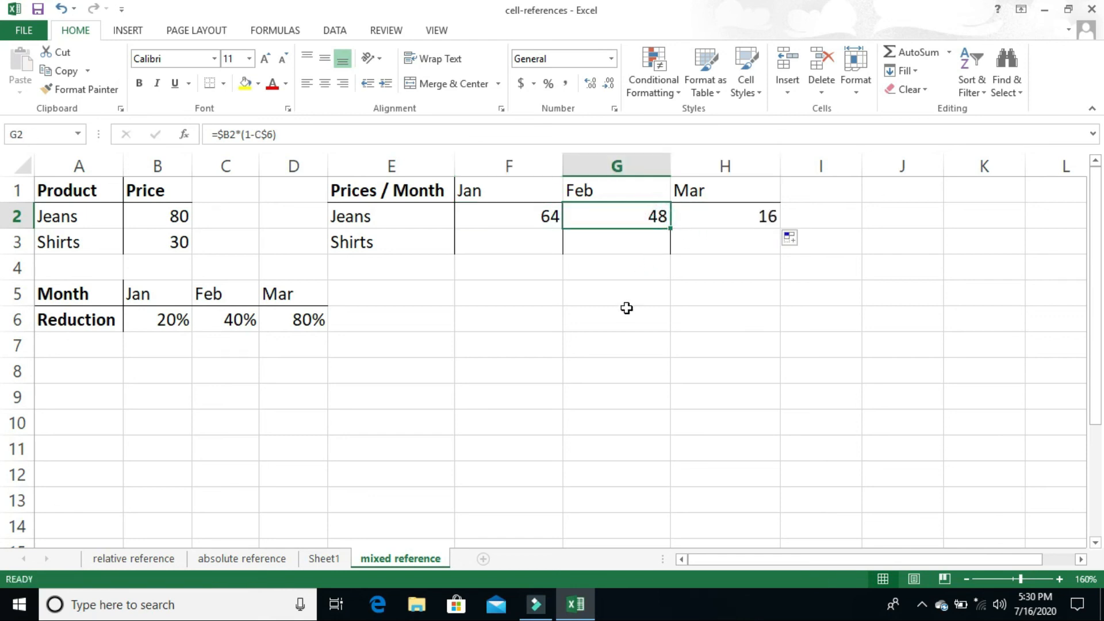
{"action": "key", "text": "F2"}
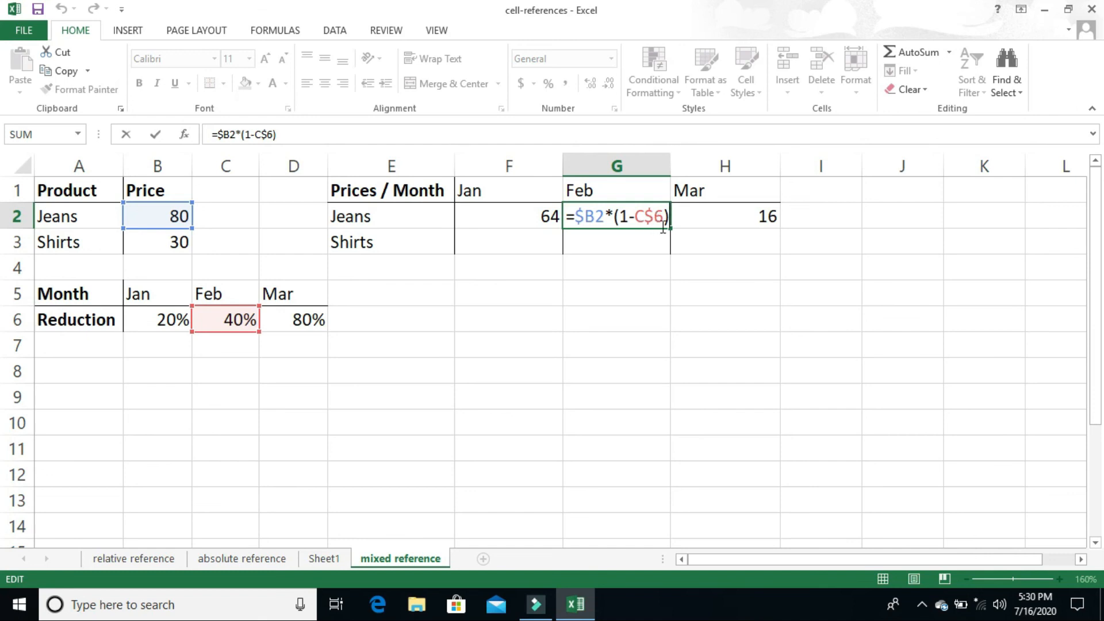
{"action": "left_click", "coordinate": [586, 217]}
{"action": "left_click", "coordinate": [659, 218]}
{"action": "left_click", "coordinate": [589, 218]}
{"action": "left_click", "coordinate": [713, 219]}
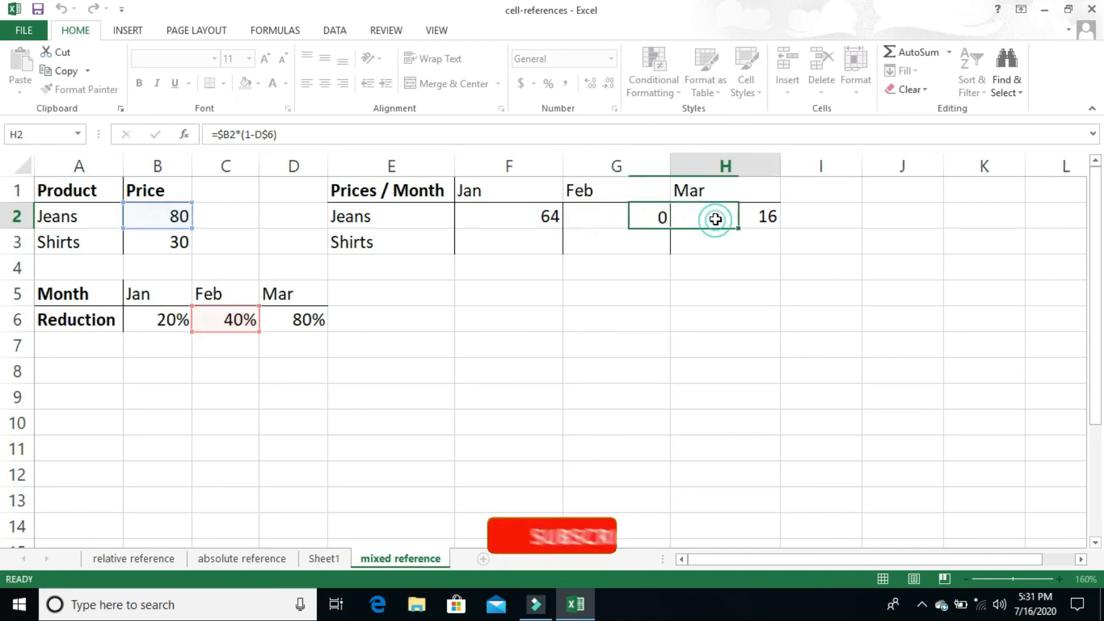
Copy the January formula from F2 down to F3 for shirts and inspect the references in the copy
{"action": "left_click", "coordinate": [530, 216]}
{"action": "left_click_drag", "start_coordinate": [563, 228], "coordinate": [567, 248]}
{"action": "left_click", "coordinate": [568, 246]}
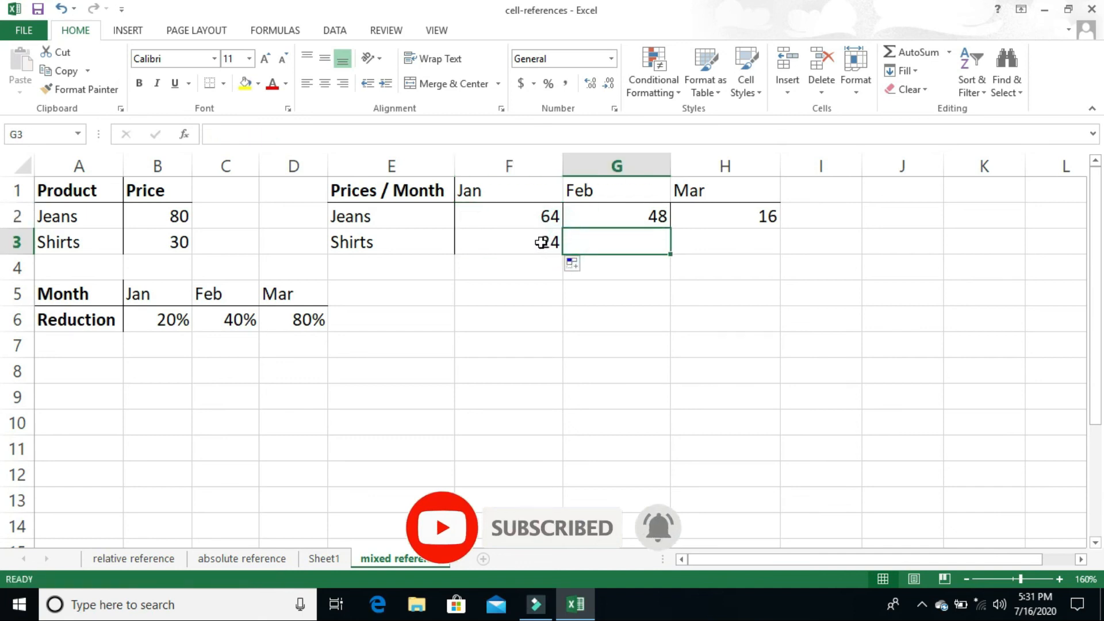
{"action": "left_click", "coordinate": [537, 248]}
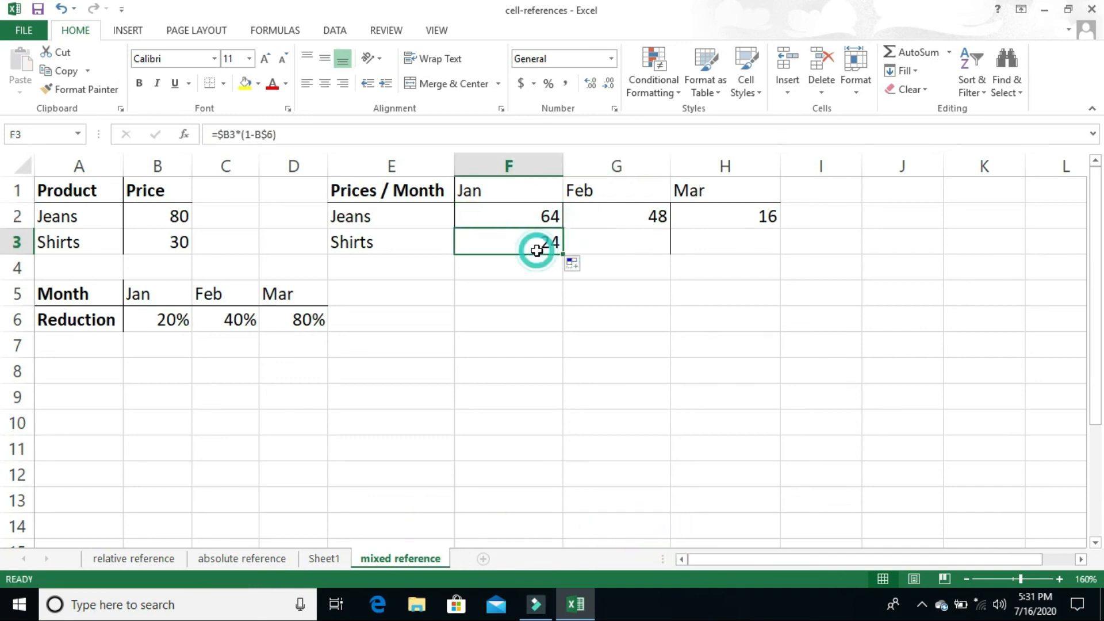
{"action": "double_click", "coordinate": [537, 249]}
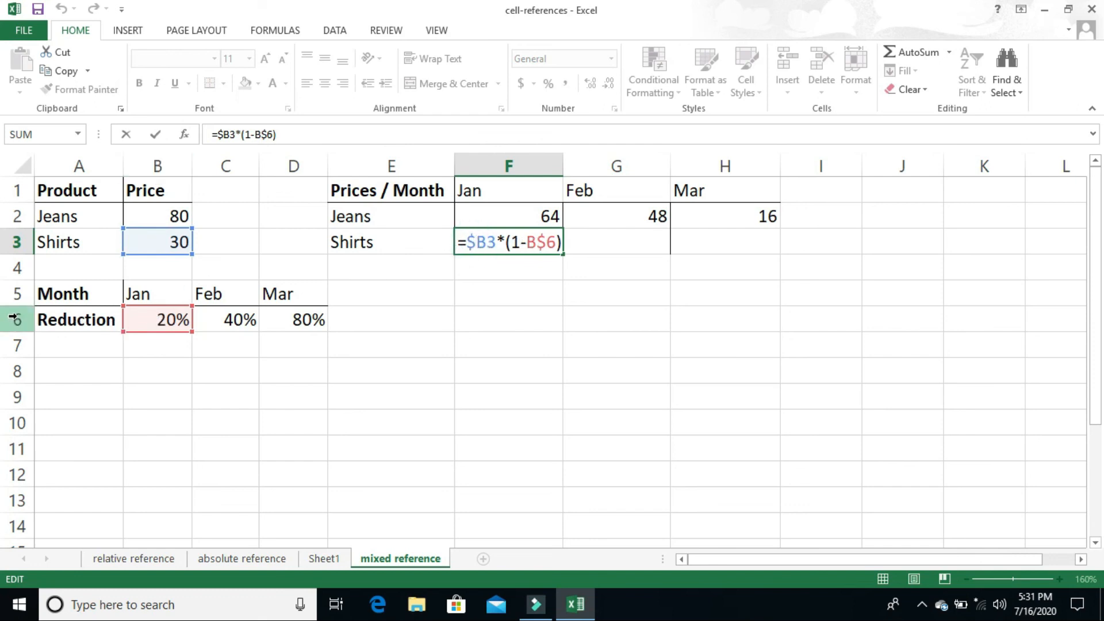
Fill the shirts formula from F3 across to H3 and check the formulas copied for February and March
{"action": "left_click", "coordinate": [551, 252]}
{"action": "left_click", "coordinate": [576, 264]}
{"action": "left_click", "coordinate": [561, 251]}
{"action": "left_click", "coordinate": [565, 257]}
{"action": "left_click", "coordinate": [550, 247]}
{"action": "left_click_drag", "start_coordinate": [563, 255], "coordinate": [764, 244]}
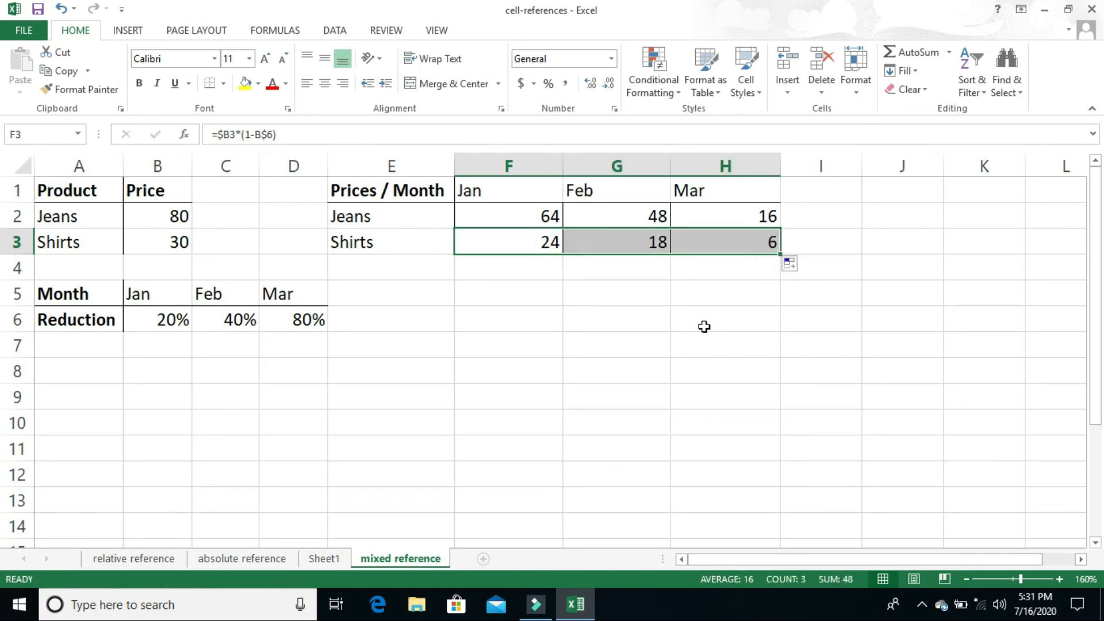
{"action": "left_click", "coordinate": [723, 318]}
{"action": "left_click", "coordinate": [653, 242]}
{"action": "left_click", "coordinate": [716, 246]}
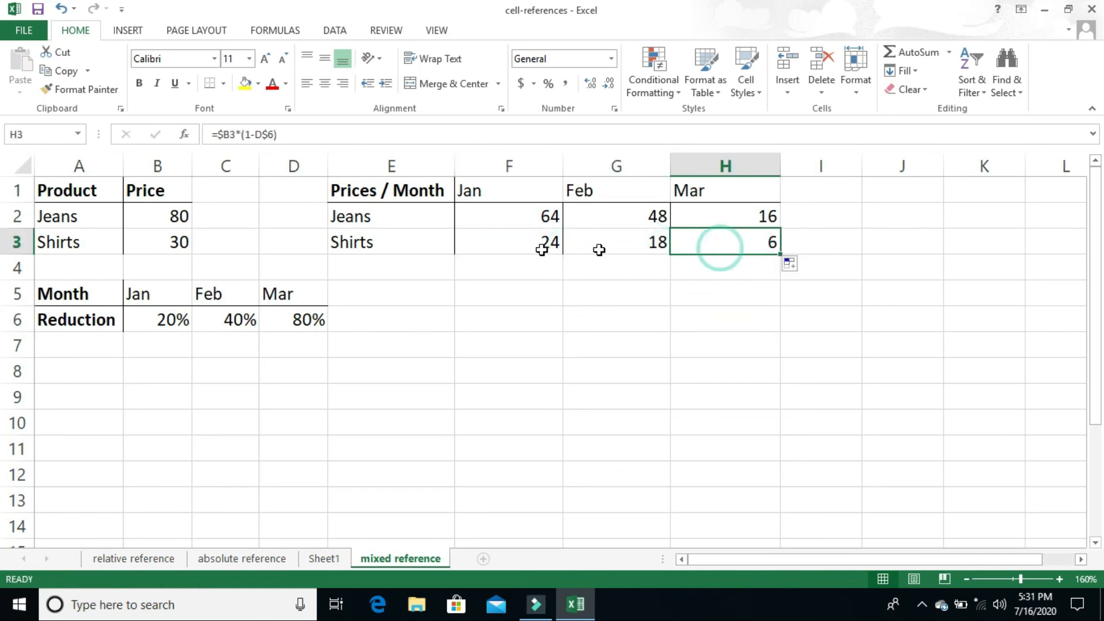